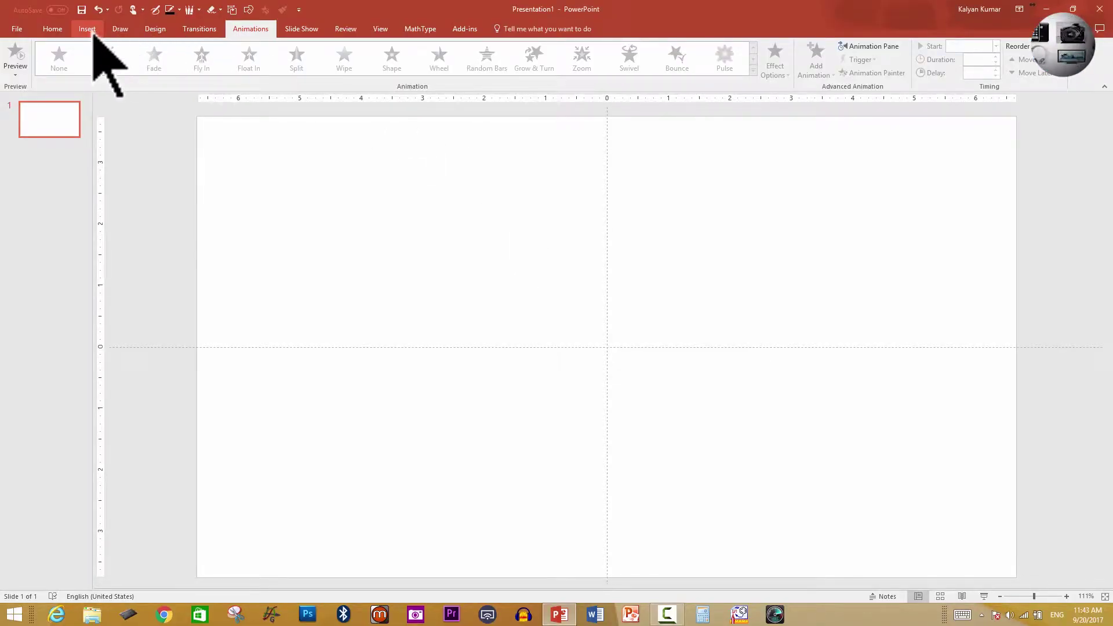
Draw a blue oval circle near the top-left of slide 1
click(92, 31)
click(204, 77)
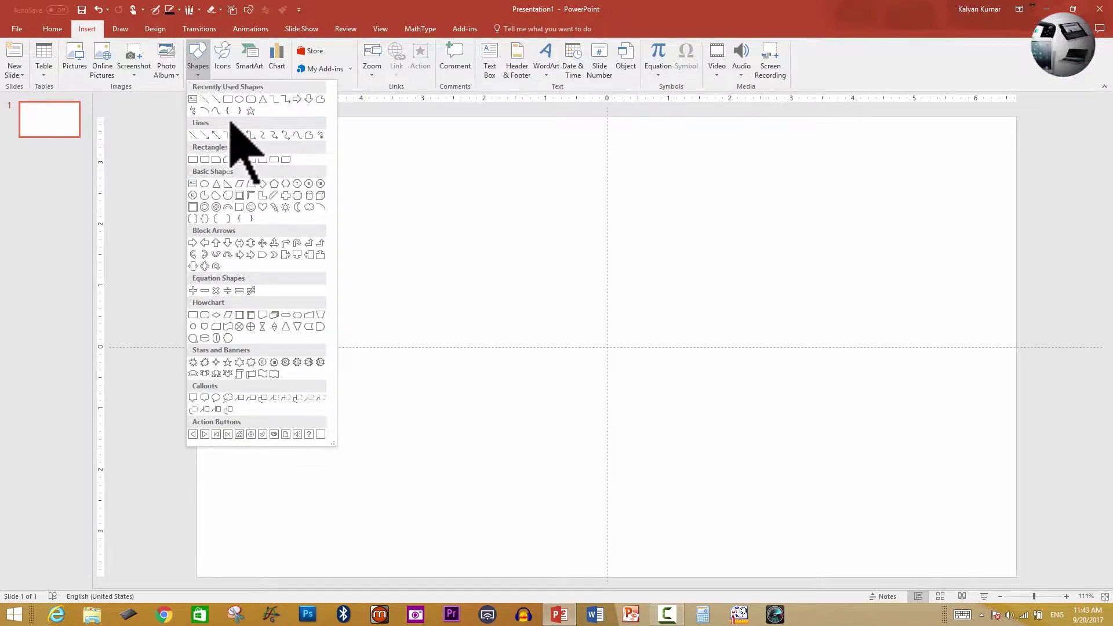
click(239, 99)
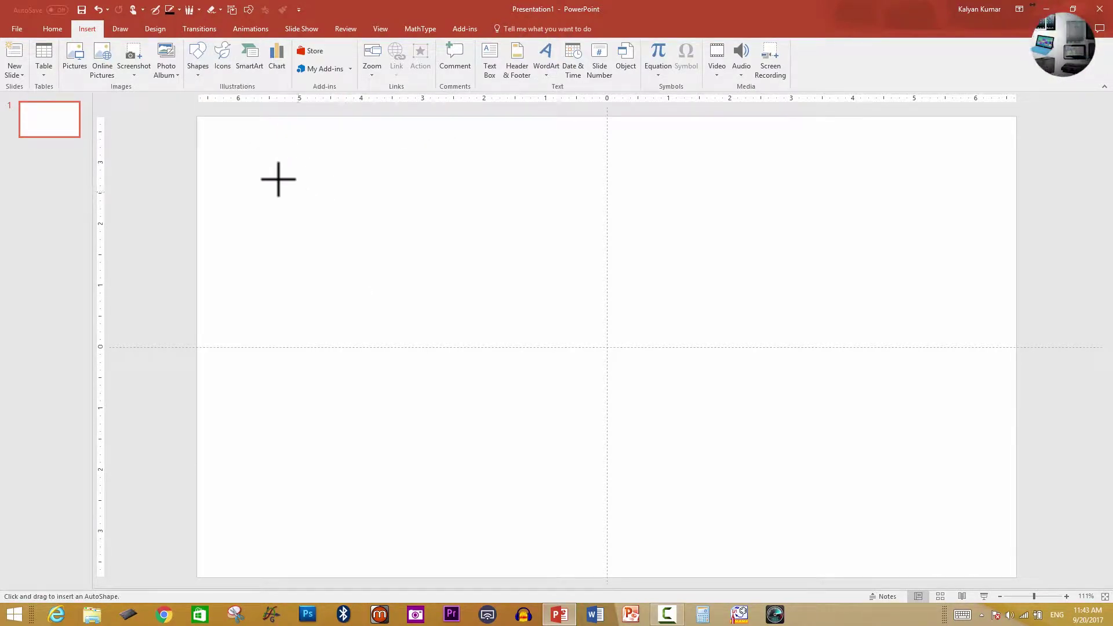
drag(307, 188, 366, 240)
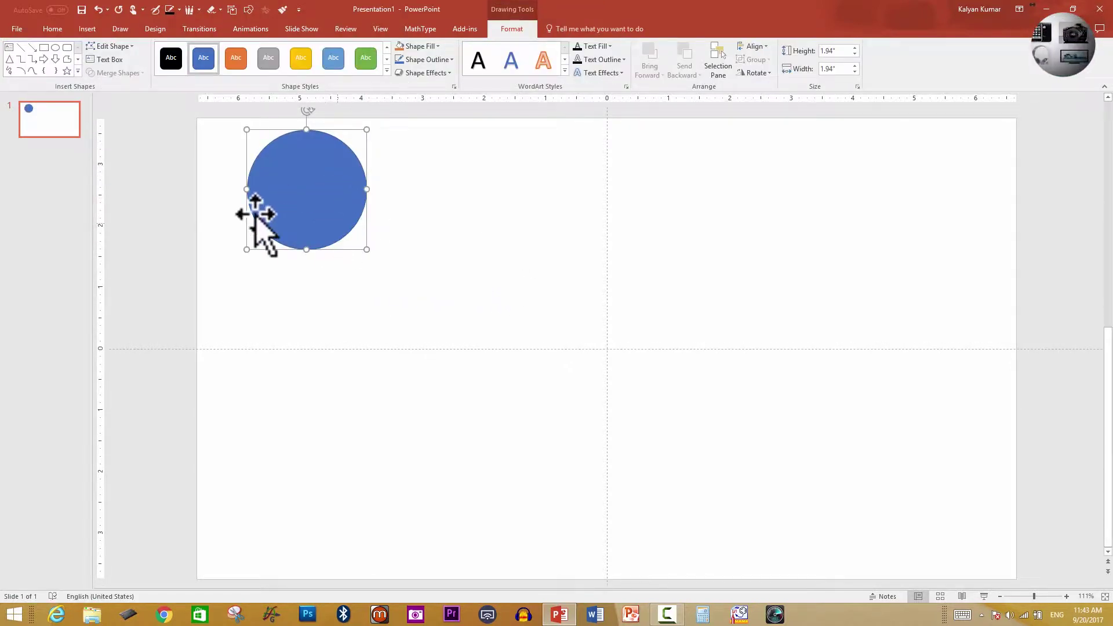
Duplicate slide 1 as slide 2 and return to slide 1
right_click(59, 129)
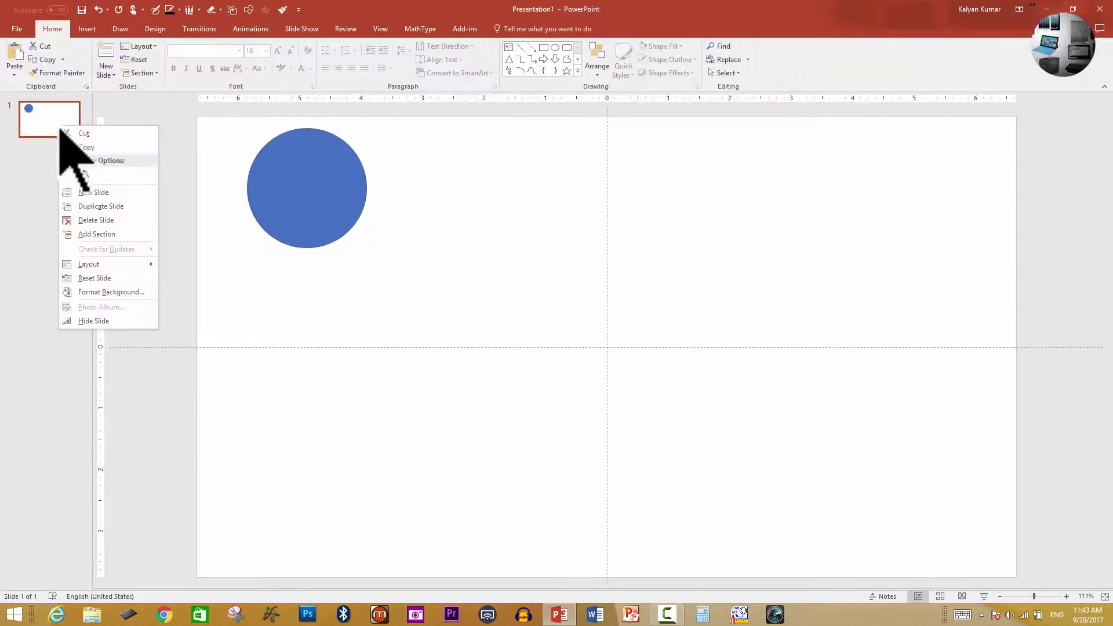
click(132, 207)
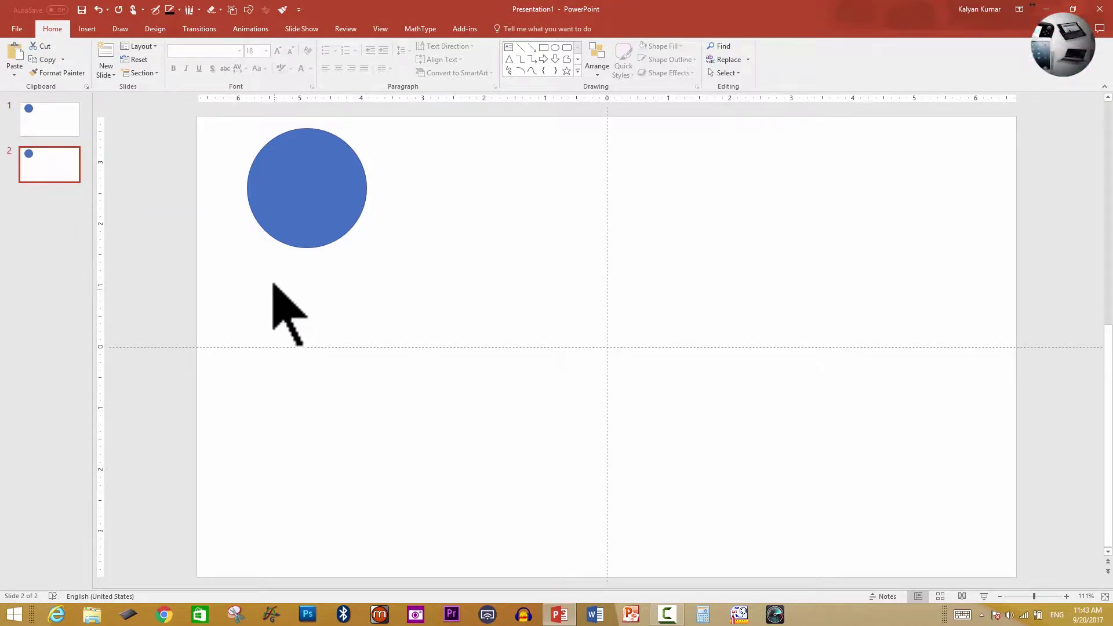
click(49, 119)
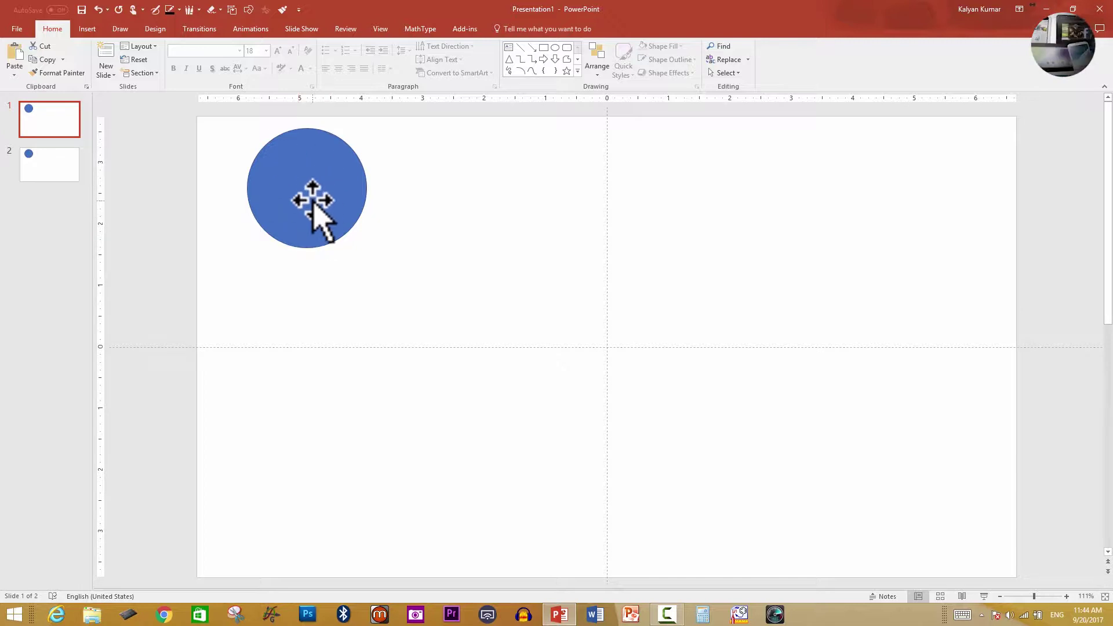
click(250, 29)
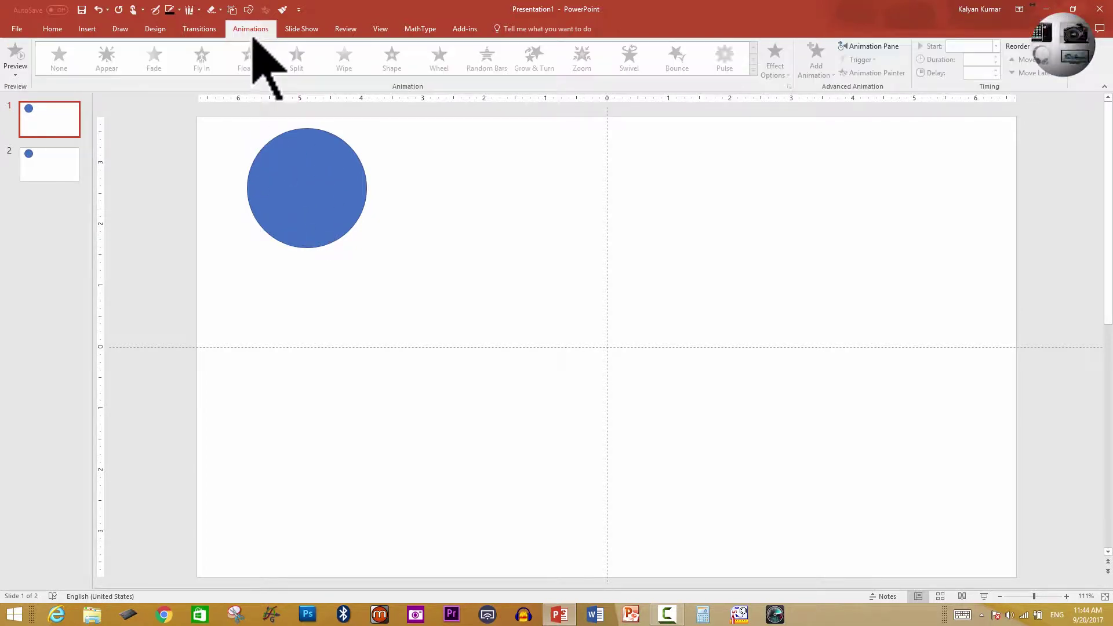
Give the circle a Custom Path animation running from its centre to the slide's lower-right
click(332, 192)
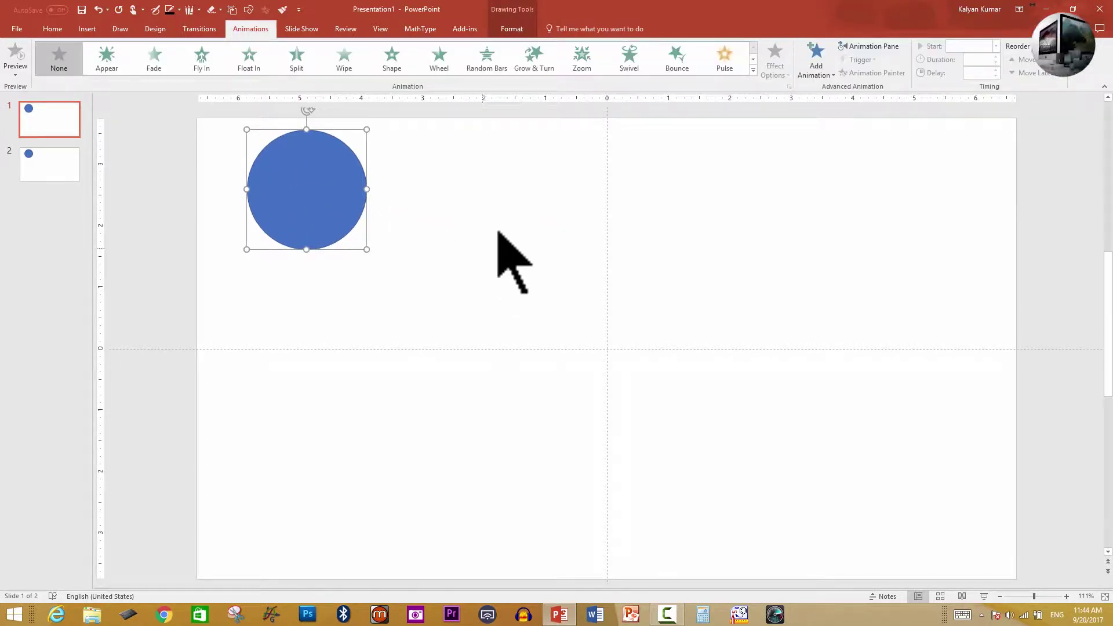
click(833, 80)
scroll(957, 377, down, 1)
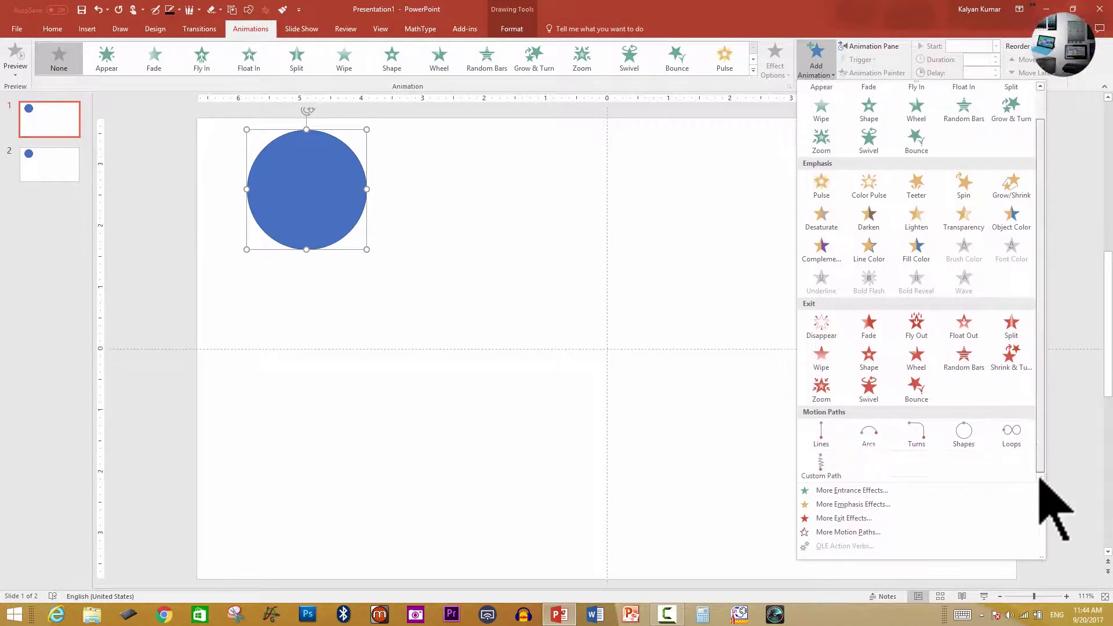
click(822, 465)
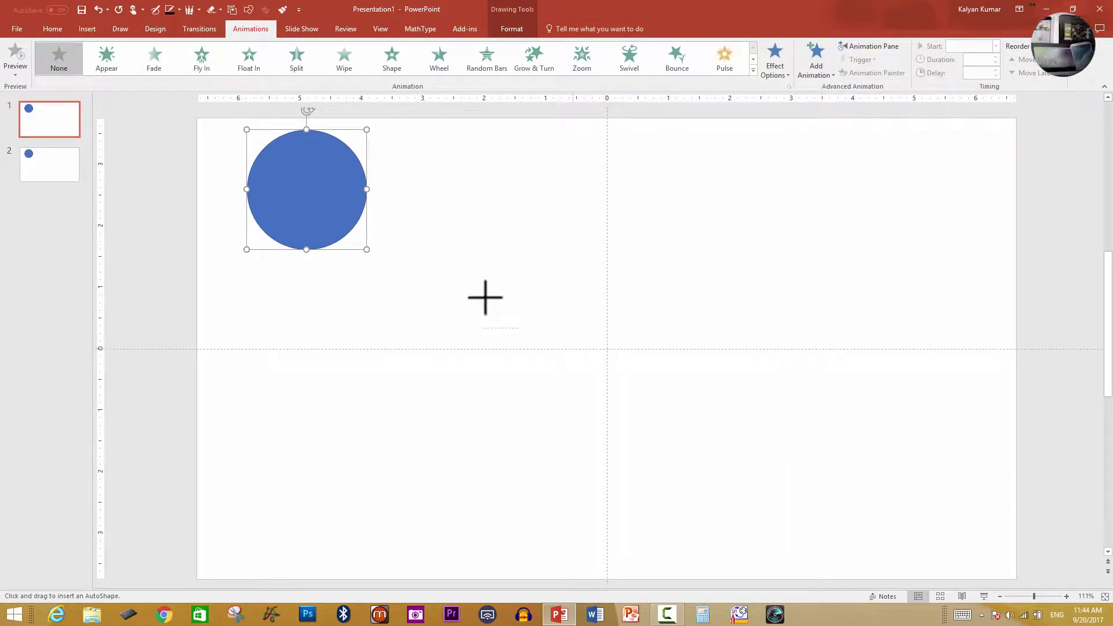
click(308, 185)
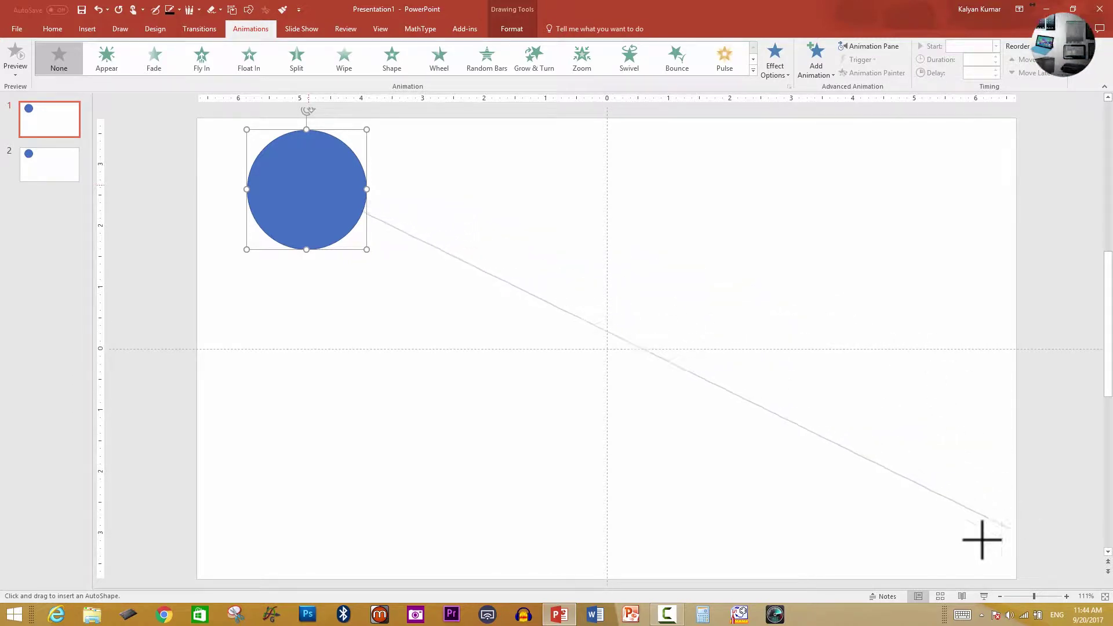
double_click(903, 501)
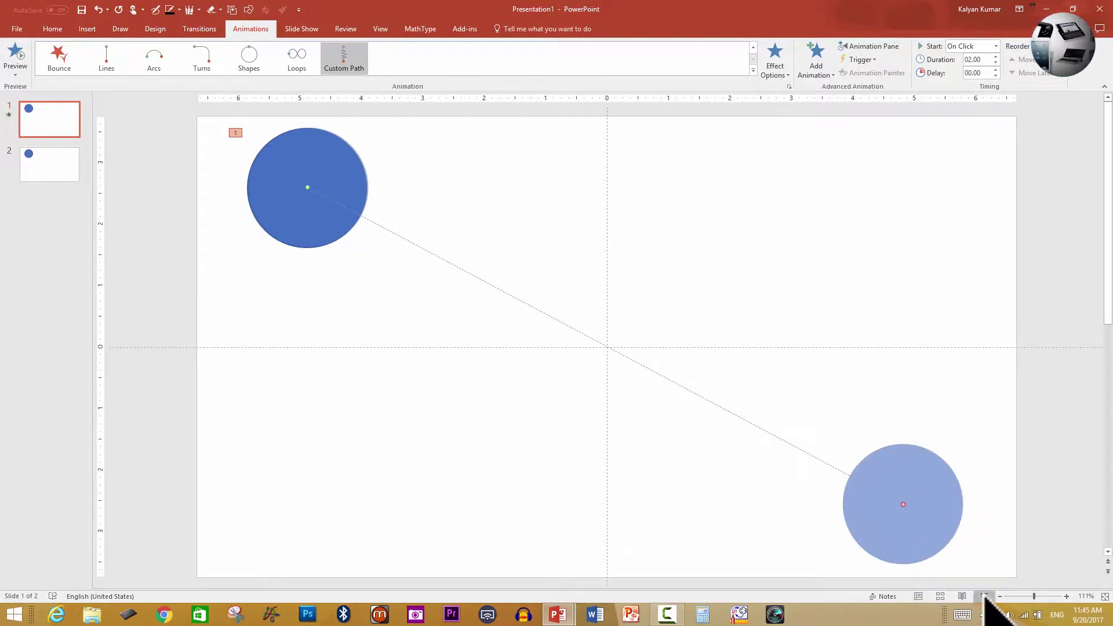
Preview the animation, then drag the path's green start point onto the circle's centre
click(984, 597)
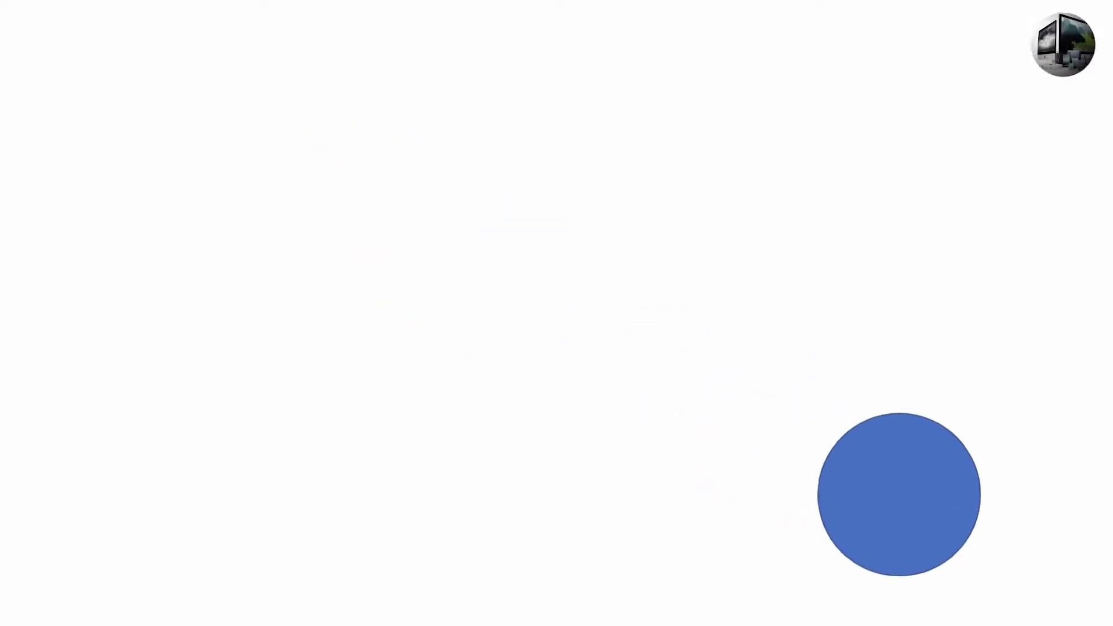
key(Escape)
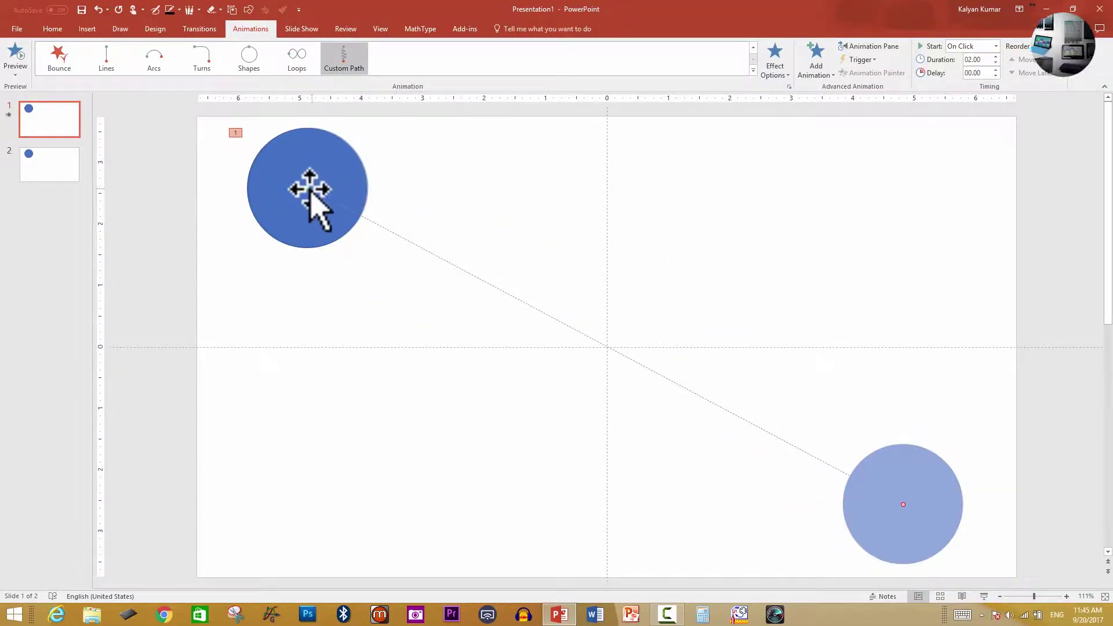
mouse_move(306, 187)
mouse_down()
mouse_move(378, 167)
mouse_move(434, 179)
mouse_move(310, 188)
mouse_up()
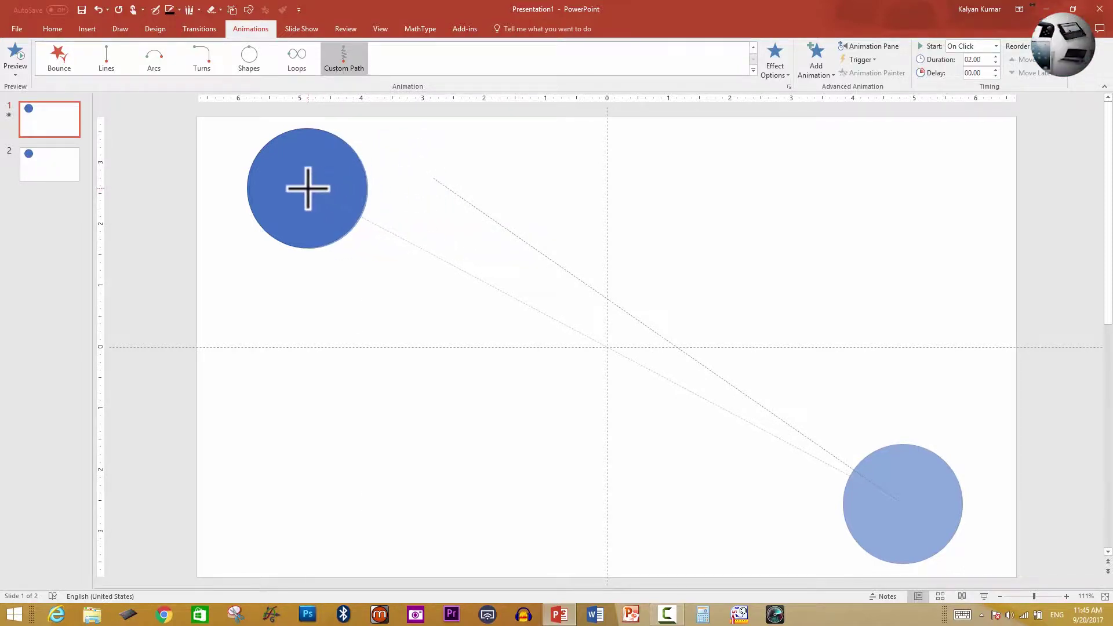
drag(307, 189, 306, 187)
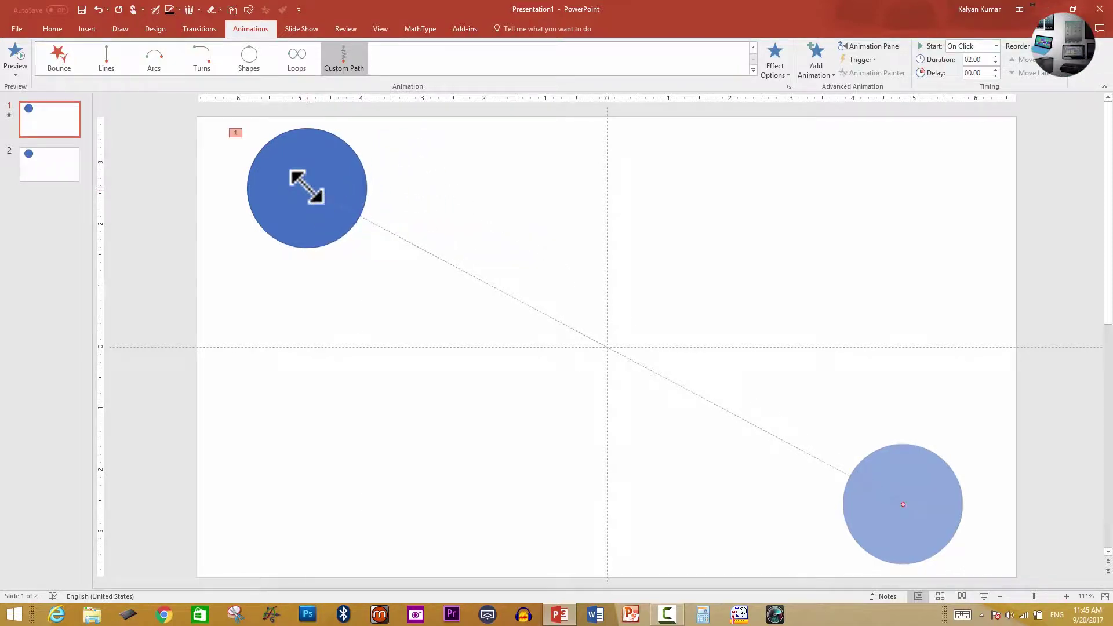
Replay the slide show to confirm the circle glides to the lower-right
click(984, 597)
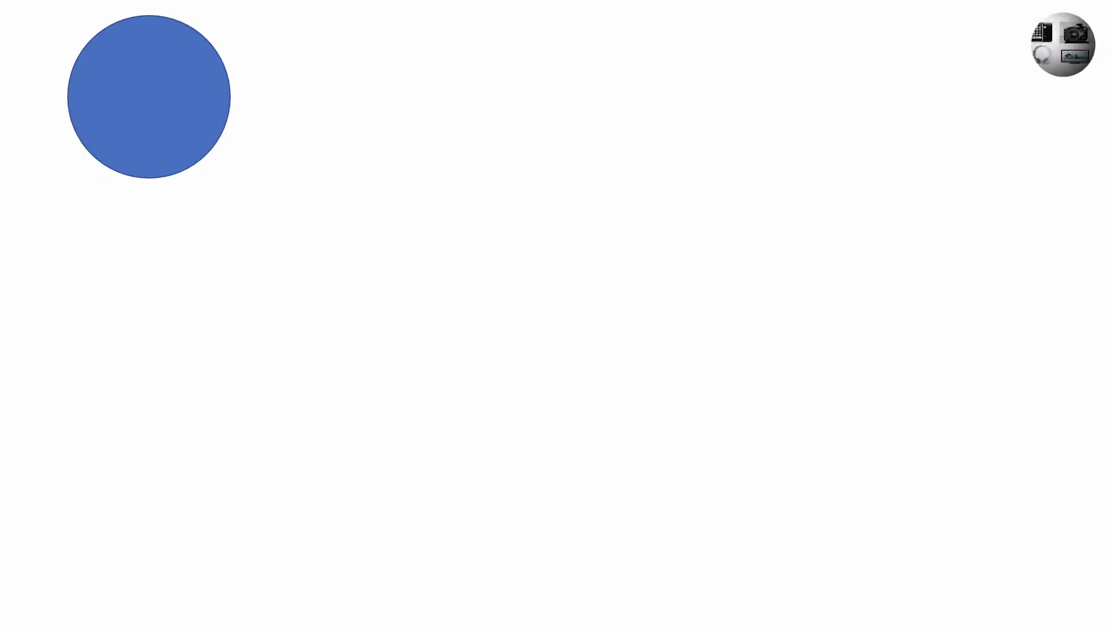
key(space)
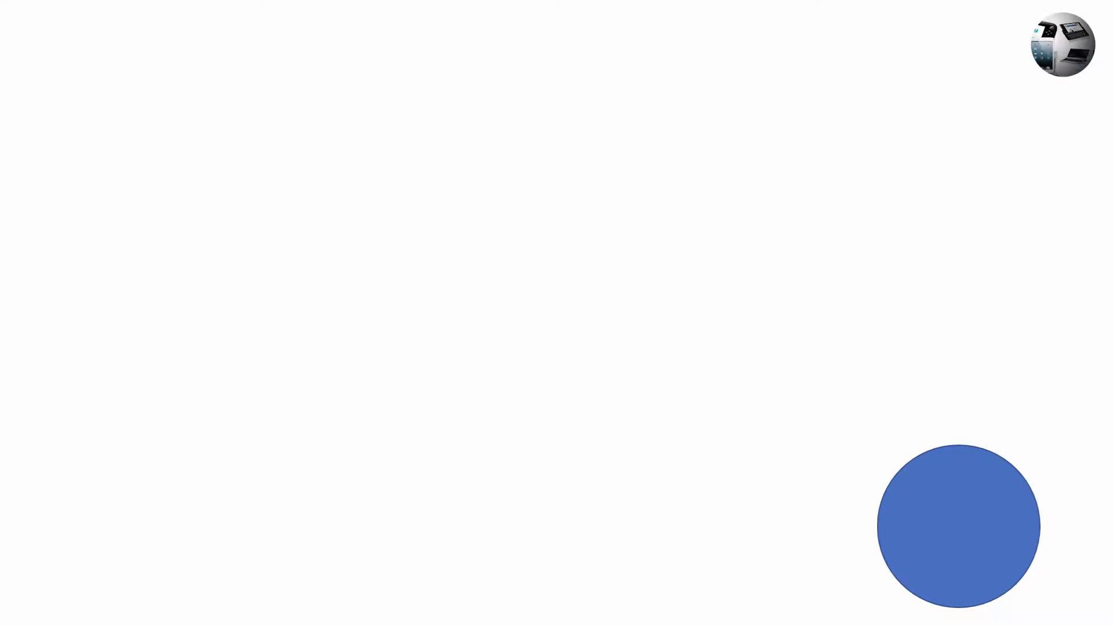
key(Escape)
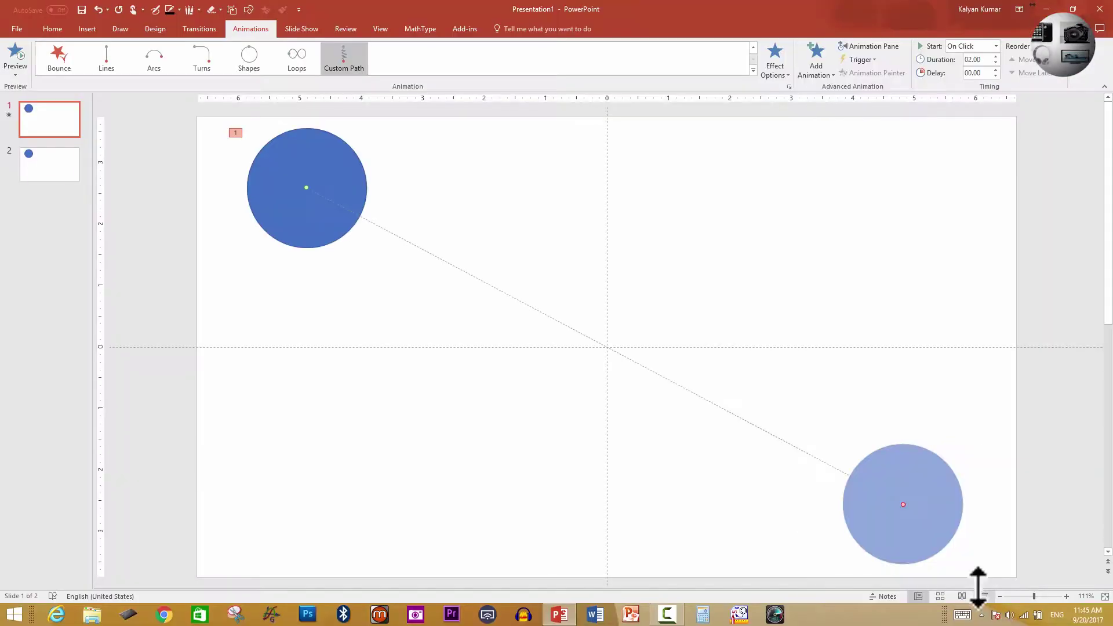
Duplicate slide 2 as slide 3 and apply the Morph transition to it
click(58, 168)
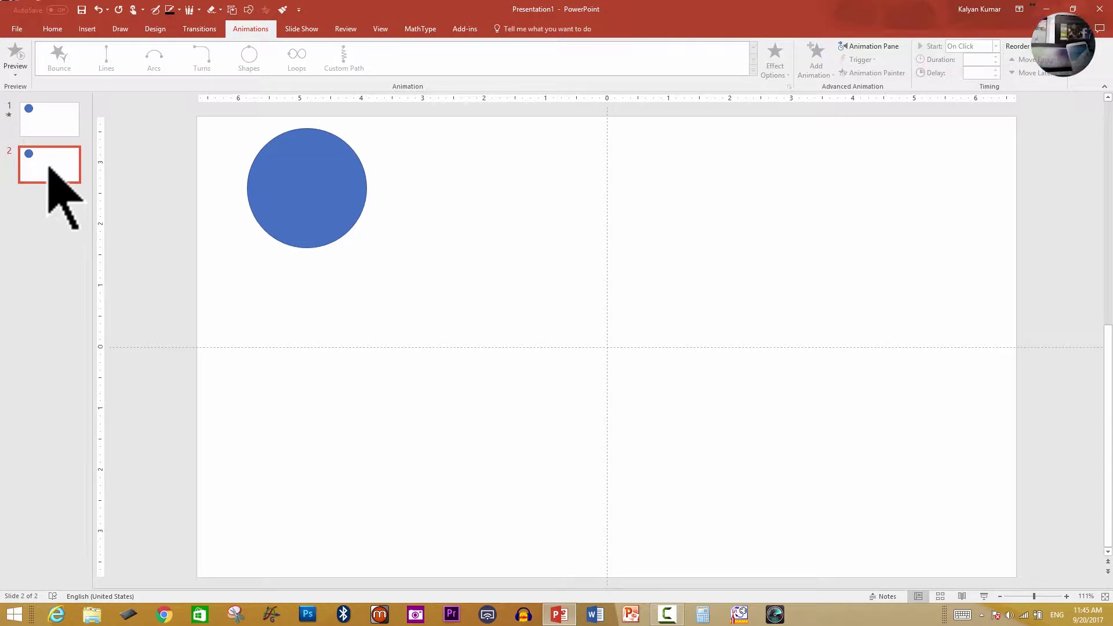
right_click(64, 170)
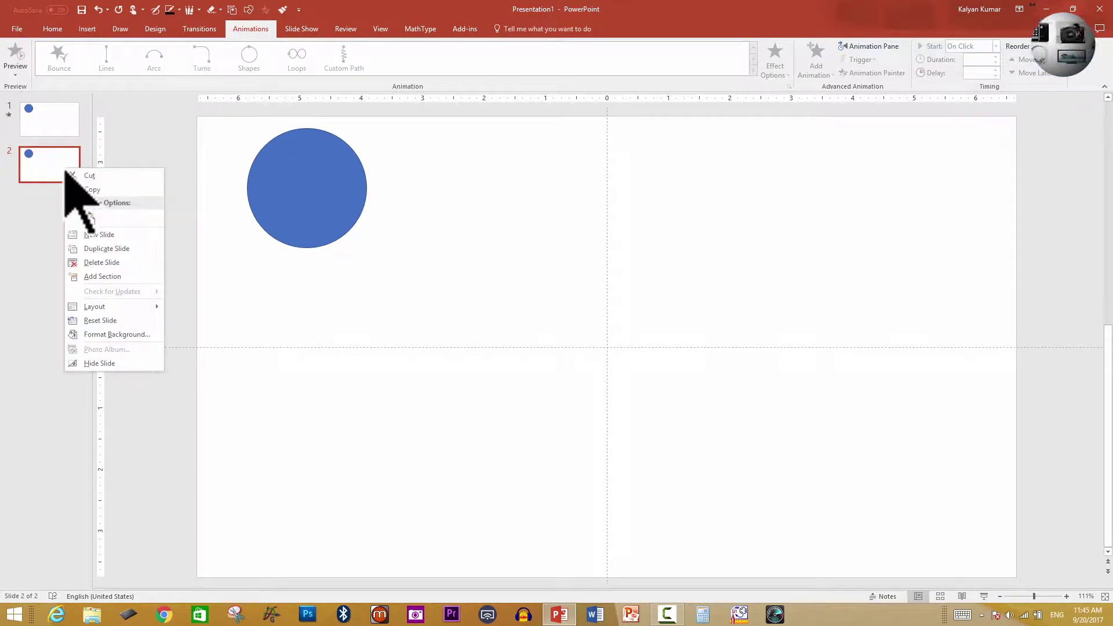
click(104, 248)
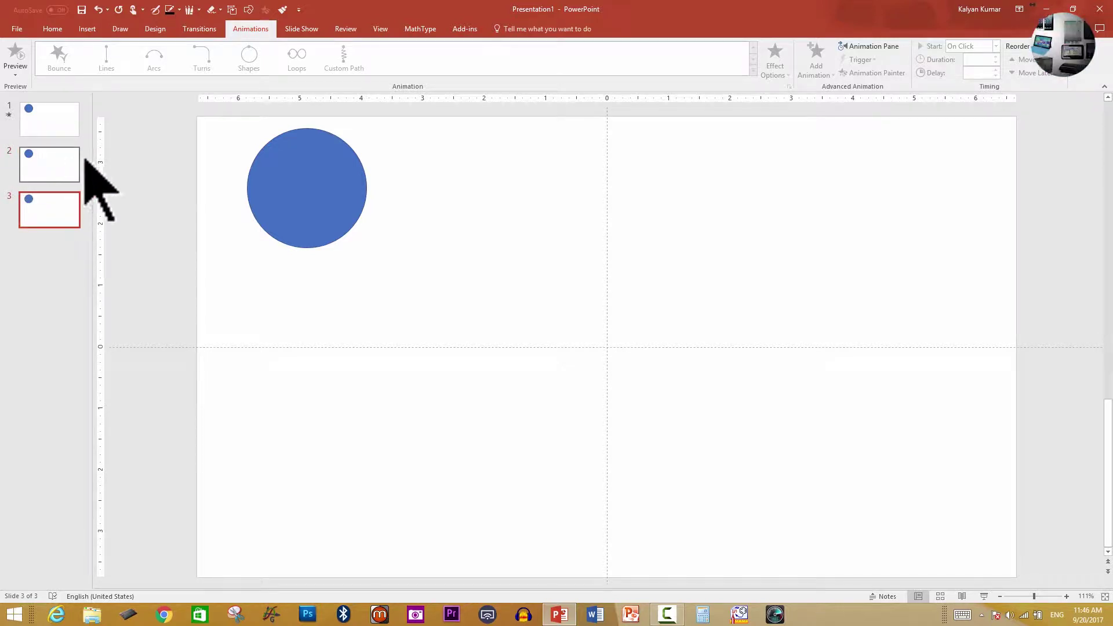
click(202, 31)
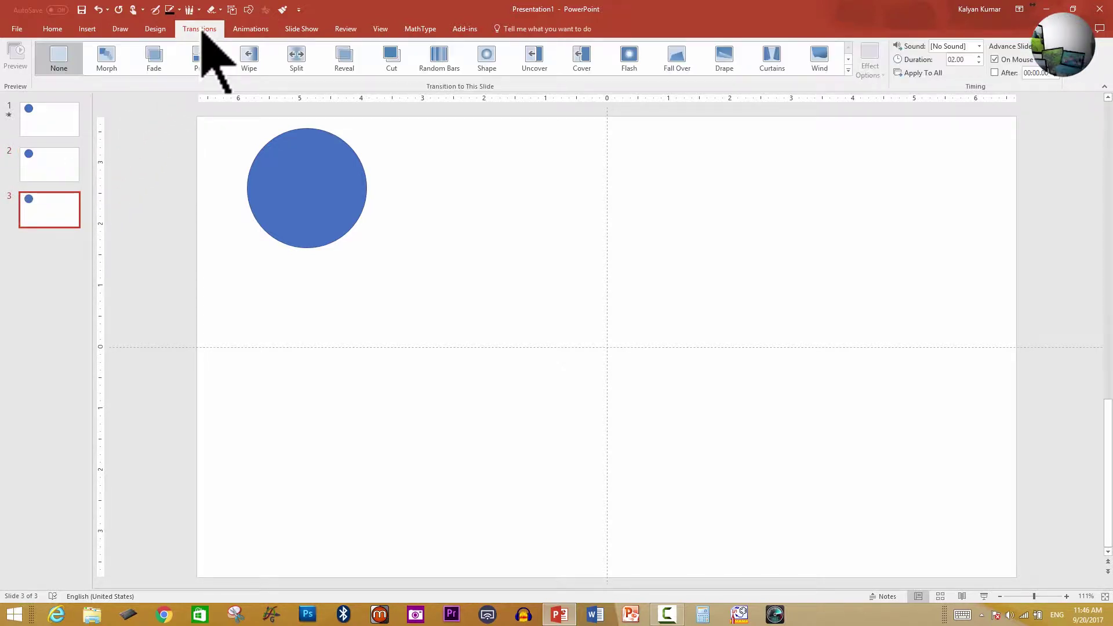
click(109, 58)
Move slide 3's circle to the bottom-right corner of the slide
mouse_move(308, 203)
mouse_down()
mouse_move(966, 472)
mouse_move(924, 504)
mouse_up()
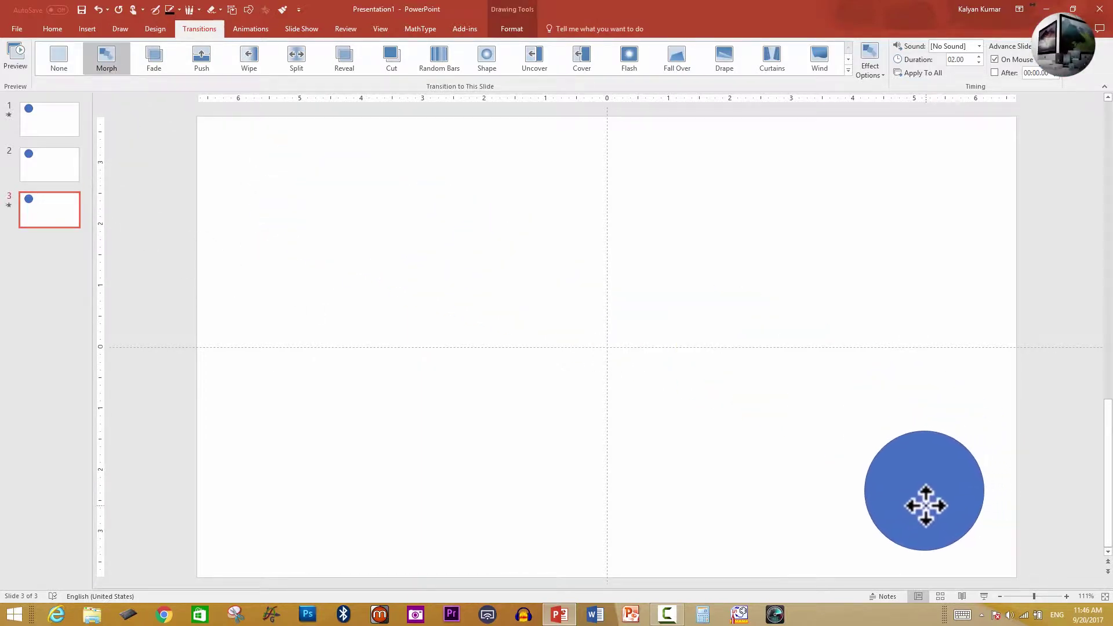
click(61, 174)
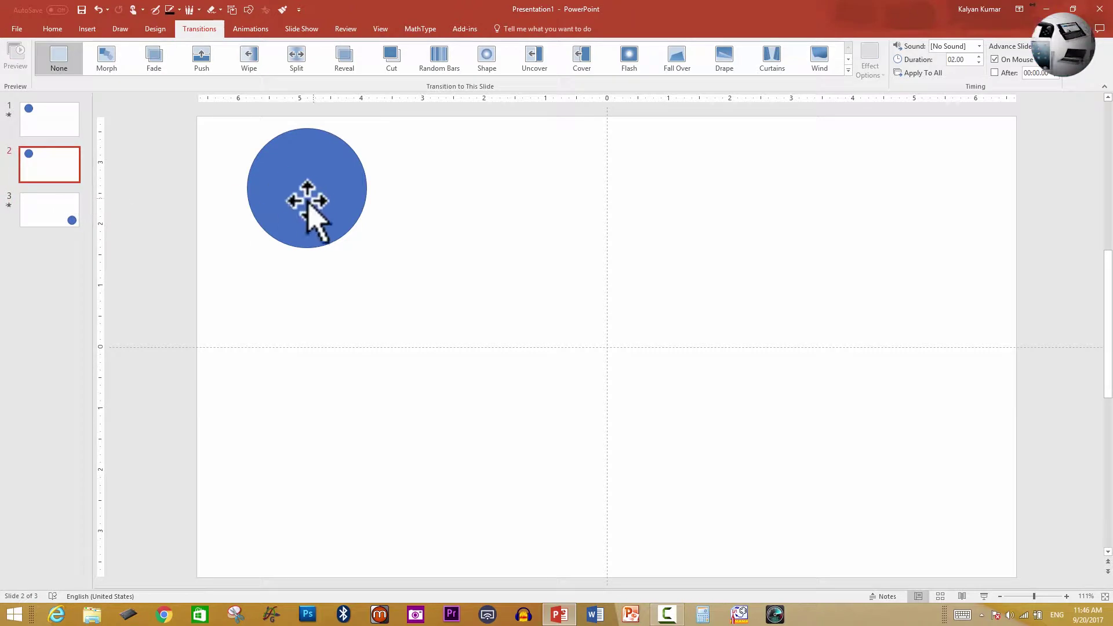
click(55, 211)
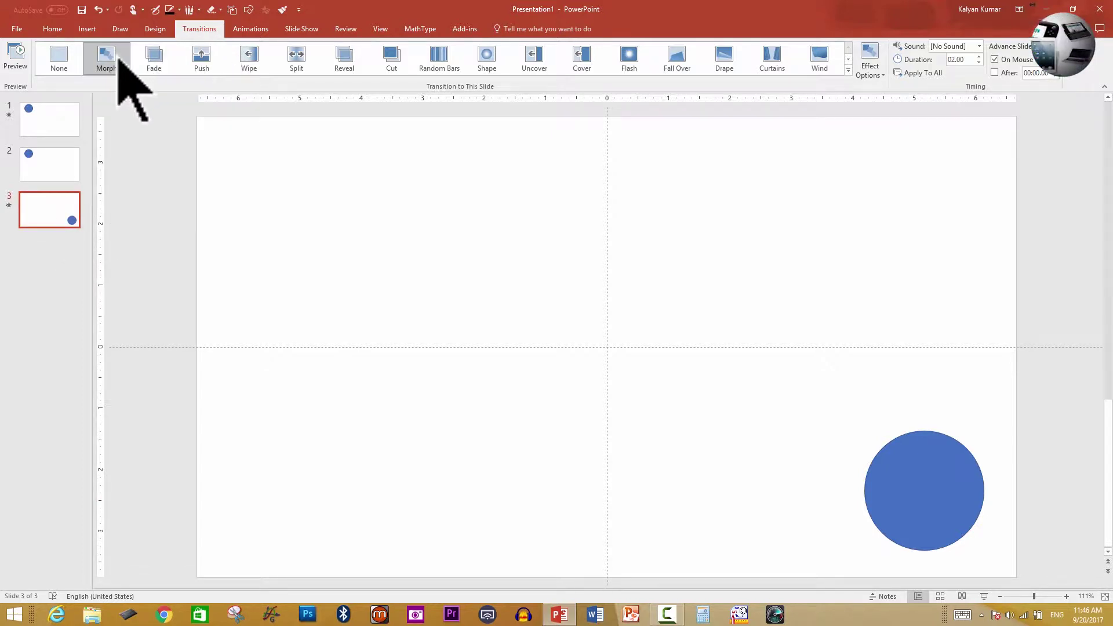
Run the slide show from slide 2 to watch the circle morph to the bottom-right
click(54, 173)
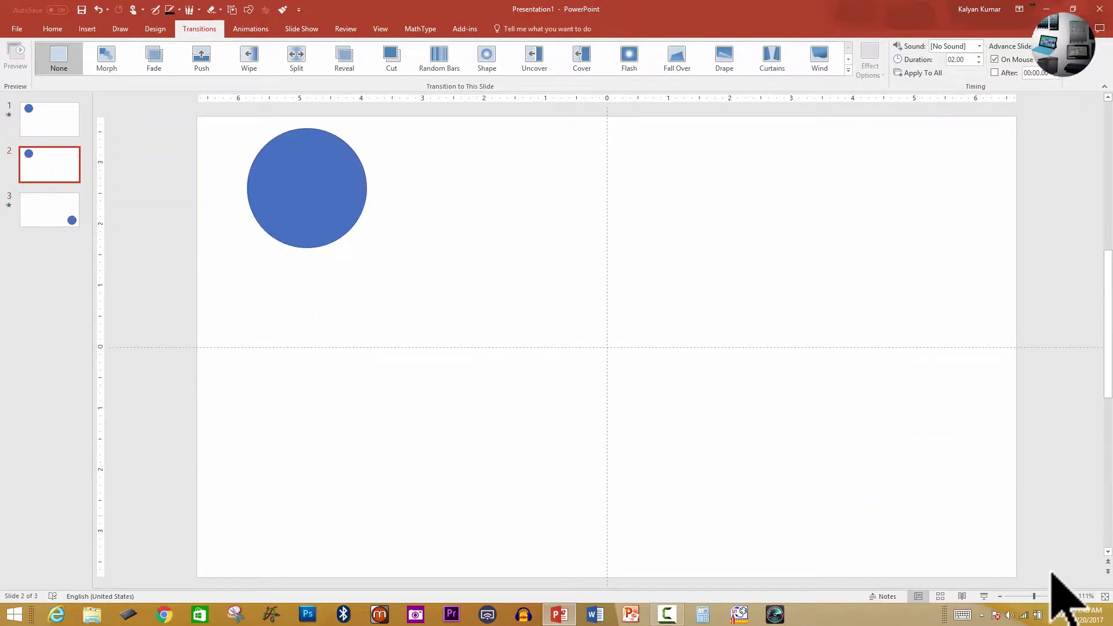
click(985, 597)
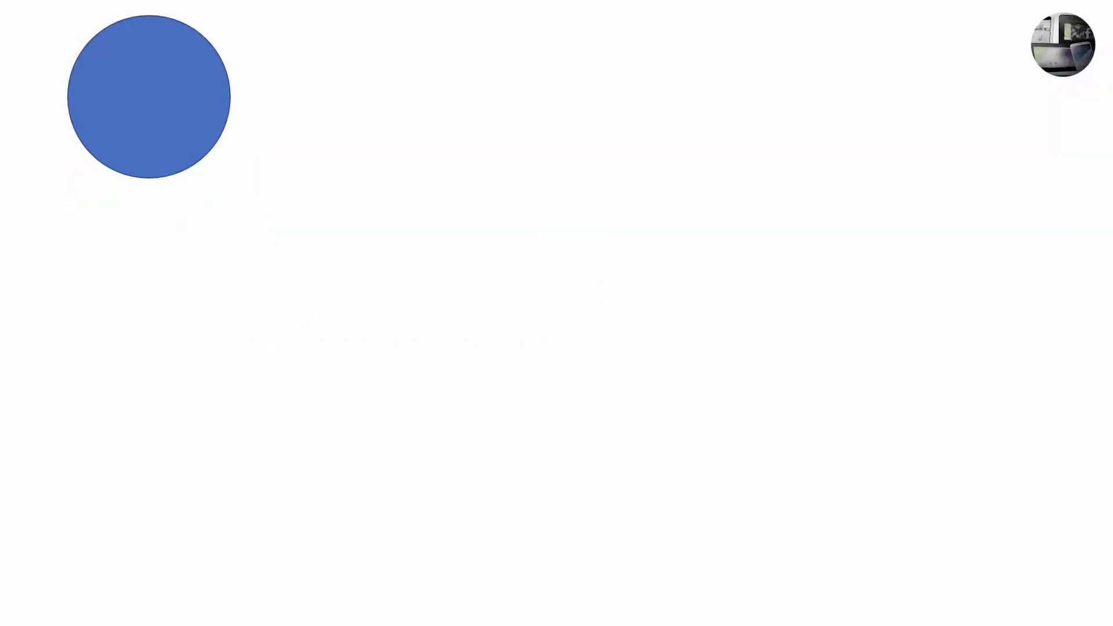
key(Right)
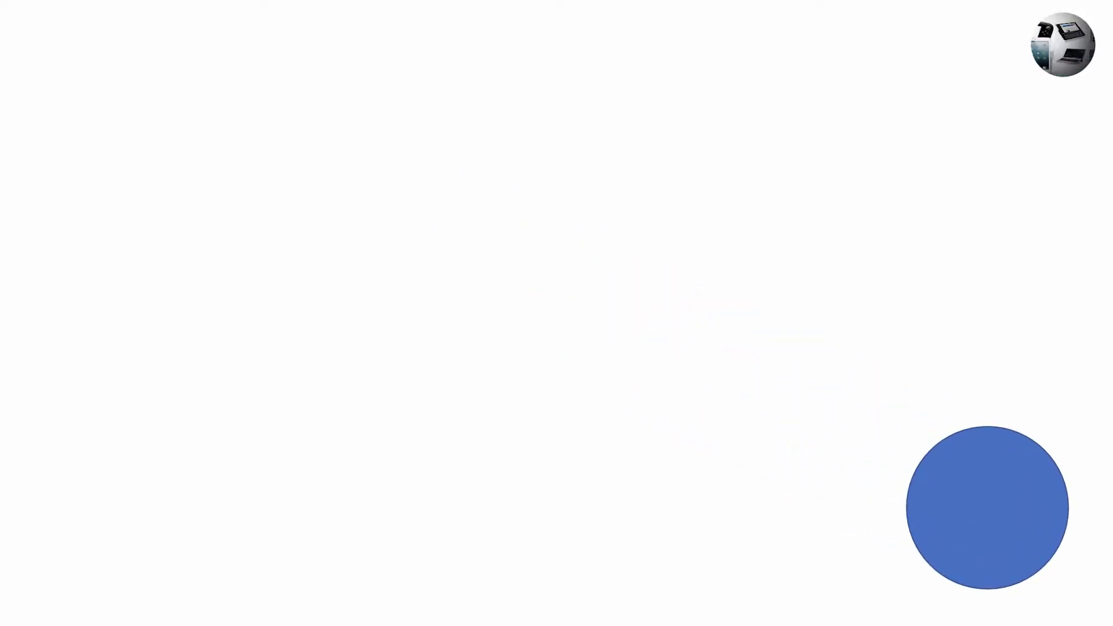
key(Right)
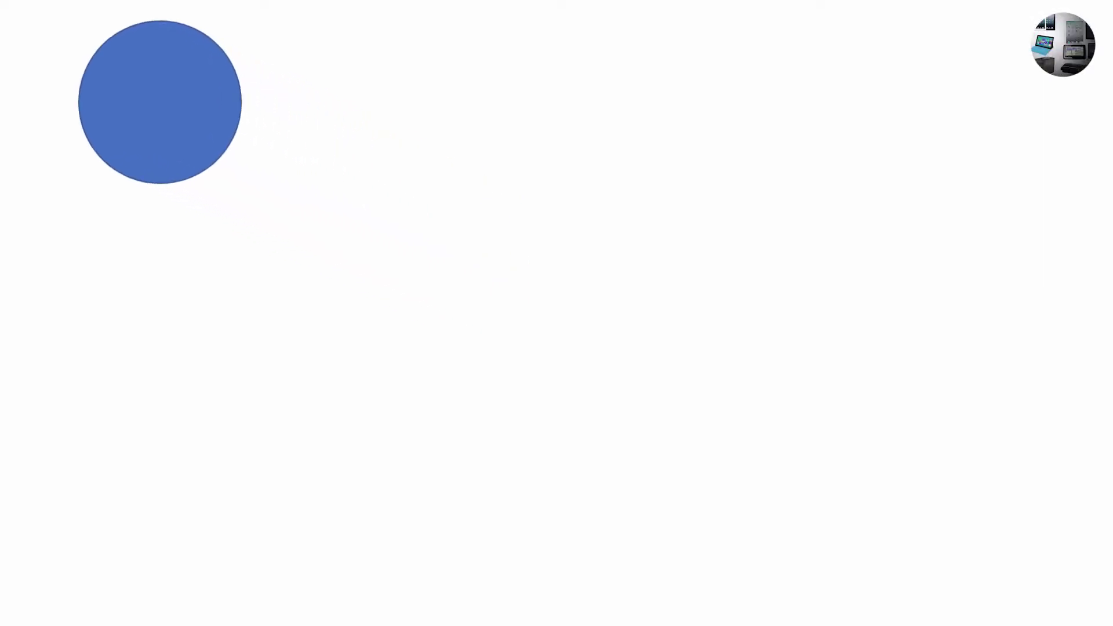
key(Right)
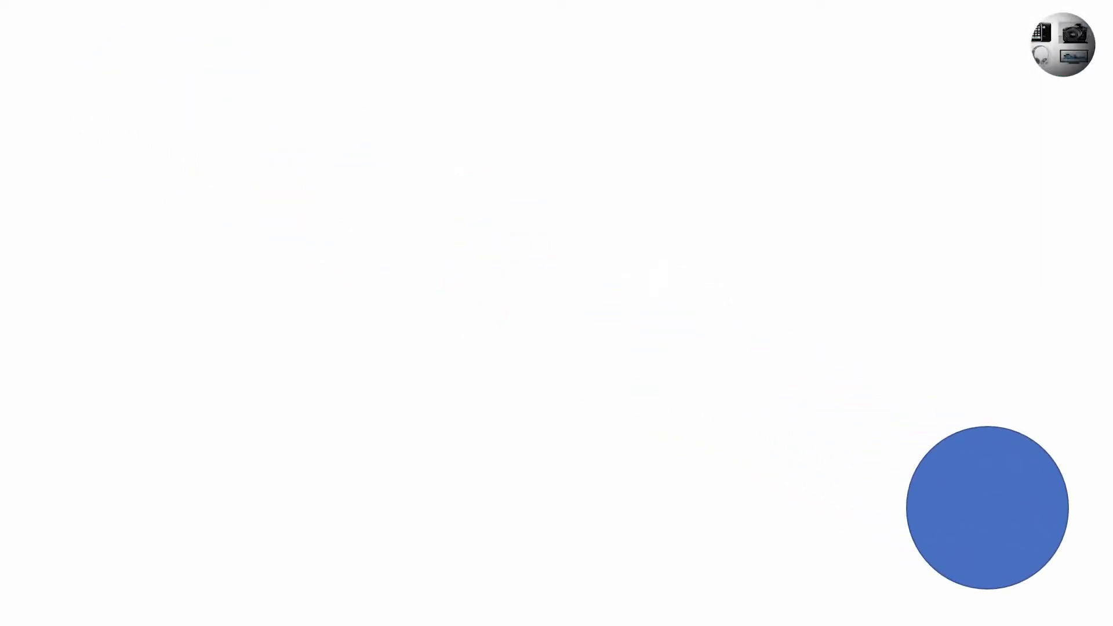
key(Escape)
Compare the circle on slides 2 and 3, then delete slide 2's circle
click(44, 167)
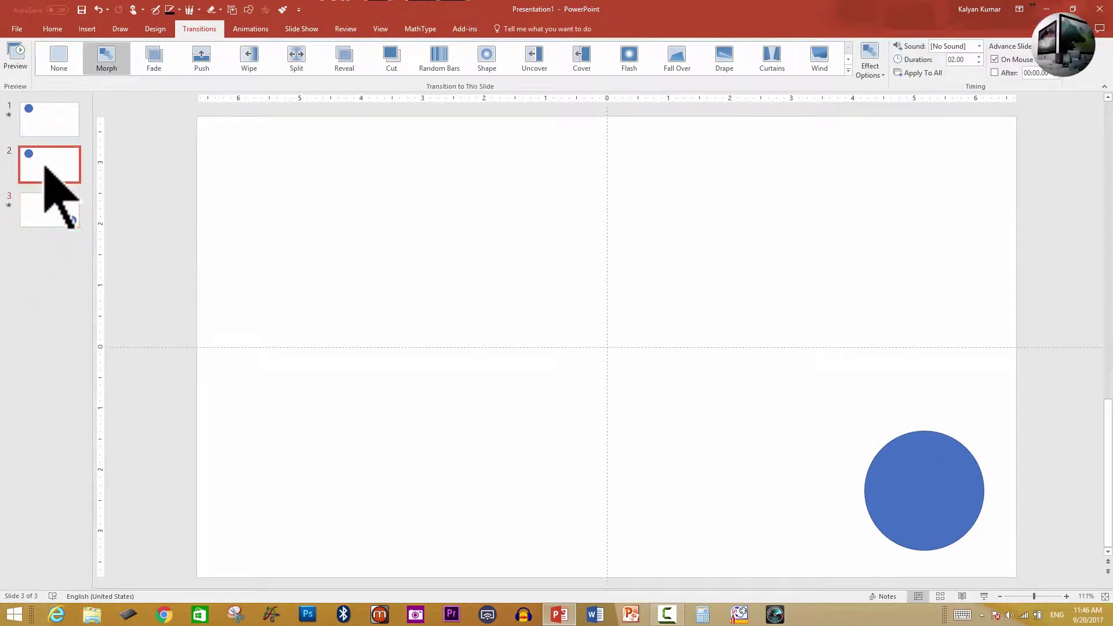
click(36, 219)
click(41, 178)
click(43, 223)
click(44, 172)
click(305, 191)
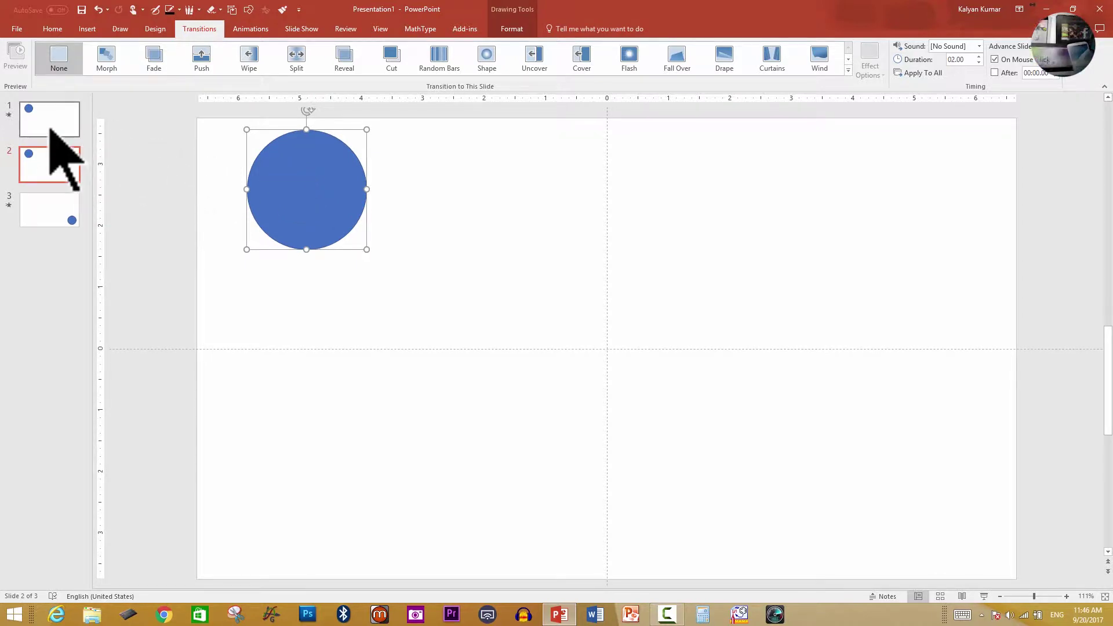
key(Delete)
Delete the blue circles from slide 3 and slide 1
click(57, 214)
click(907, 464)
key(Delete)
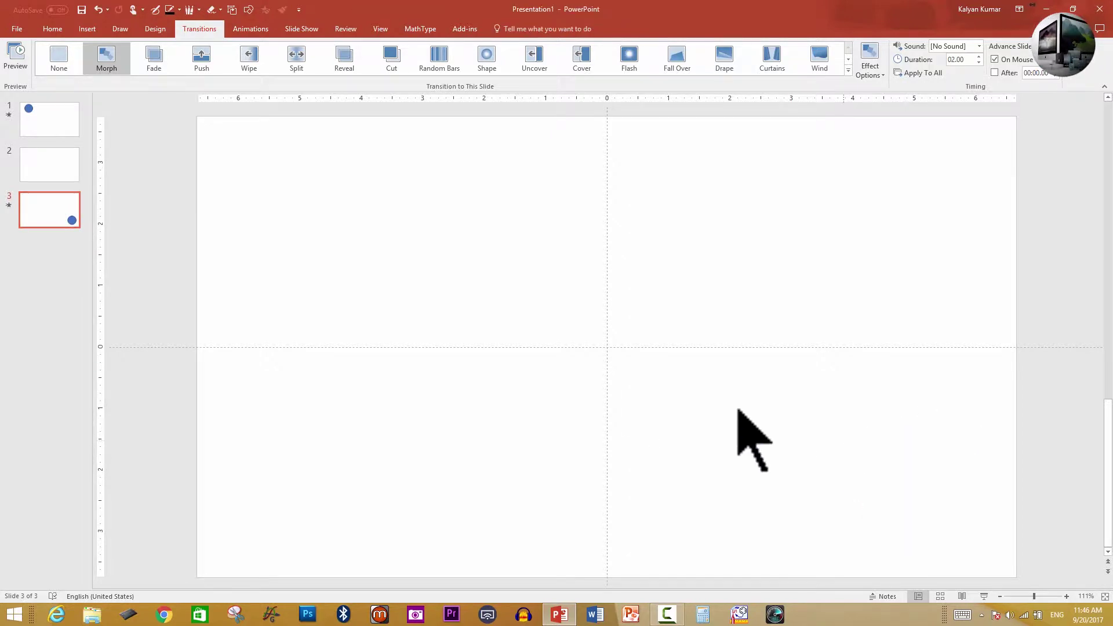
click(43, 129)
click(280, 179)
key(Delete)
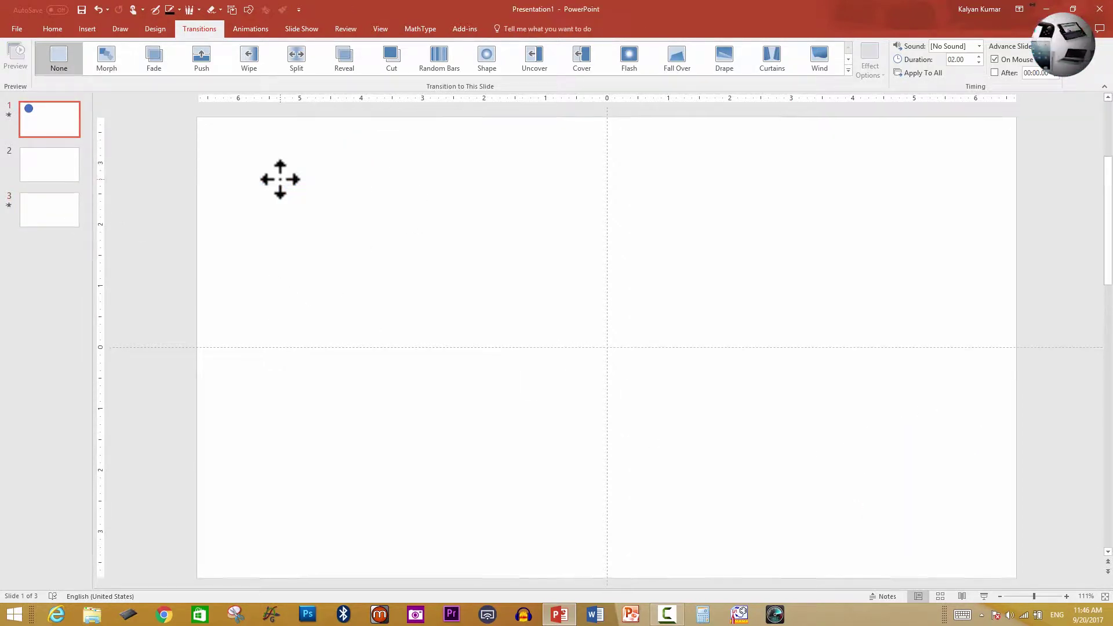
Delete slides 2 and 3, leaving a single blank slide
click(72, 169)
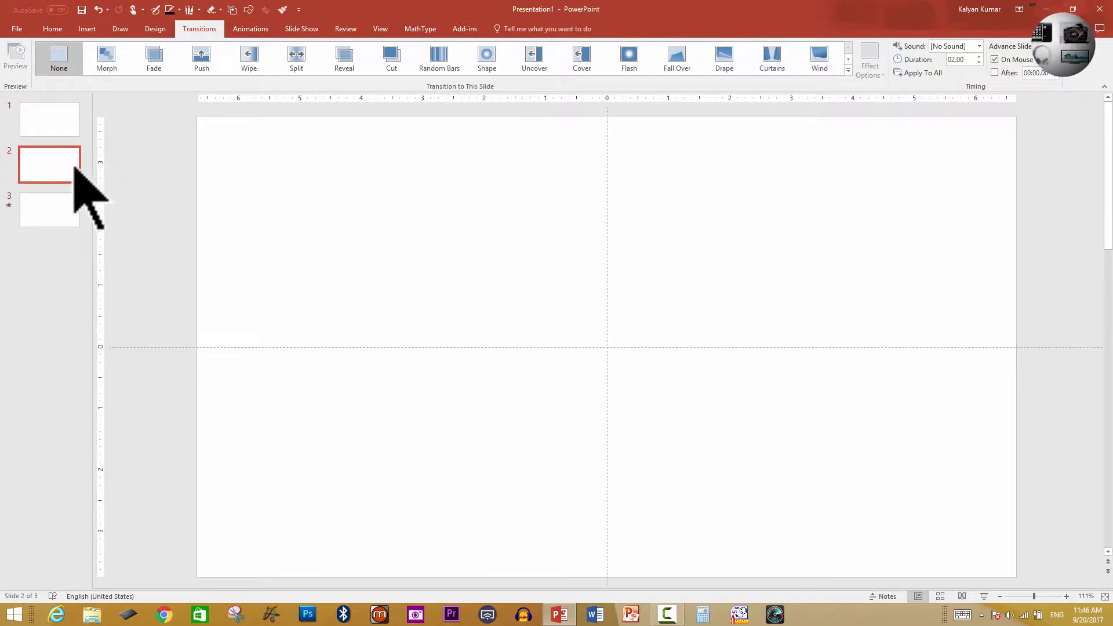
click(56, 214)
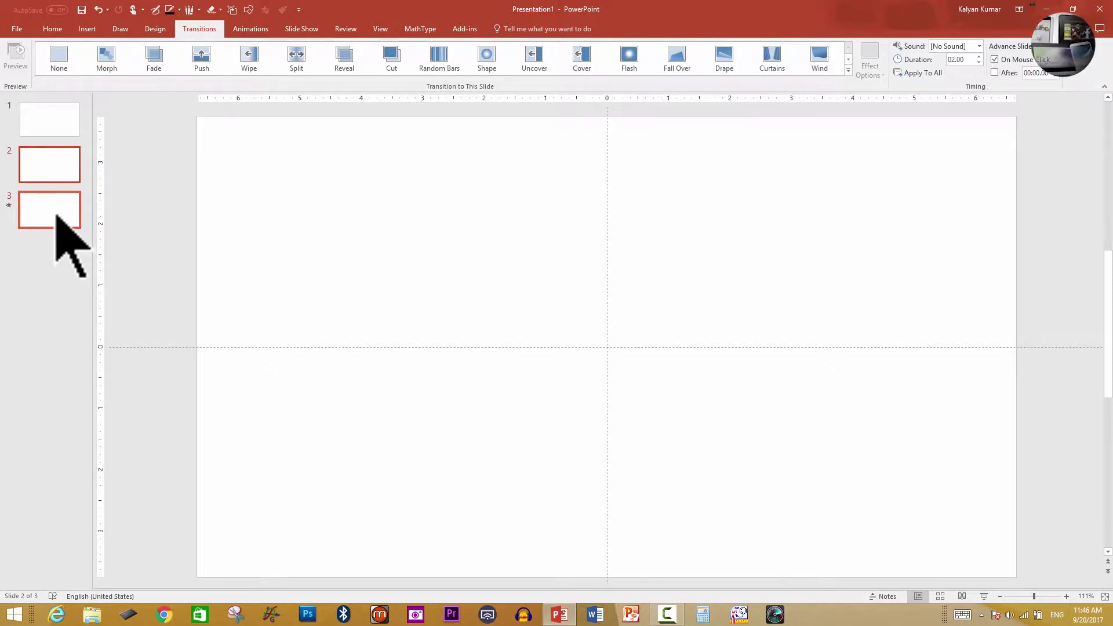
key(Delete)
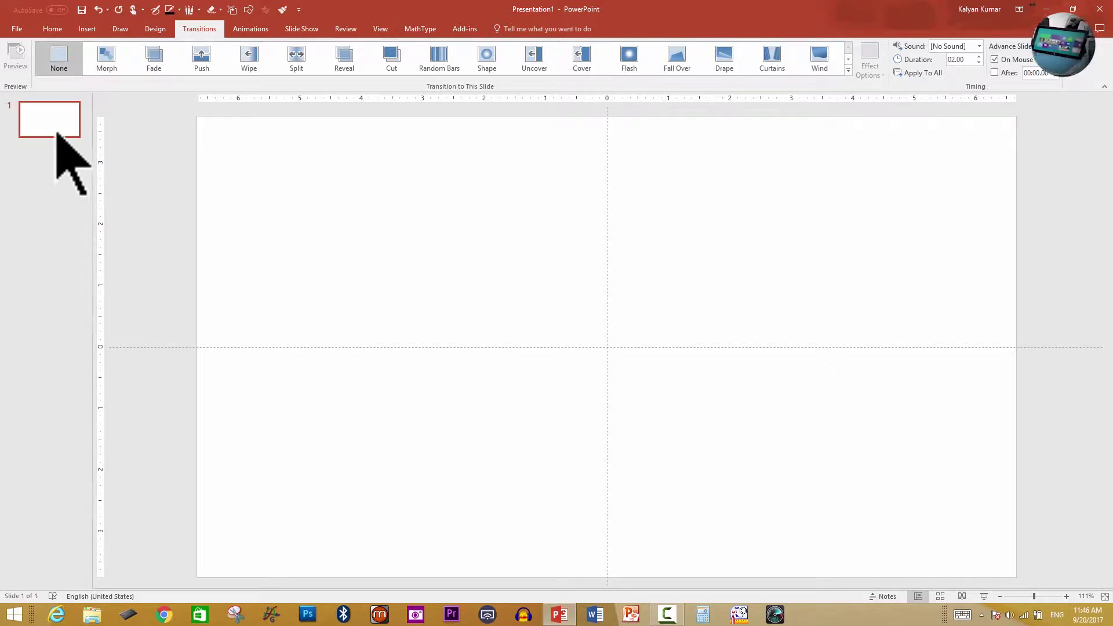
click(87, 29)
Add a text box reading AND, centre-aligned and enlarged to 344 pt
click(489, 67)
mouse_move(204, 320)
mouse_down()
mouse_move(311, 373)
mouse_move(897, 472)
mouse_move(1016, 457)
mouse_up()
text(AND)
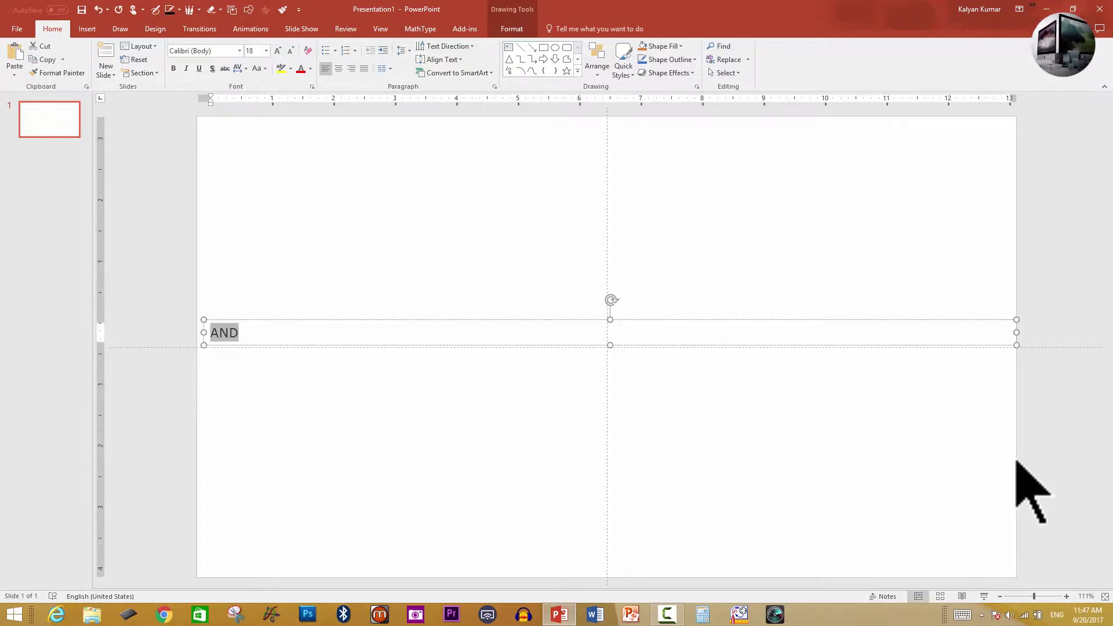
key(ctrl+shift+period)
key(ctrl+shift+period)
key(ctrl+shift+period)
key(ctrl+shift+period)
key(ctrl+shift+period)
key(ctrl+shift+period)
key(ctrl+shift+period)
key(ctrl+shift+period)
key(ctrl+shift+period)
key(ctrl+shift+period)
key(ctrl+shift+period)
key(ctrl+shift+period)
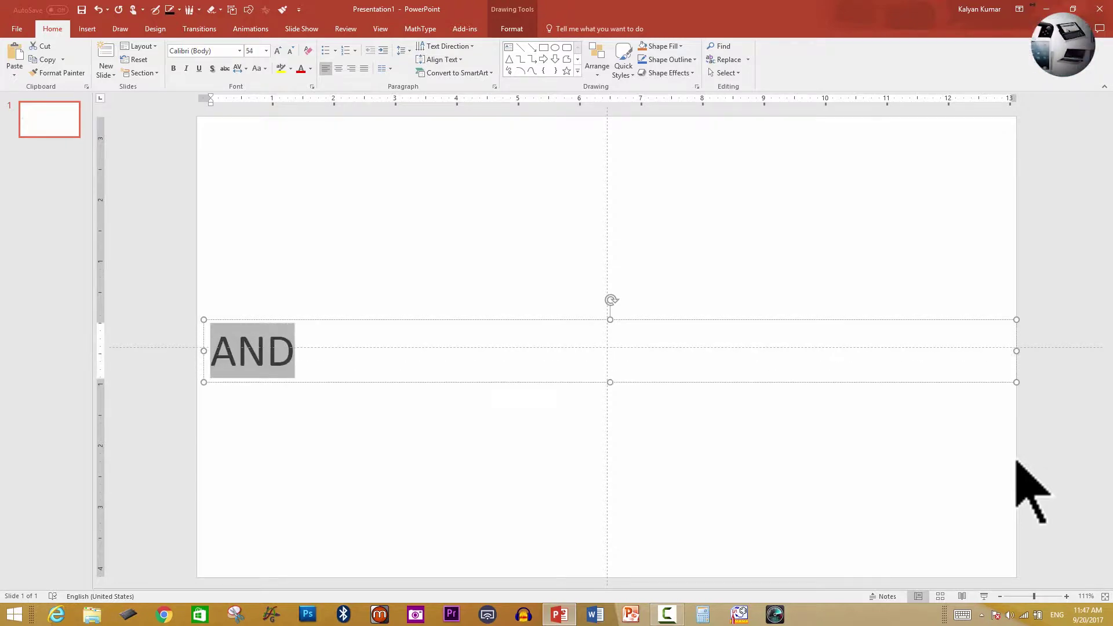
key(ctrl+shift+period)
key(ctrl+shift+period)
key(ctrl+shift+period)
key(ctrl+shift+period)
key(ctrl+shift+period)
key(ctrl+shift+period)
key(ctrl+shift+period)
key(ctrl+shift+period)
key(ctrl+shift+period)
key(ctrl+shift+period)
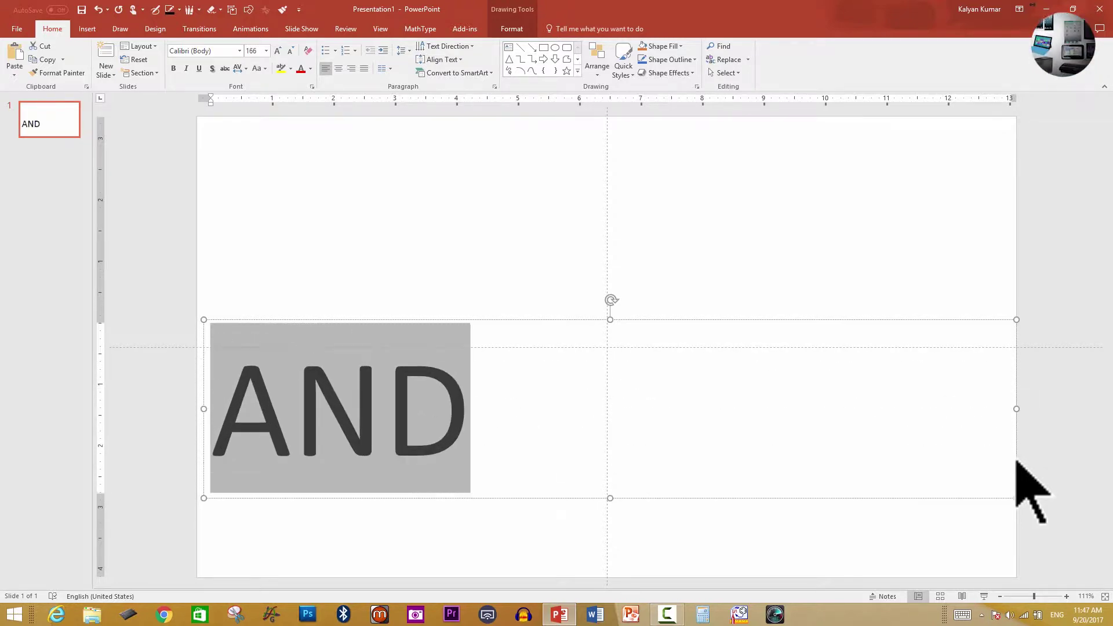
key(ctrl+e)
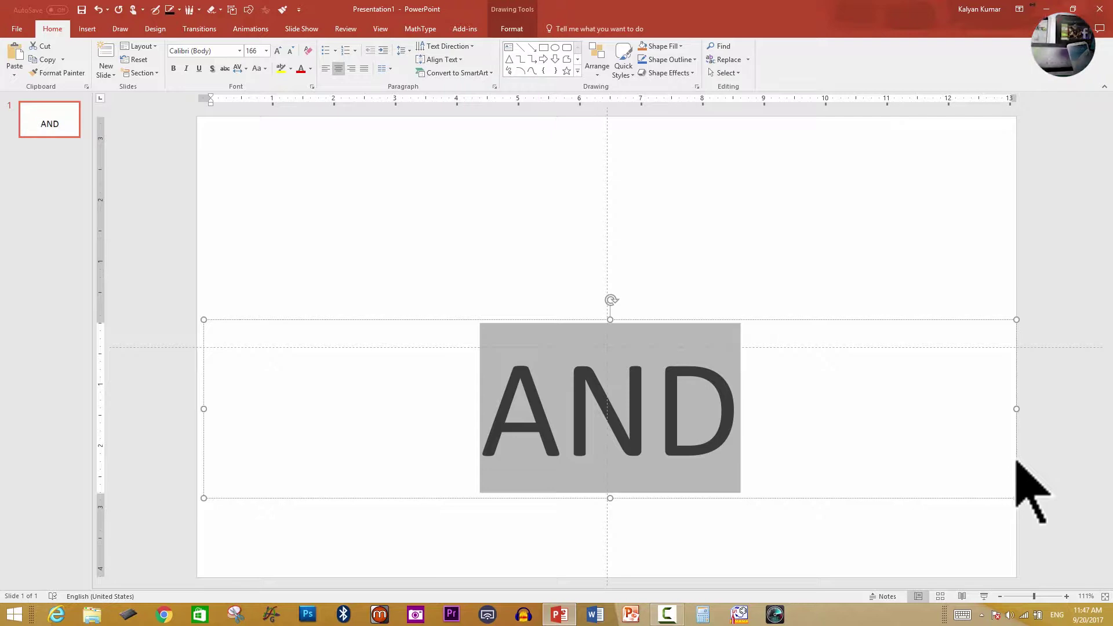
key(ctrl+shift+period)
key(ctrl+shift+period)
key(ctrl+shift+period)
key(ctrl+shift+period)
key(ctrl+shift+period)
key(ctrl+shift+period)
key(ctrl+shift+period)
key(ctrl+shift+period)
key(ctrl+shift+period)
key(ctrl+shift+period)
key(ctrl+shift+period)
key(ctrl+shift+period)
key(ctrl+shift+period)
key(ctrl+shift+period)
key(ctrl+shift+period)
key(ctrl+shift+period)
key(ctrl+shift+period)
key(ctrl+shift+period)
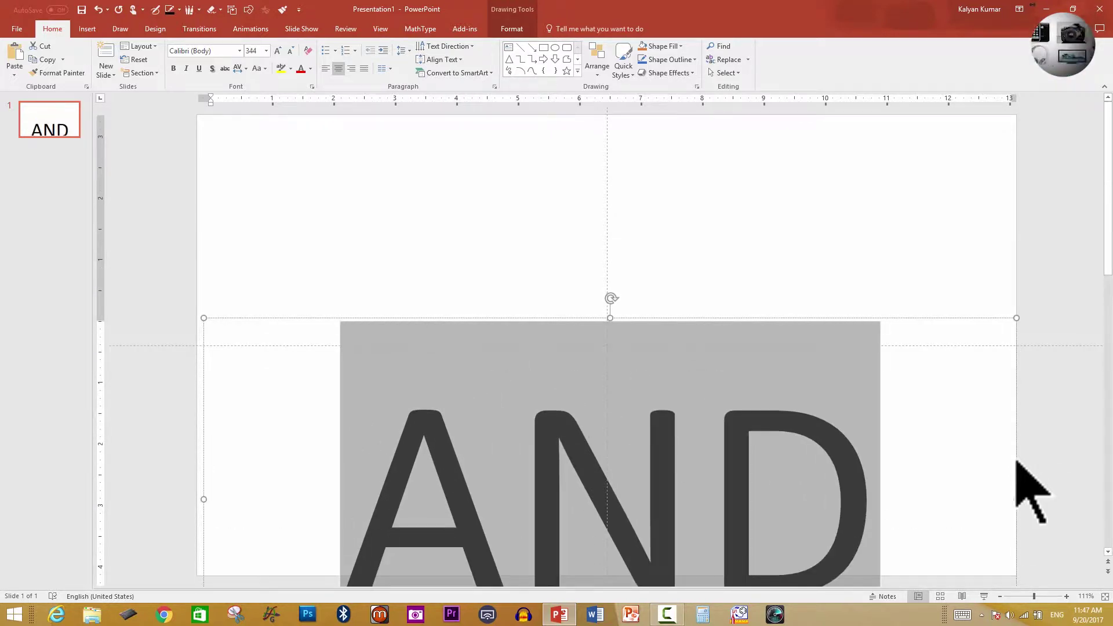
Centre the AND text box horizontally and vertically on the slide
drag(932, 316, 909, 168)
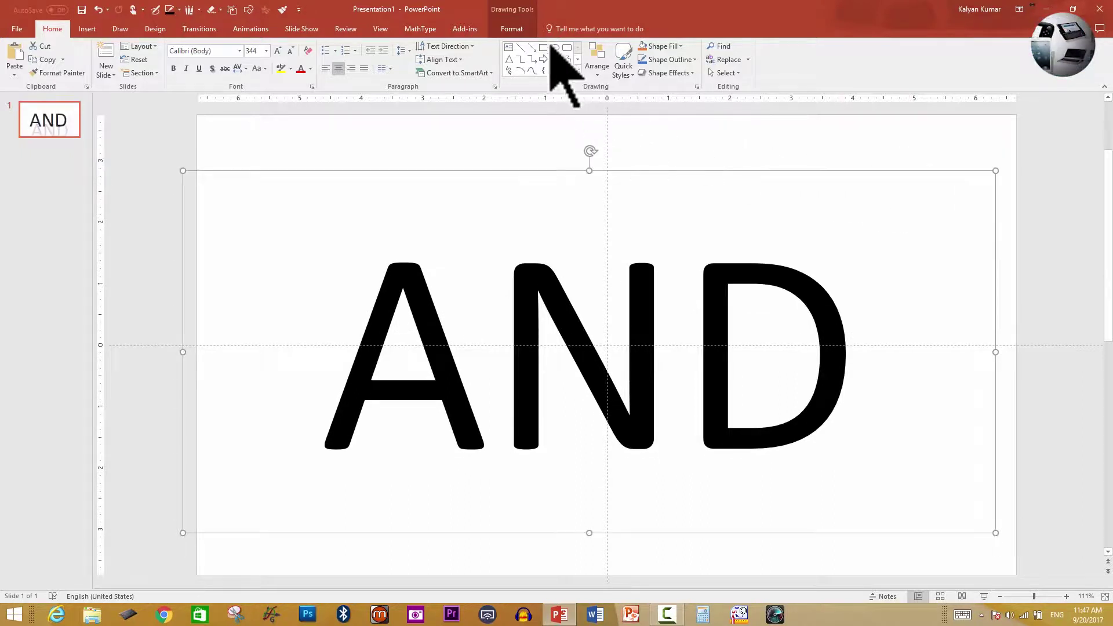
click(512, 28)
click(754, 46)
click(771, 74)
click(755, 47)
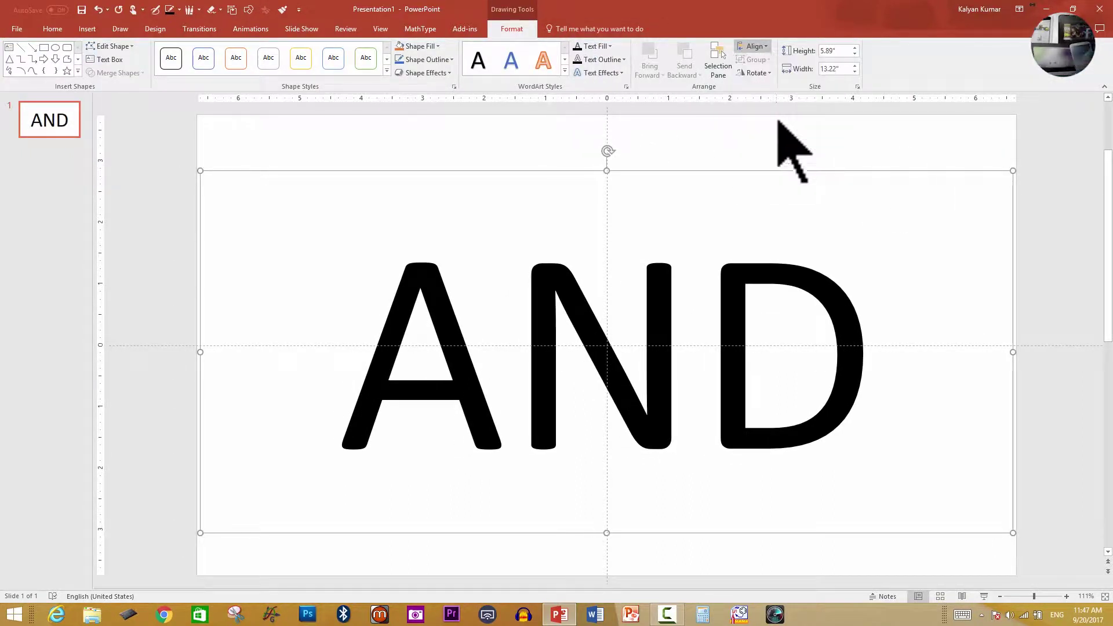
click(774, 117)
Set the AND text in Britannic Bold
drag(848, 334, 385, 268)
click(52, 29)
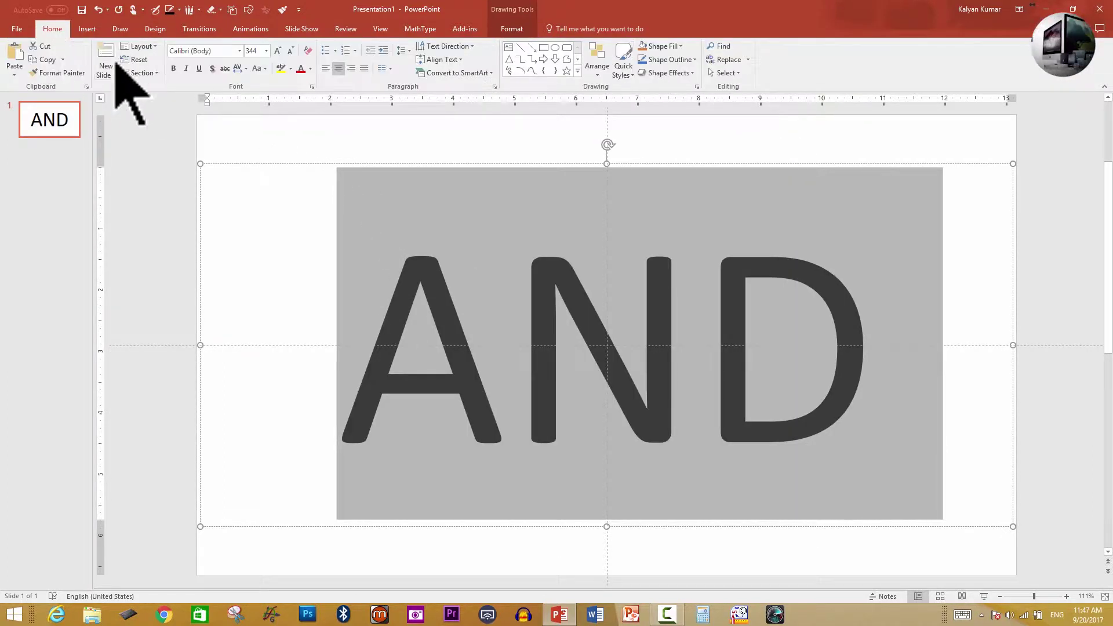
click(240, 51)
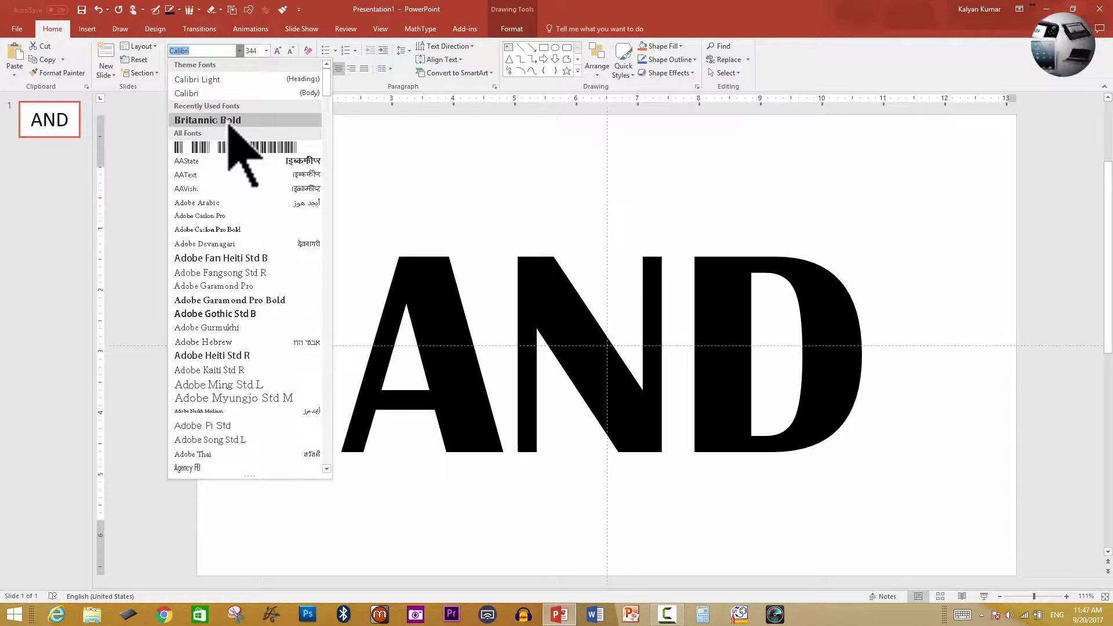
click(232, 118)
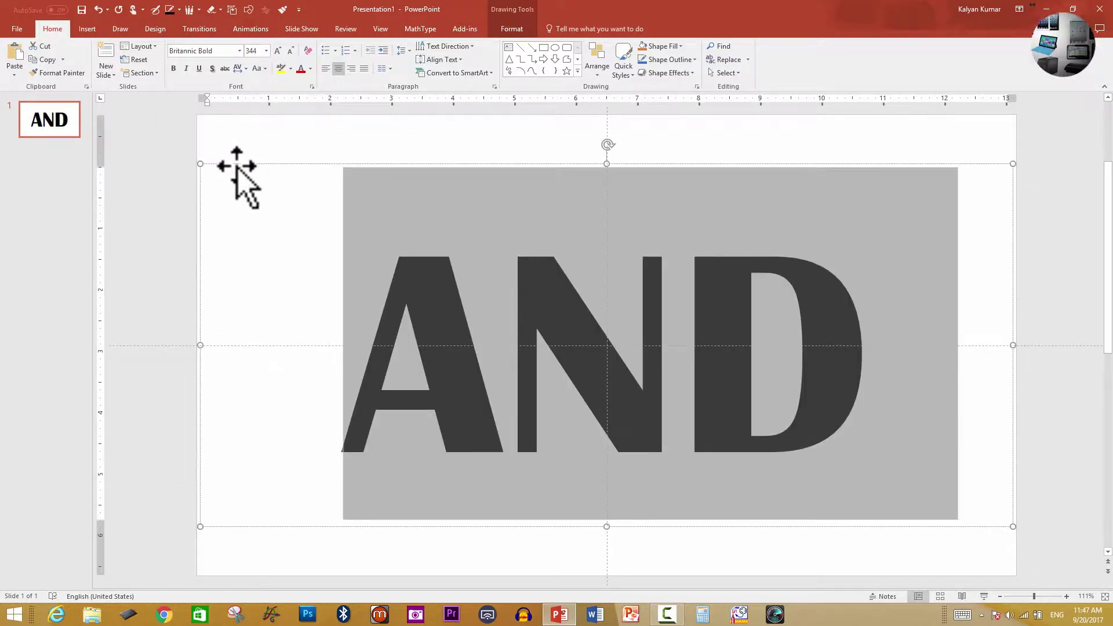
Colour the AND text red and deselect the box to check the result
click(301, 68)
scroll(274, 179, down, 4)
click(323, 174)
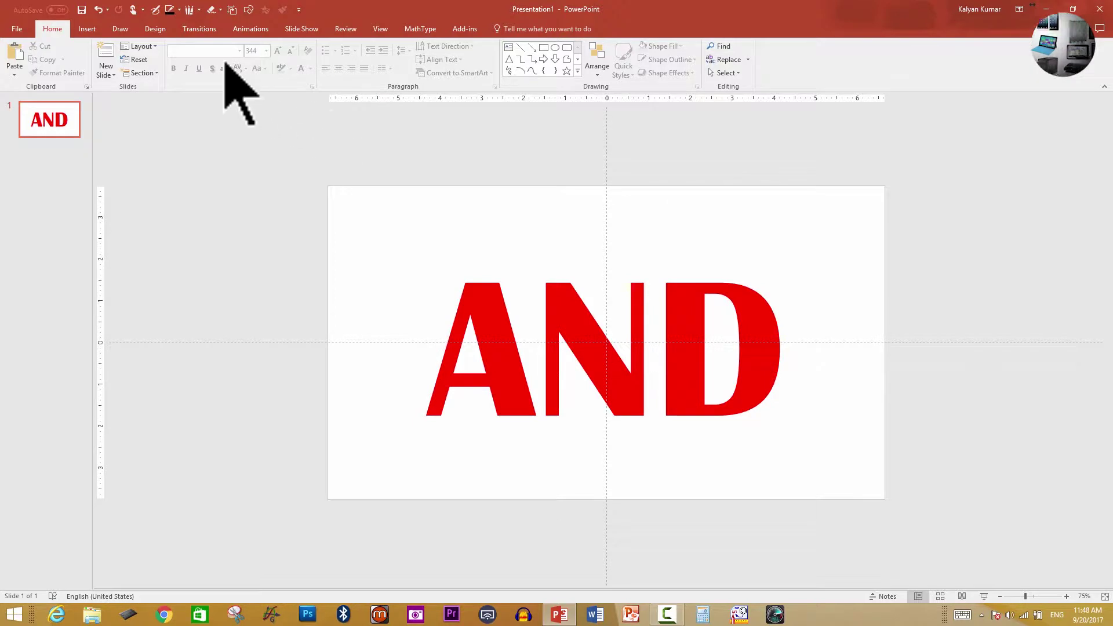
click(502, 302)
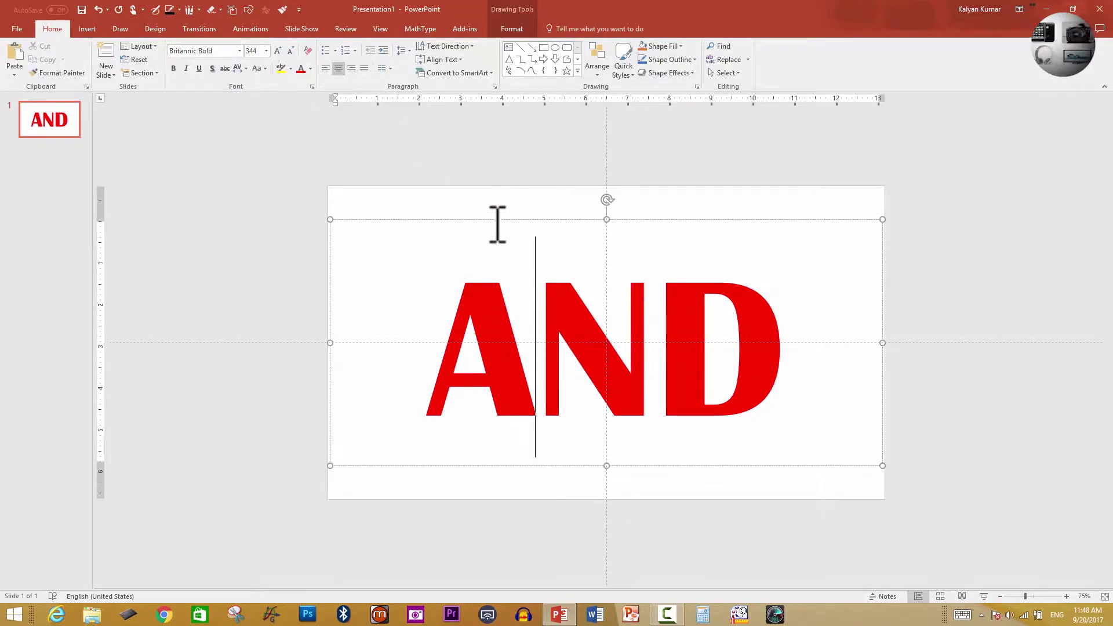
Ctrl-drag two copies of the red AND off the slide, upper-left and above centre
scroll(498, 225, down, 3)
drag(497, 263, 211, 149)
scroll(473, 286, down, 3)
drag(545, 307, 283, 182)
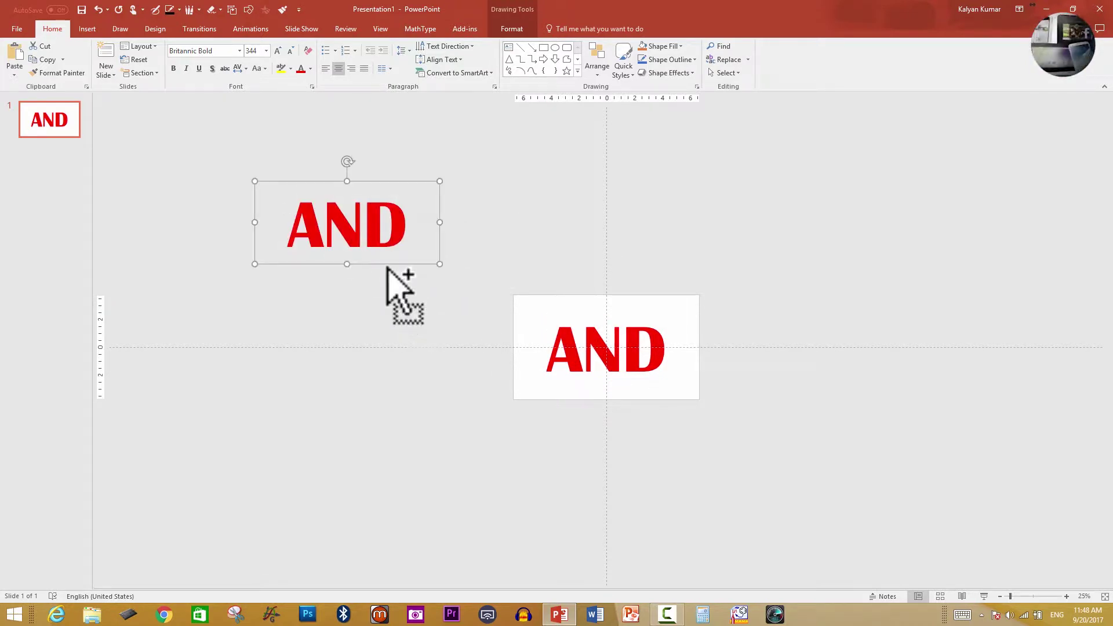
drag(393, 258, 644, 266)
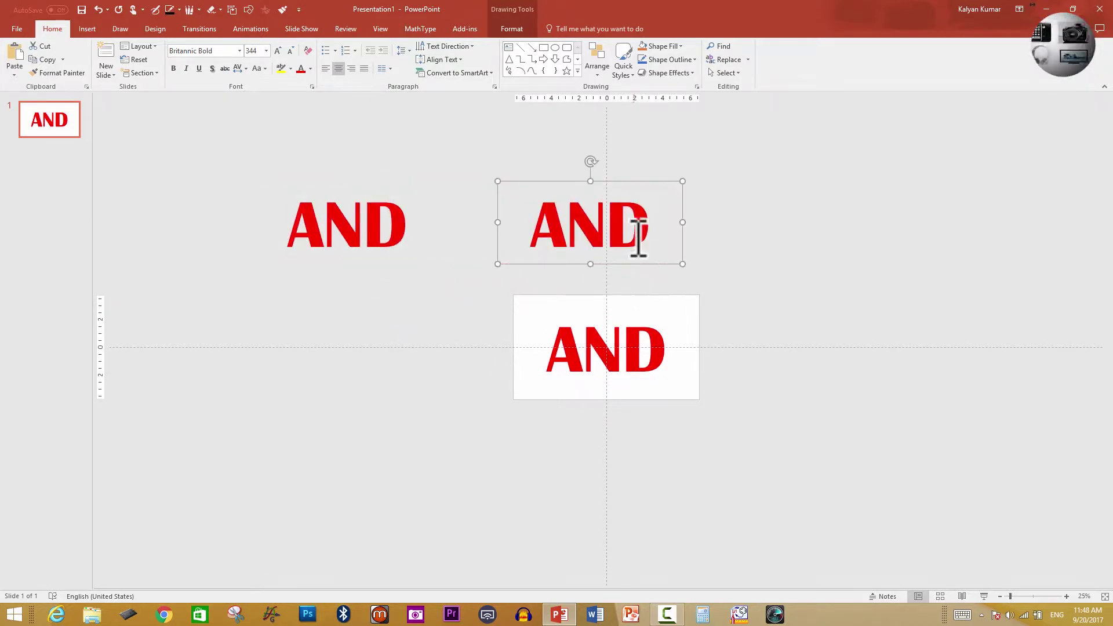
click(648, 360)
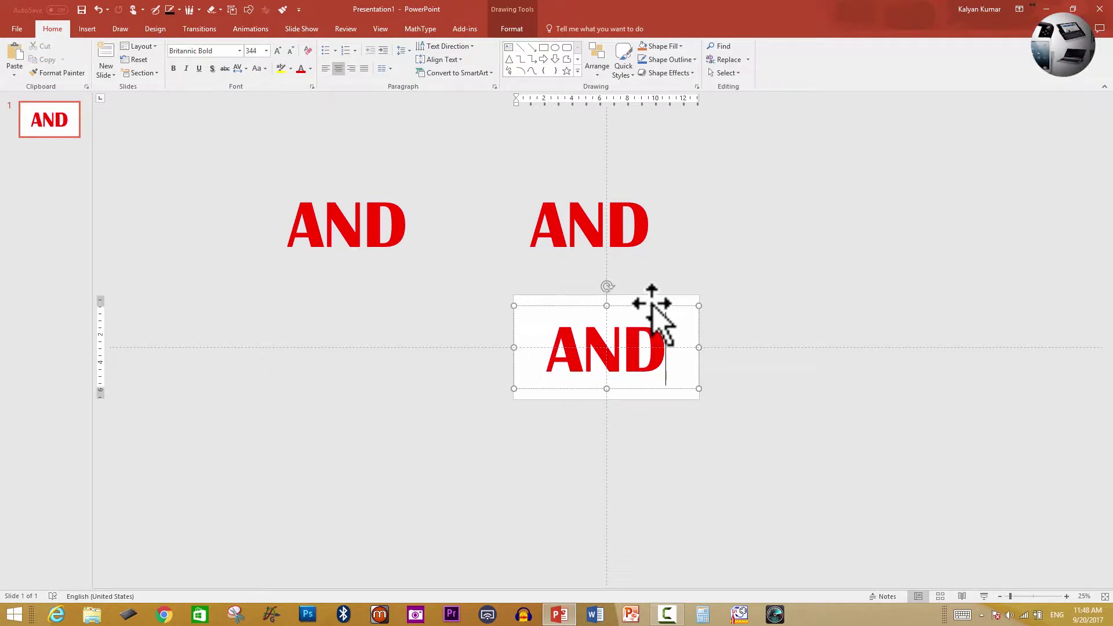
click(310, 68)
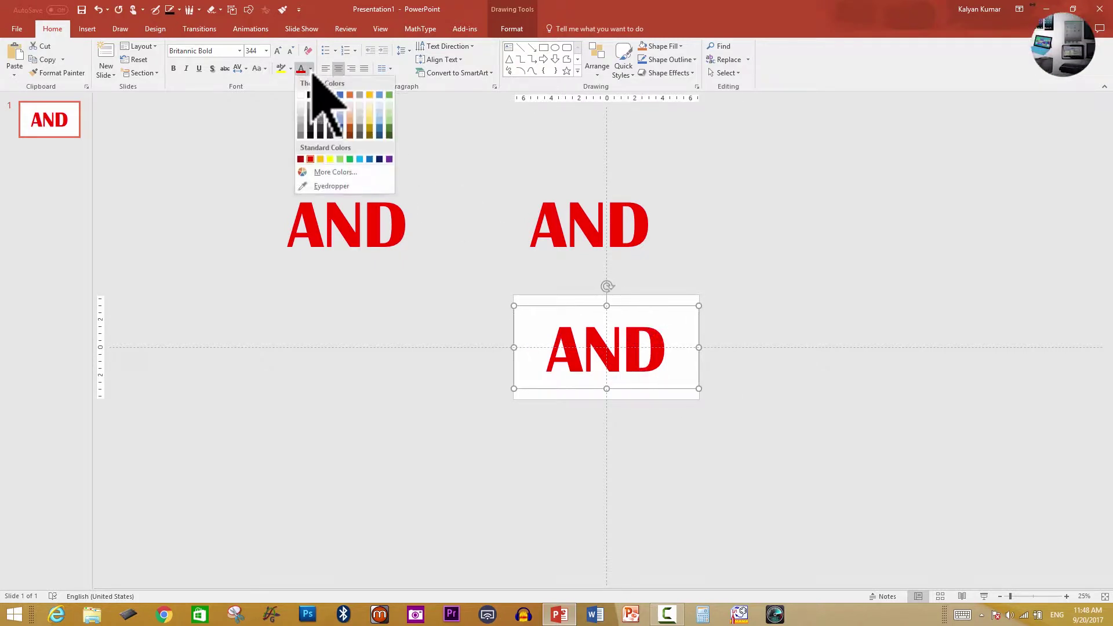
Turn the centred AND black and narrow the upper copy's box to a red A
click(310, 95)
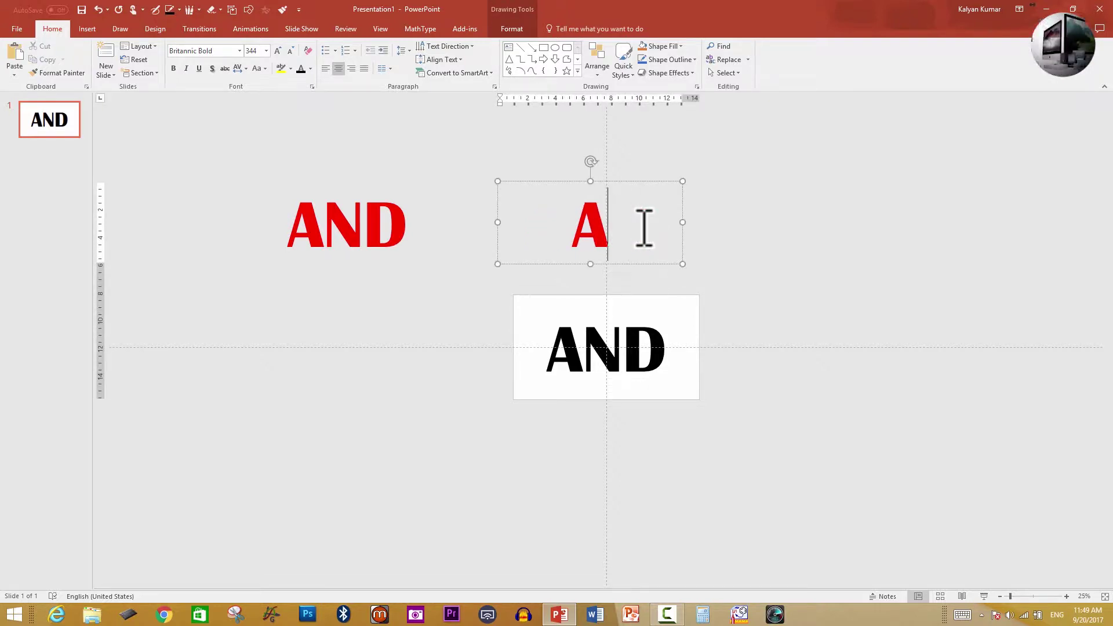
drag(682, 222, 541, 218)
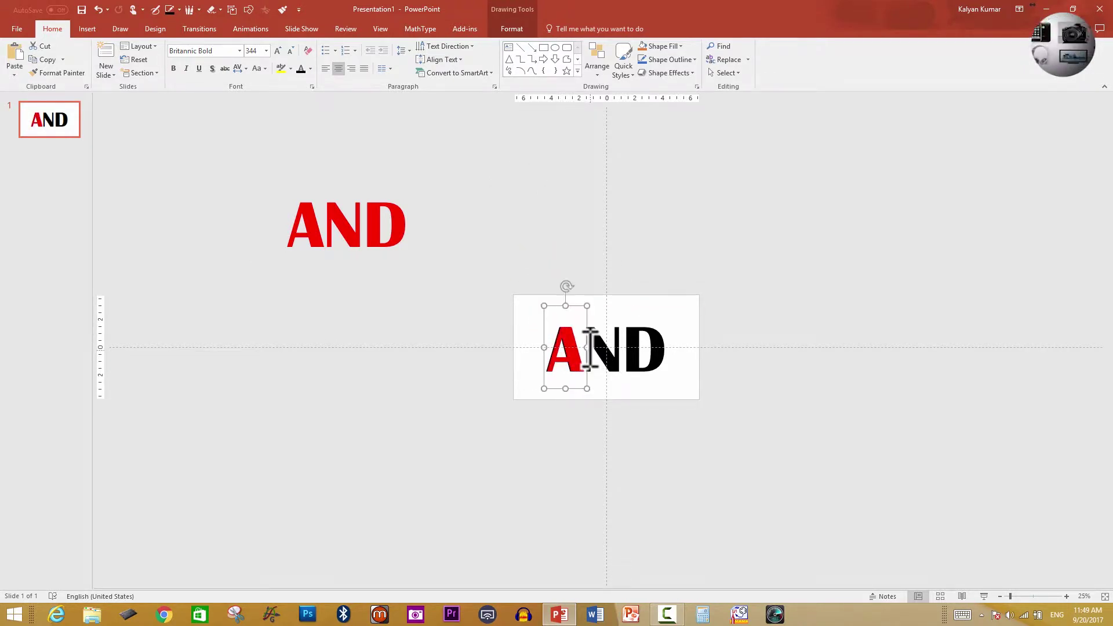
Drag the red A onto the black A and nudge it left until it lines up exactly
scroll(591, 348, up, 10)
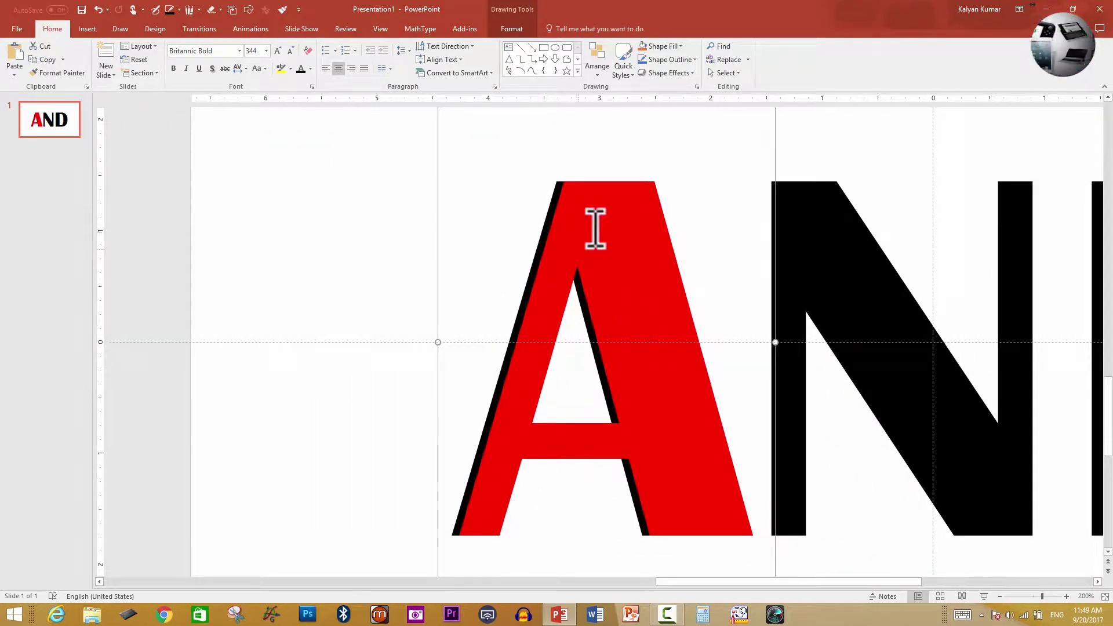
click(618, 207)
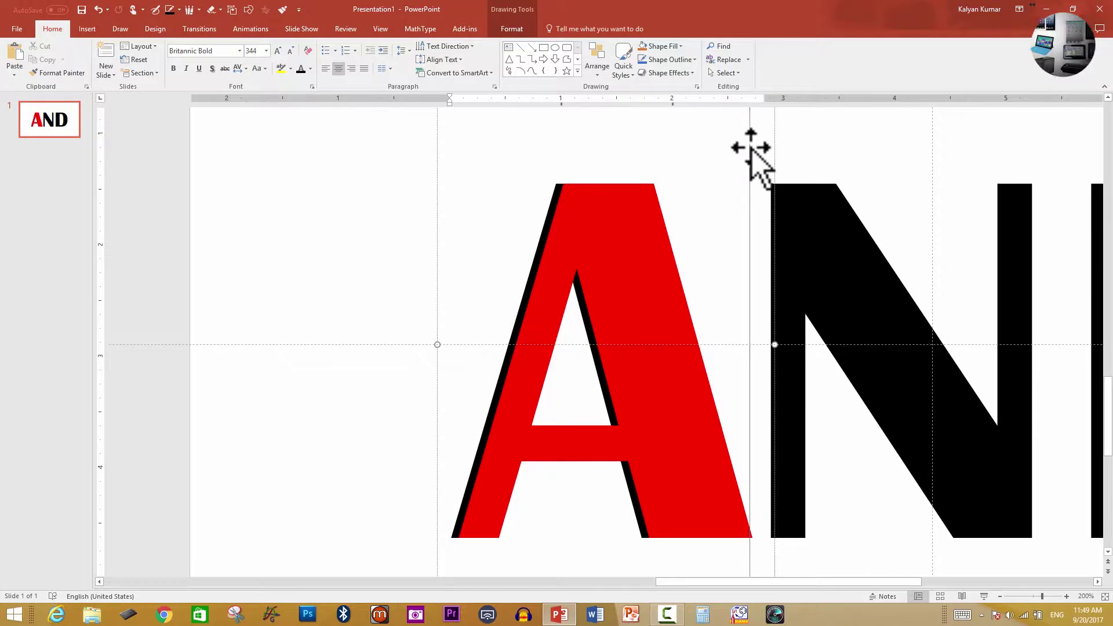
drag(751, 147, 751, 147)
key(ctrl+Left)
key(ctrl+Left)
key(ctrl+Left)
key(ctrl+Left)
key(ctrl+Left)
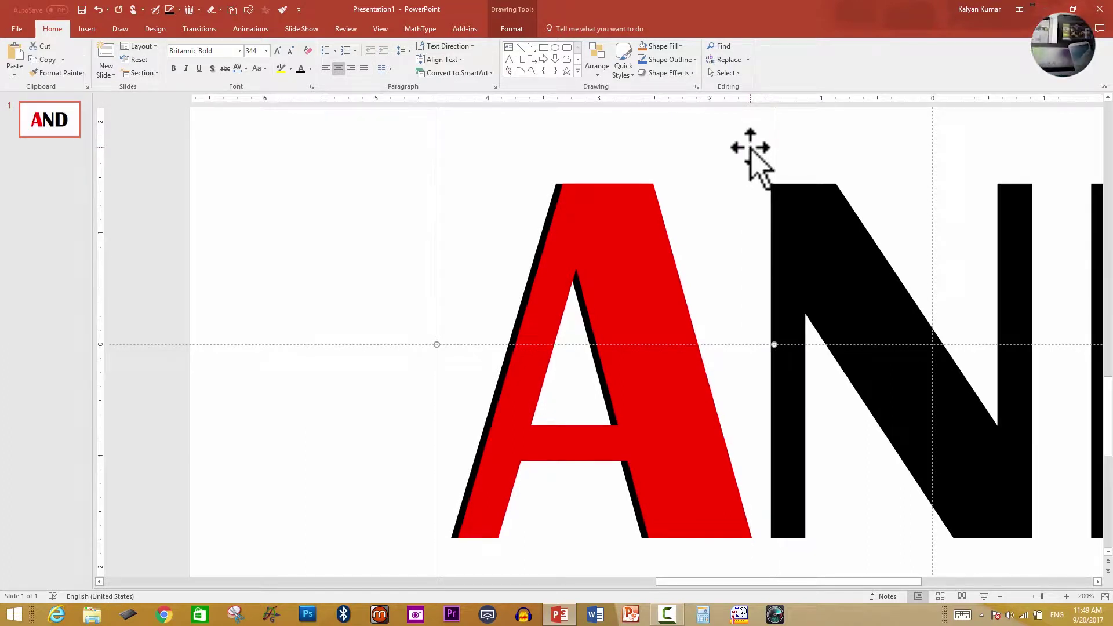
key(ctrl+Left)
key(ctrl+Left)
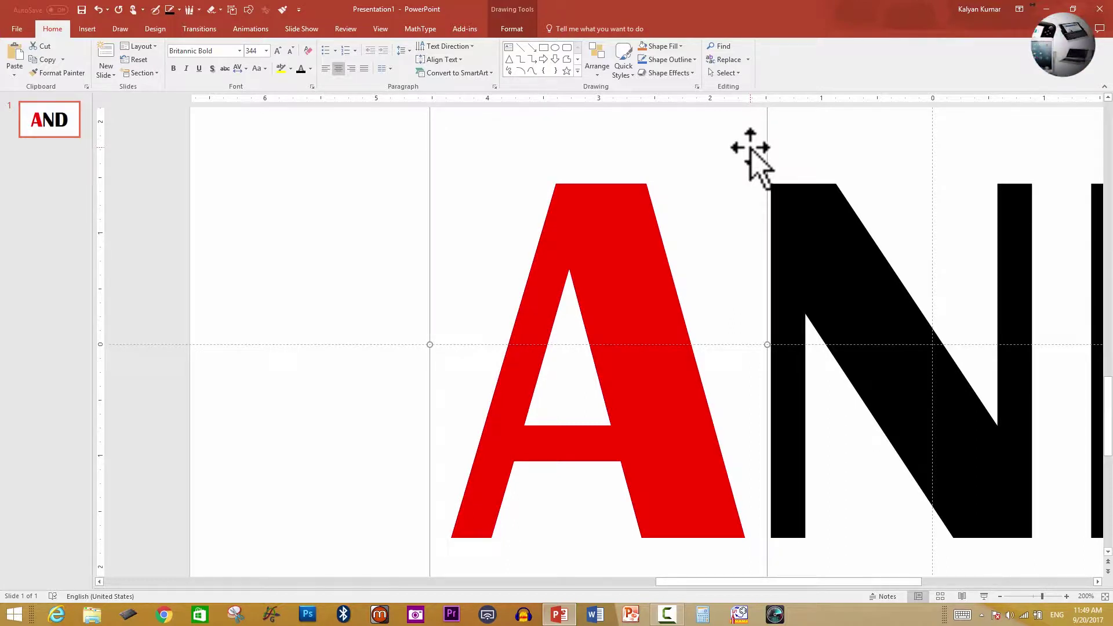
Select the red AND copy sitting off the slide
ctrl+scroll(730, 153, down, 15)
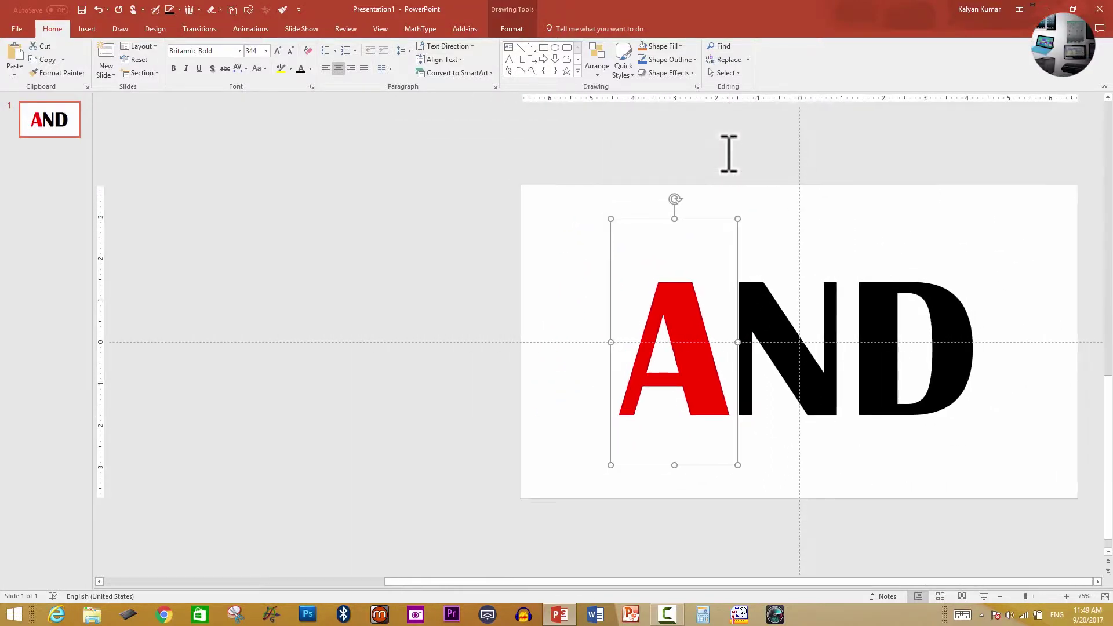
ctrl+scroll(730, 153, down, 2)
click(306, 217)
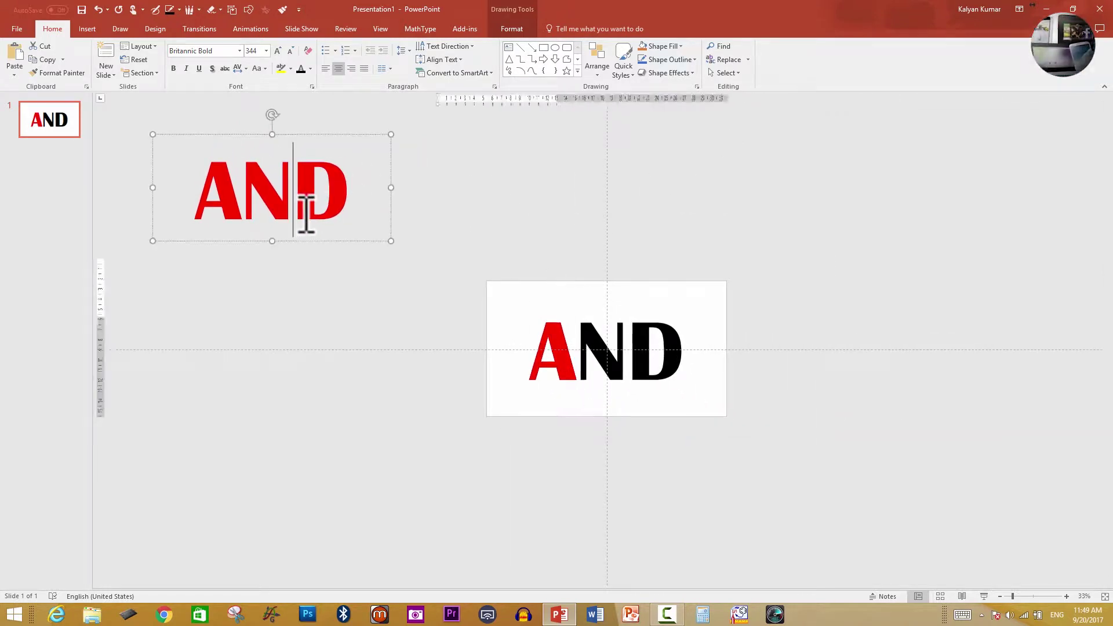
Copy the red AND to the top centre and delete its A and D, leaving only N
ctrl+drag(309, 244, 619, 253)
click(543, 194)
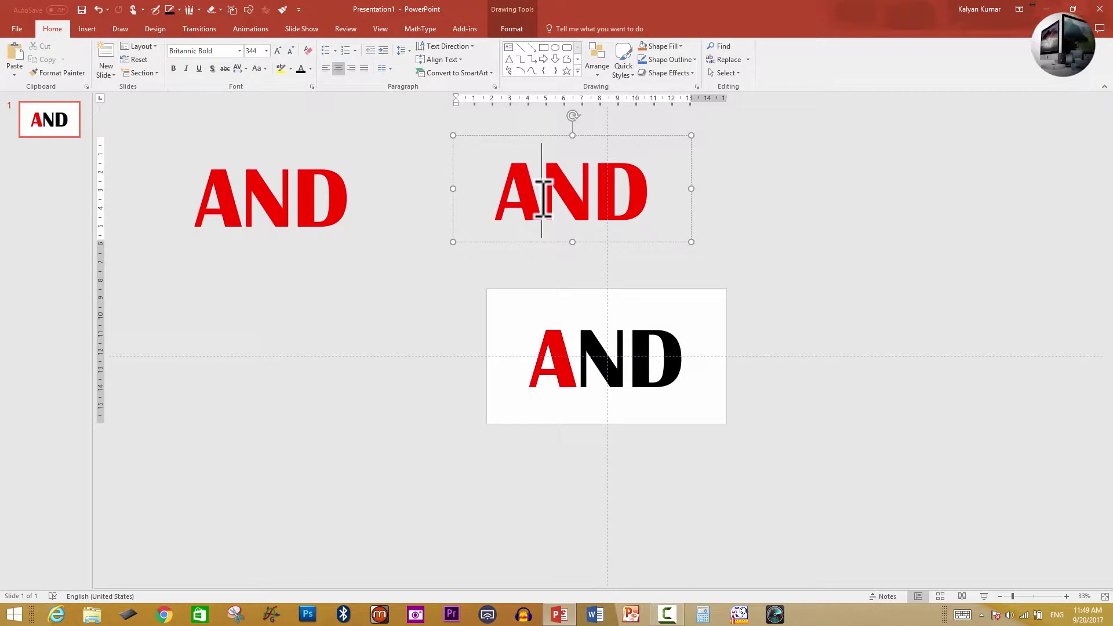
key(BackSpace)
click(623, 200)
key(BackSpace)
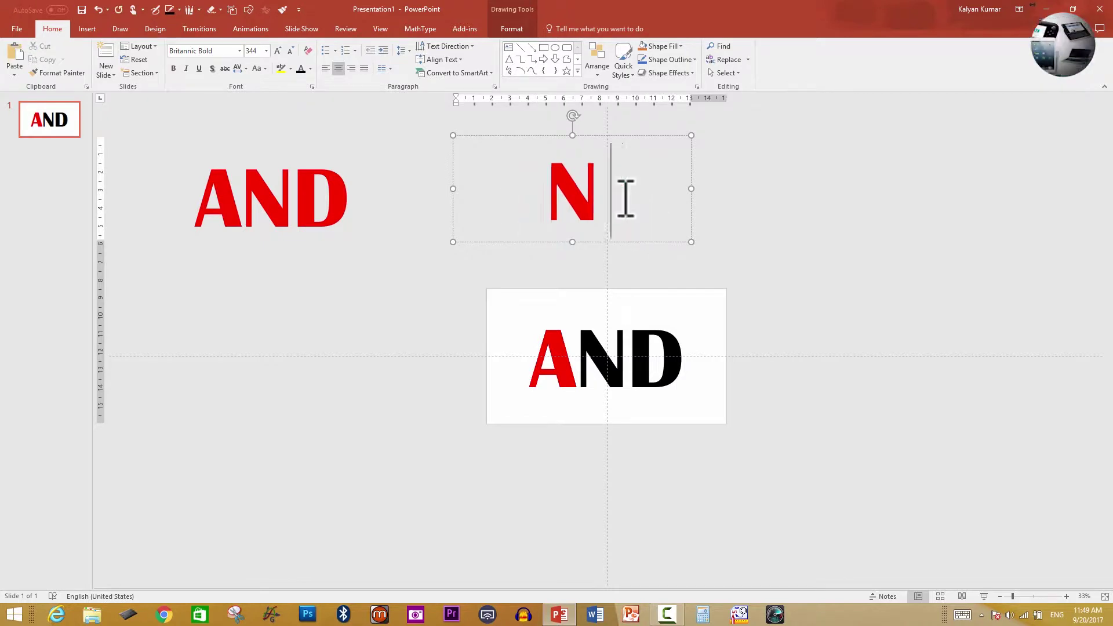
Narrow the N text box to the letter and nudge it onto the black N
drag(690, 188, 634, 371)
scroll(638, 389, up, 5)
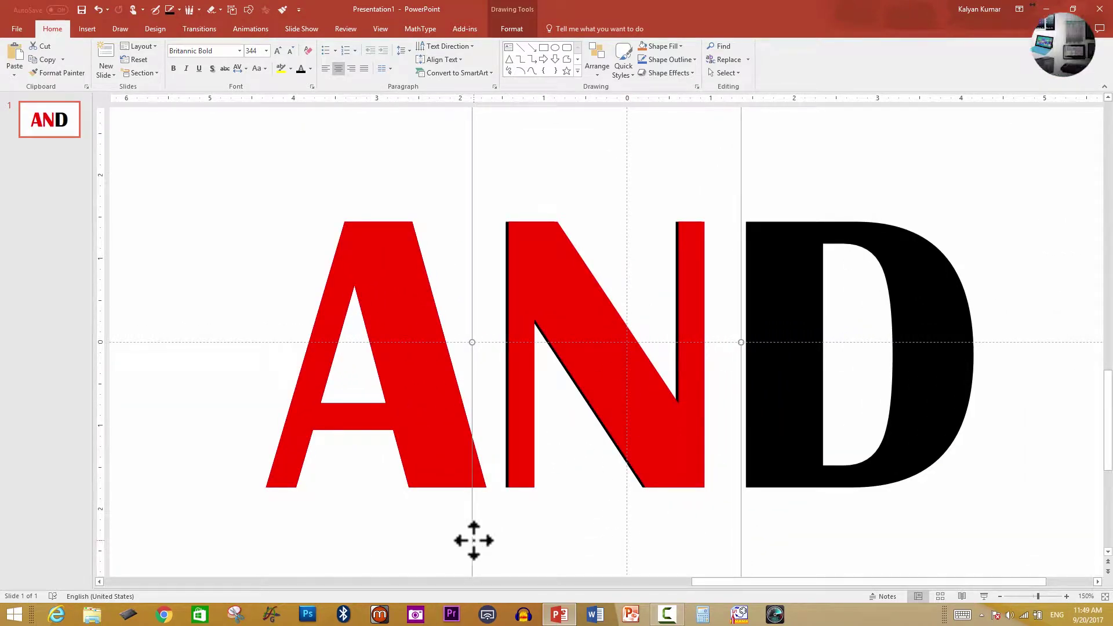
key(ctrl+Left)
key(ctrl+Left)
key(ctrl+Left)
key(ctrl+Left)
key(ctrl+Left)
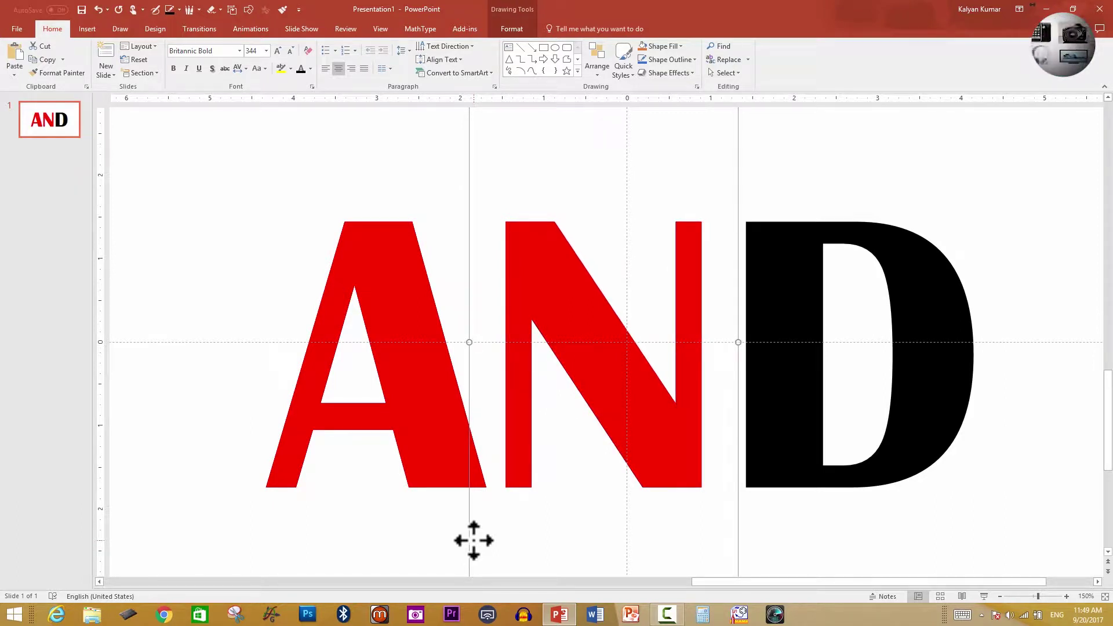
scroll(474, 541, down, 5)
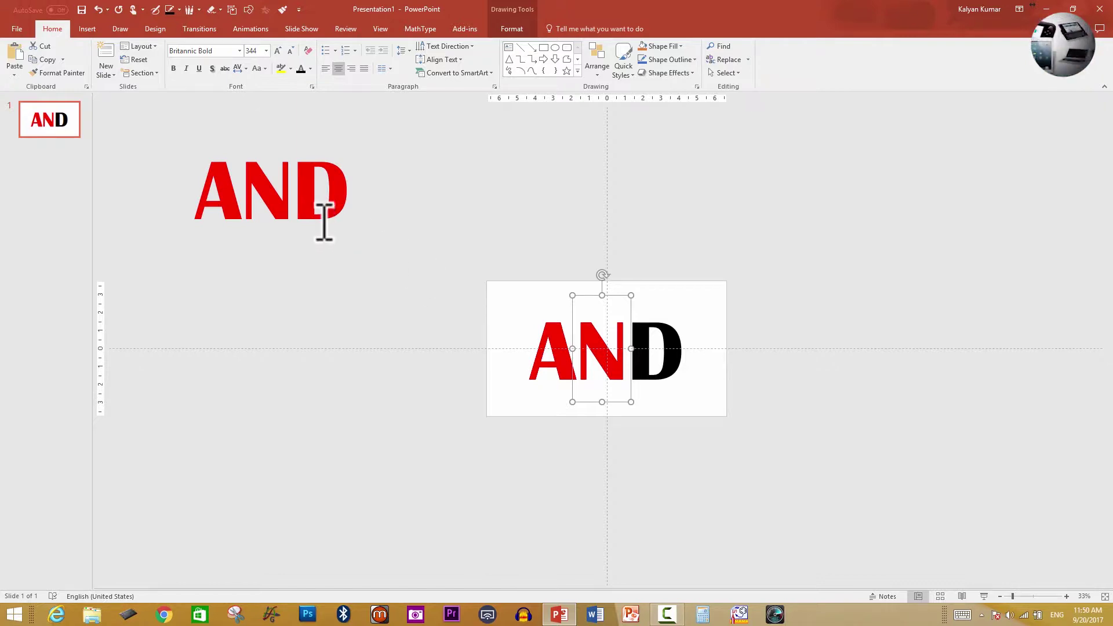
Delete AN from the large AND box, leaving D, and narrow the box to fit it
click(289, 212)
key(shift+Right)
key(Left)
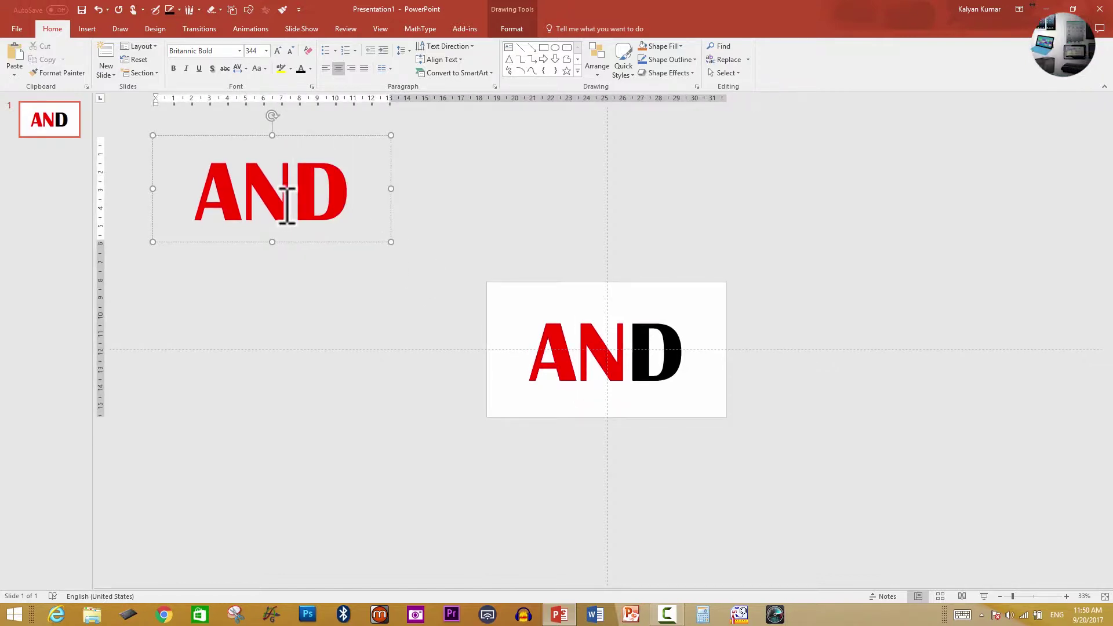
key(BackSpace)
key(BackSpace)
click(391, 192)
drag(389, 189, 695, 382)
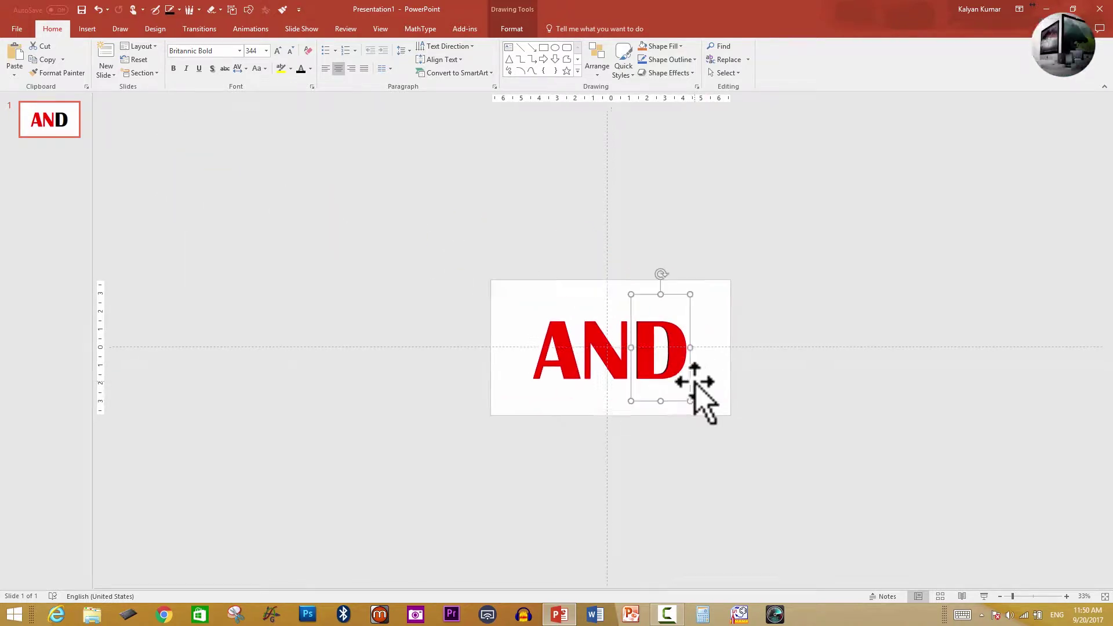
Undo recent nudges until the red D lines up over the black D
ctrl+scroll(696, 382, up, 10)
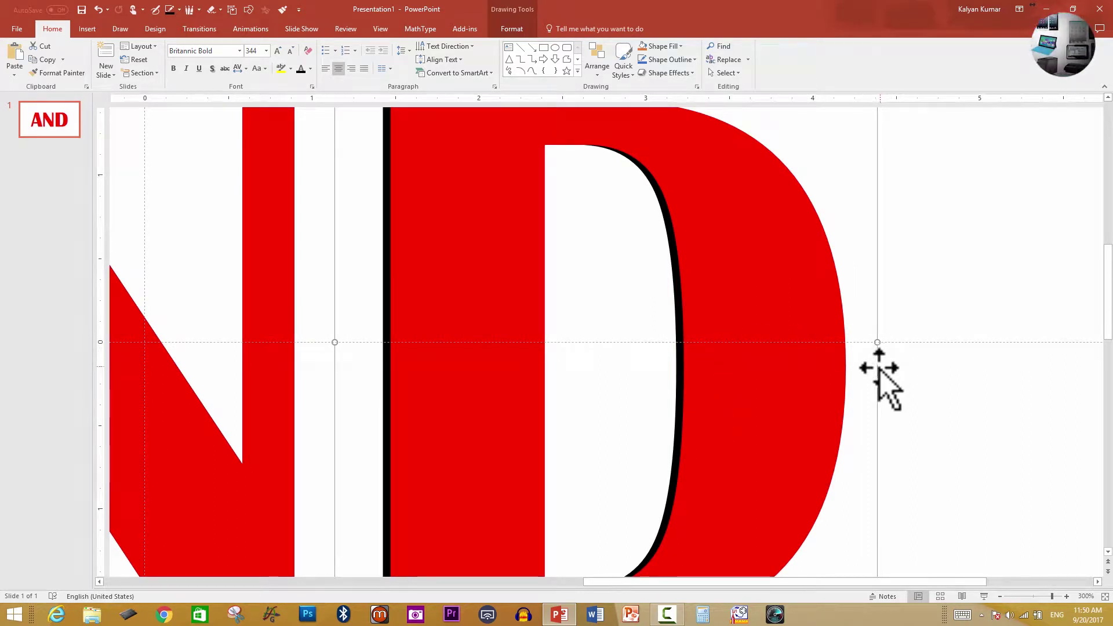
key(ctrl+z)
key(ctrl+z)
key(ctrl+z)
key(ctrl+z)
key(ctrl+z)
key(ctrl+z)
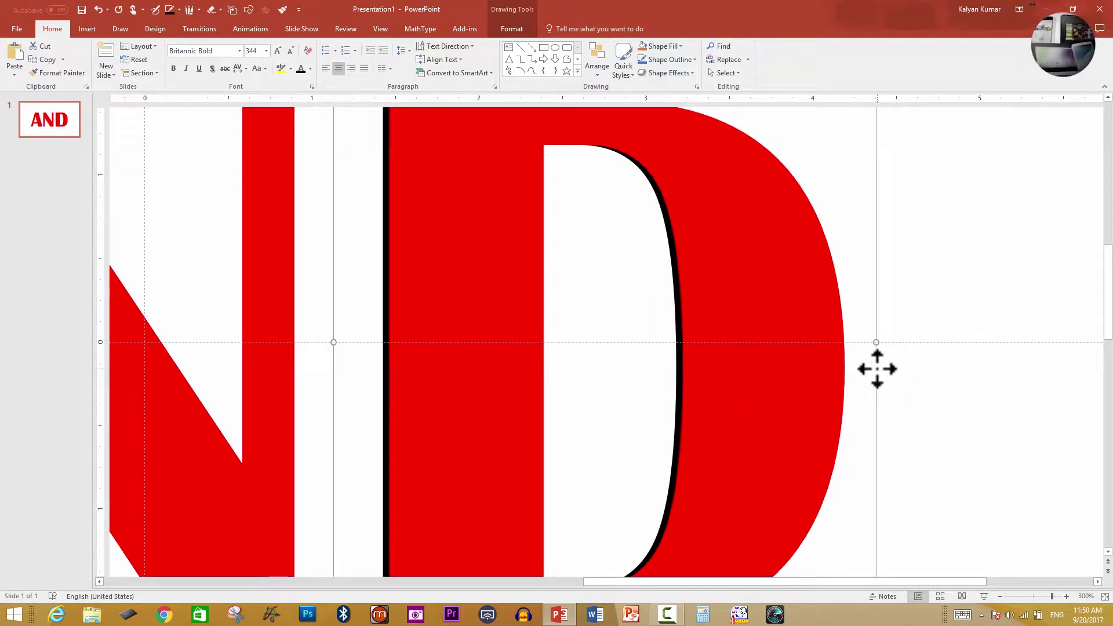
key(ctrl+z)
key(ctrl+z)
key(ctrl+z)
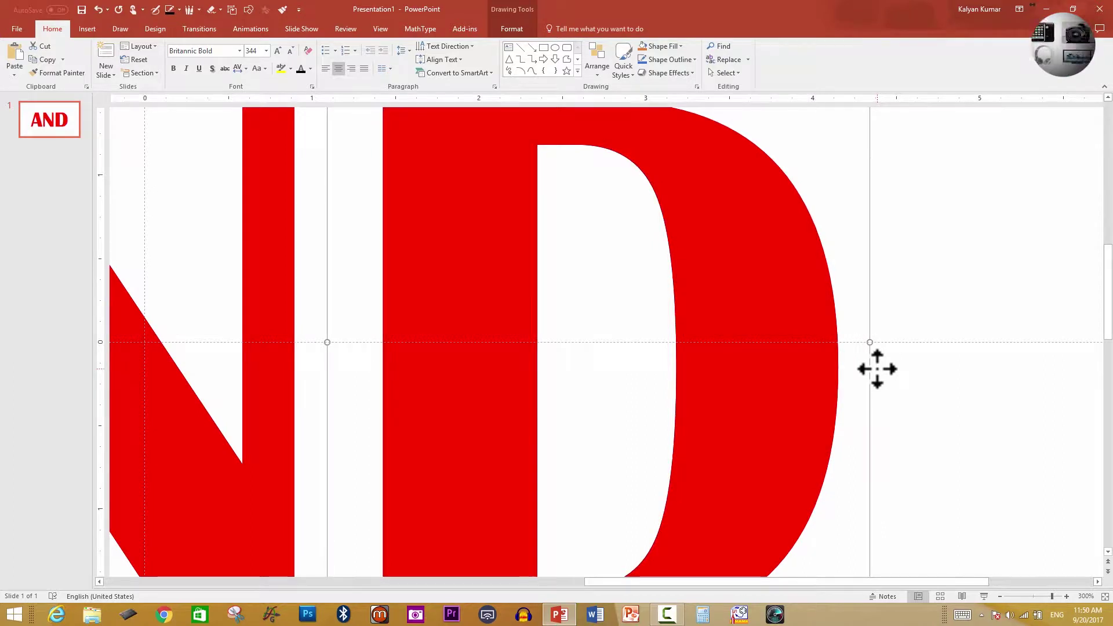
ctrl+scroll(867, 373, down, 10)
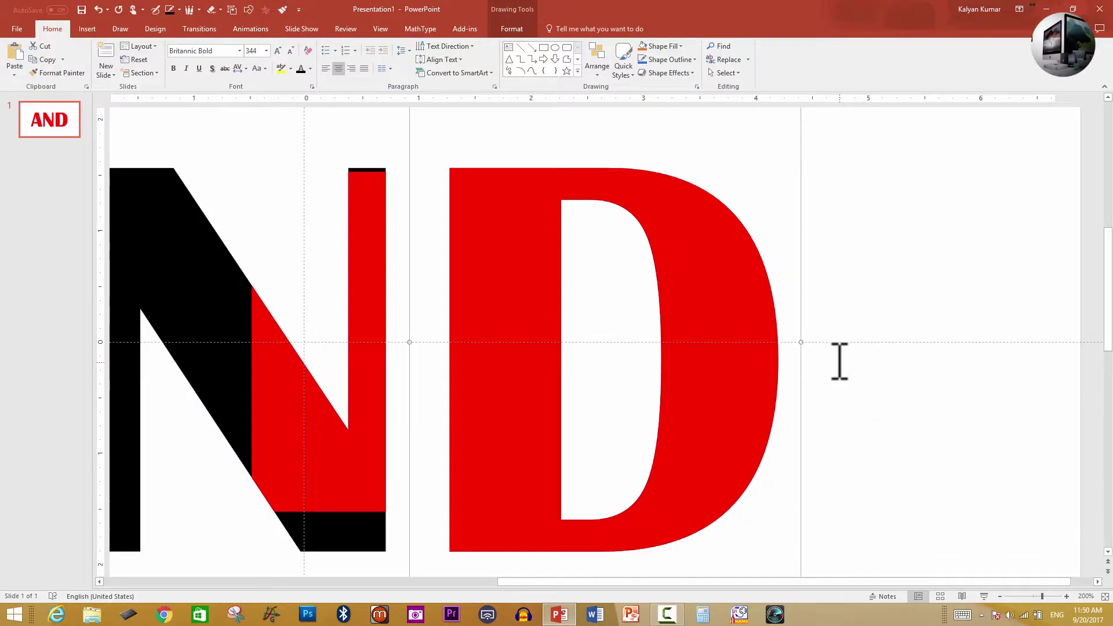
ctrl+scroll(840, 363, down, 3)
Try moving the large AND box, cancel the move, and click into the A box
click(816, 409)
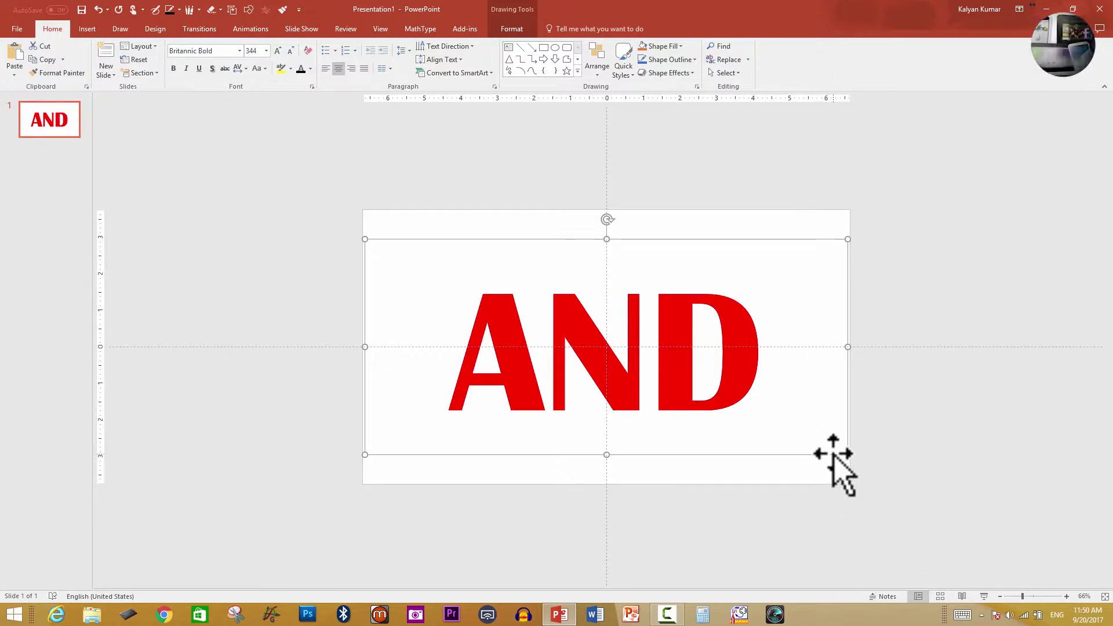
drag(830, 455, 422, 402)
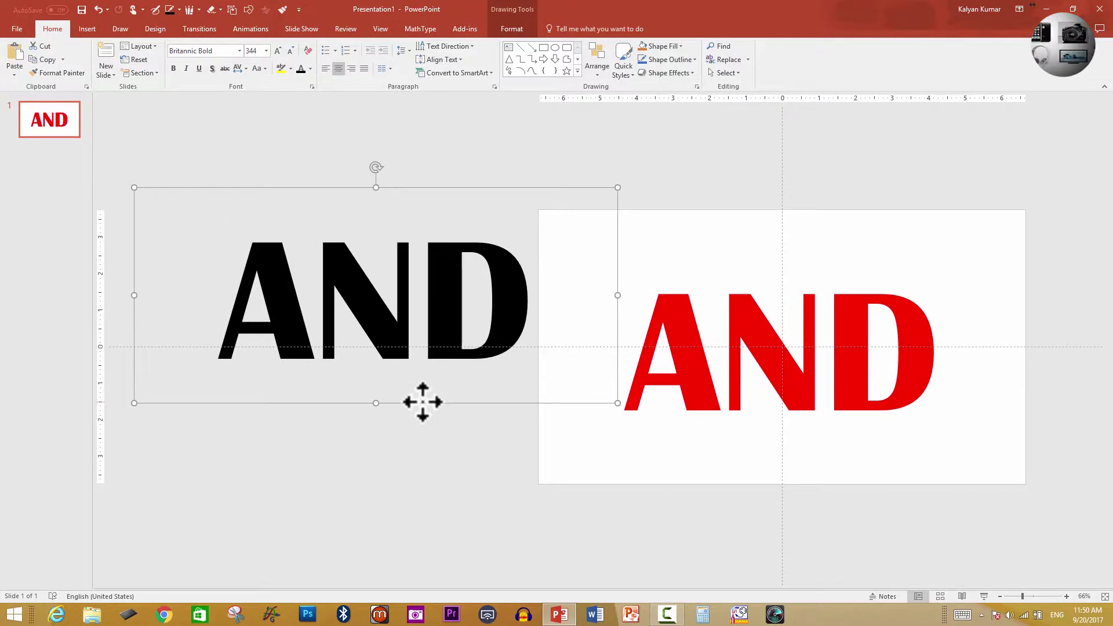
key(Escape)
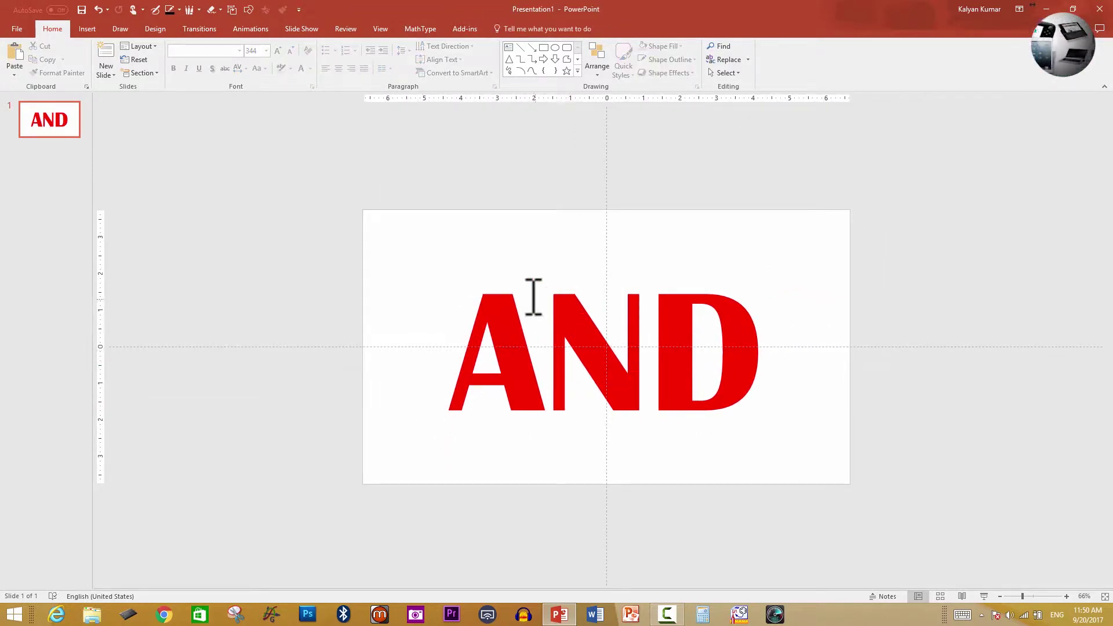
click(505, 355)
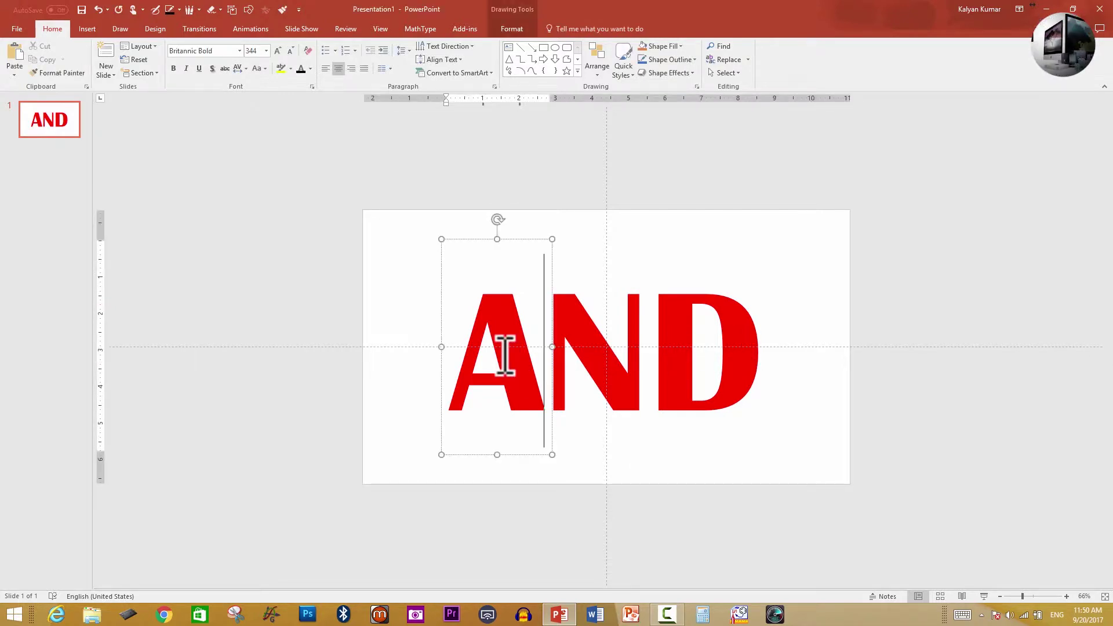
Add a Custom Path animation to the red A, drawn to the top-left off the slide
click(551, 267)
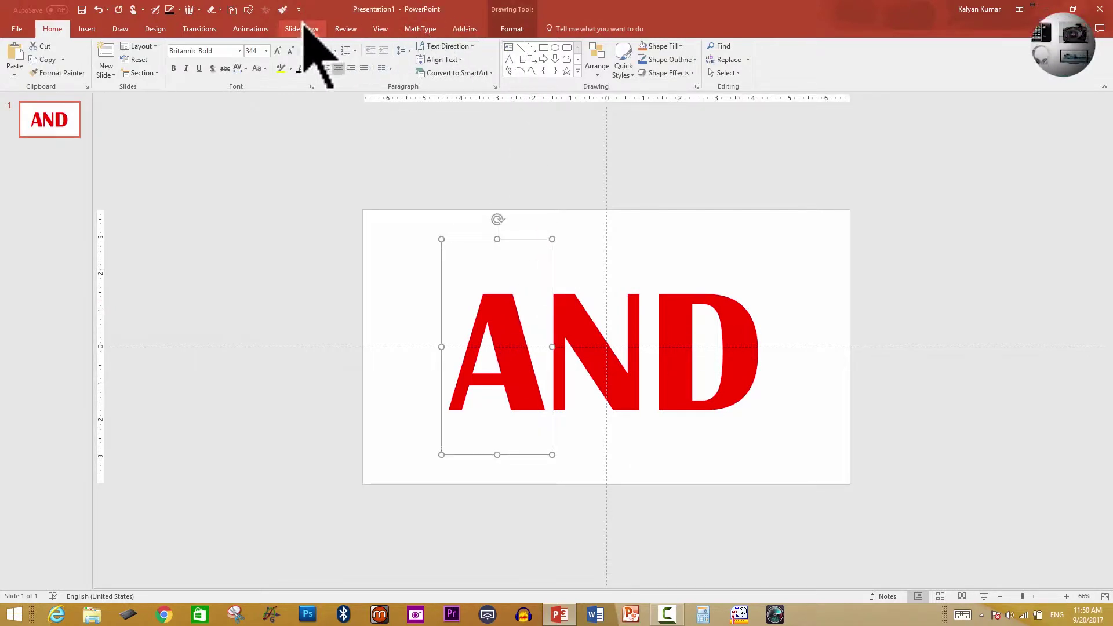
click(259, 29)
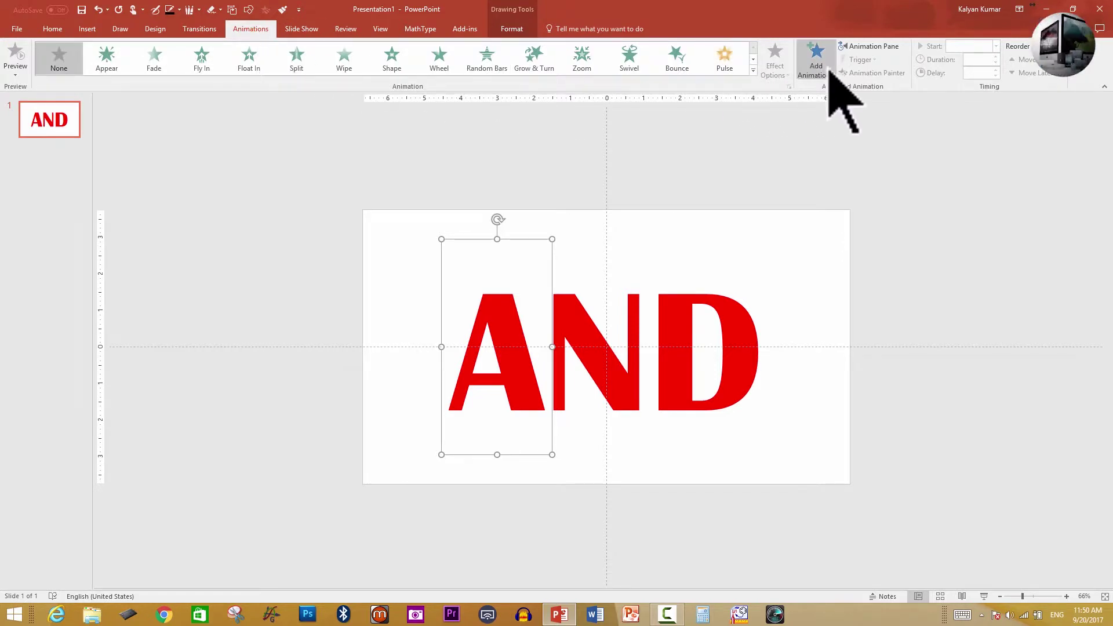
click(816, 64)
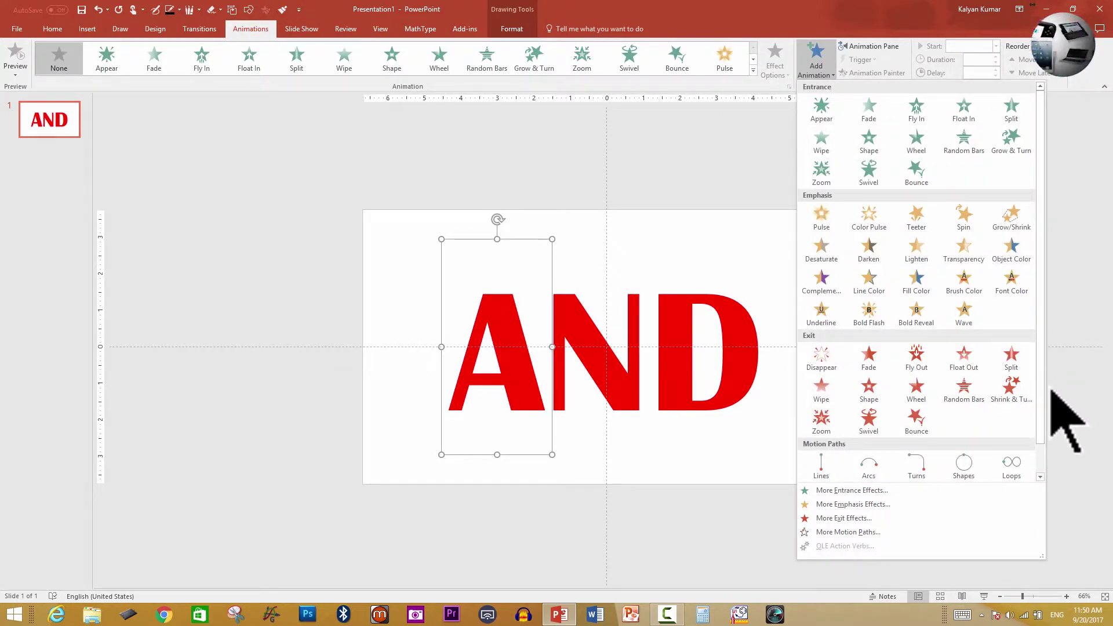
scroll(1044, 406, down, 1)
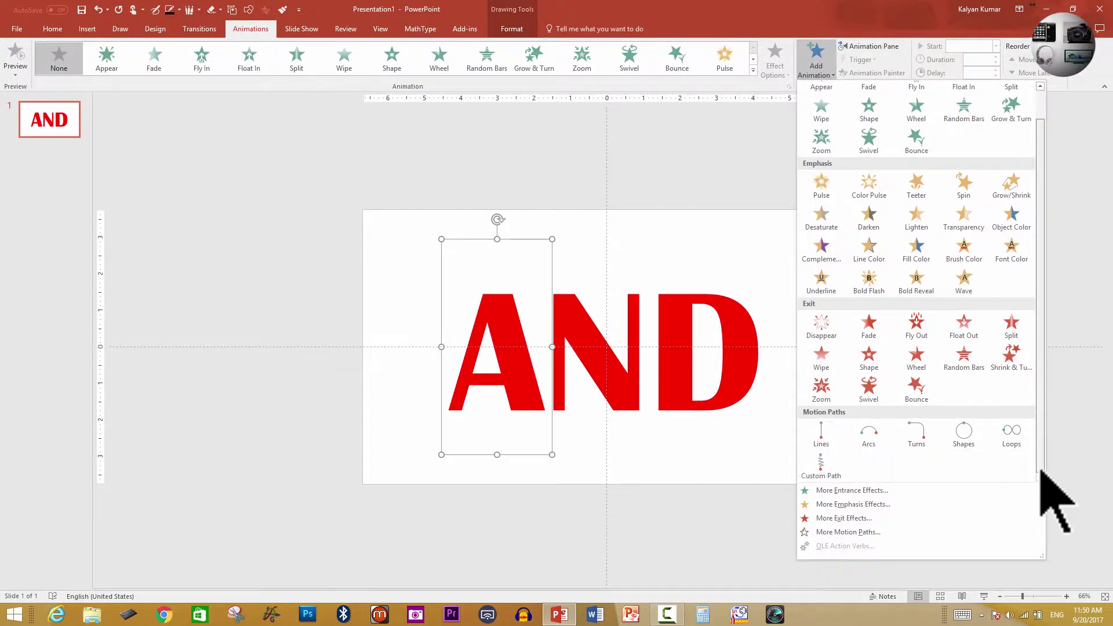
click(821, 464)
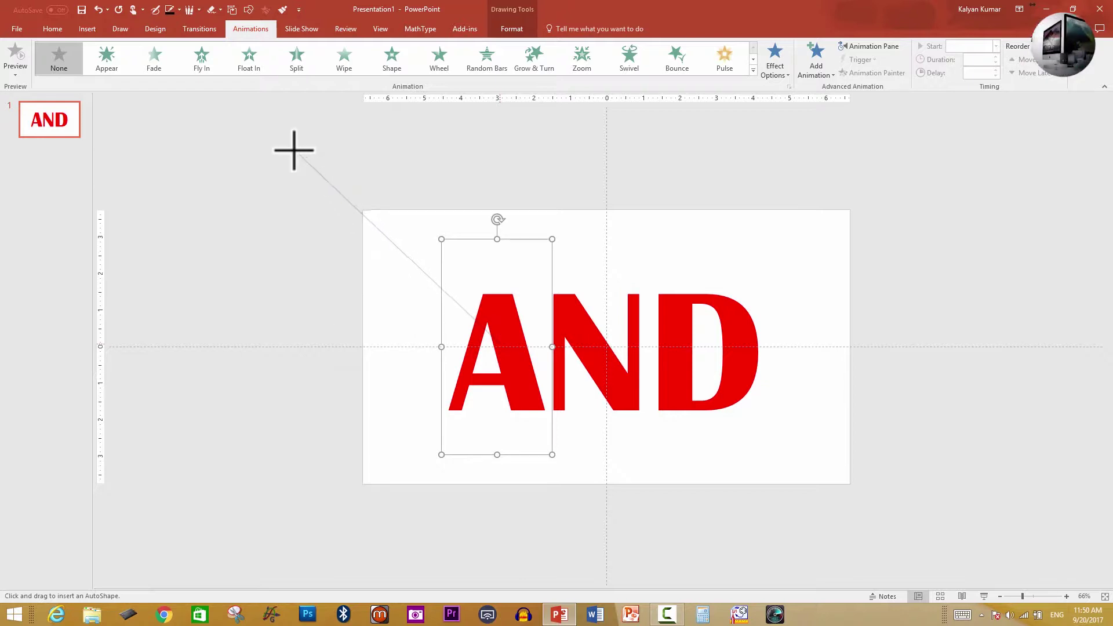
double_click(275, 123)
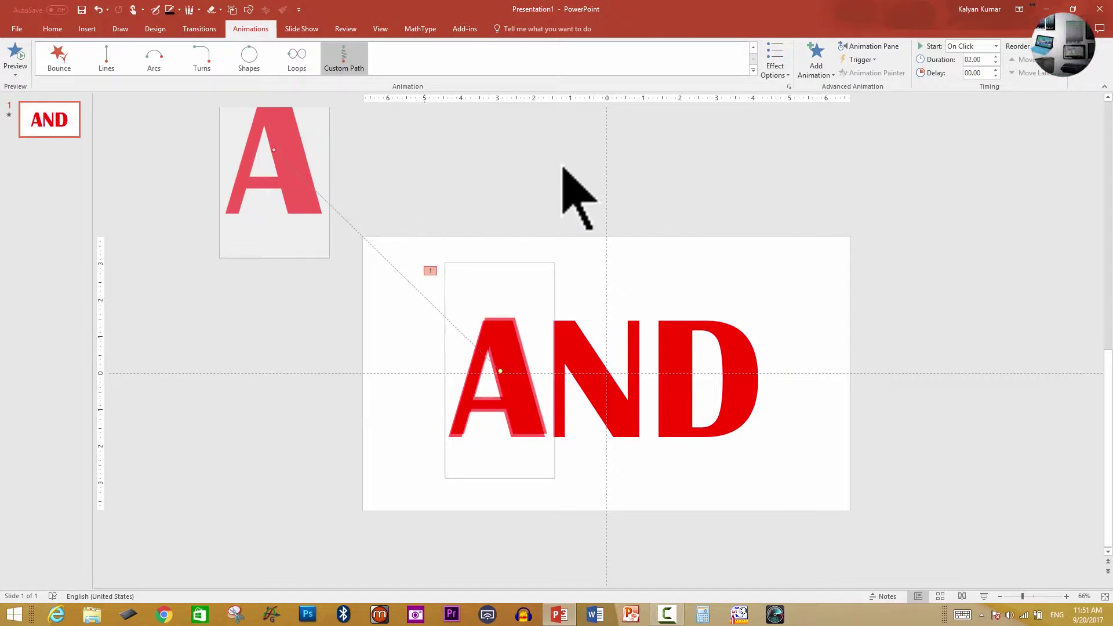
In the Animation Pane's Effect Options for the A's path, leave Path set to Unlocked
click(874, 47)
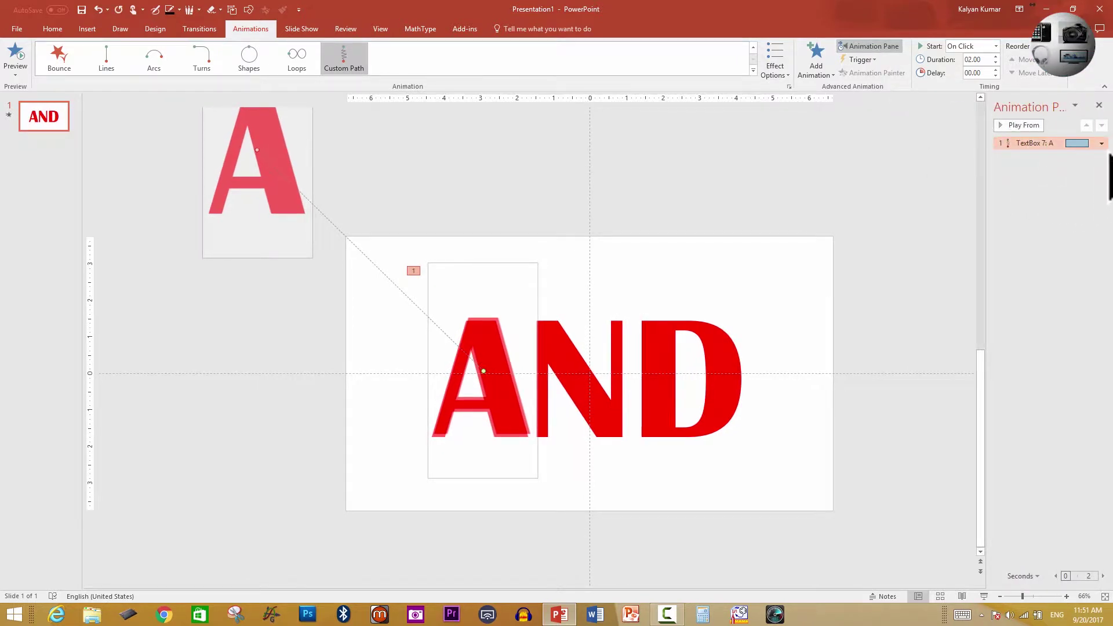
click(1101, 143)
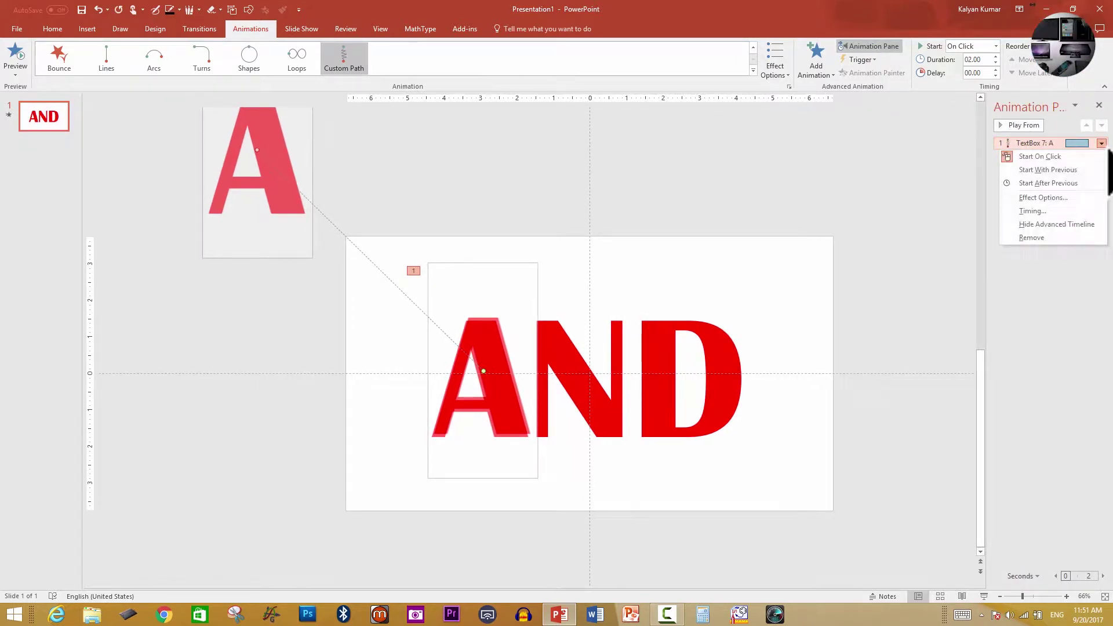
click(1070, 198)
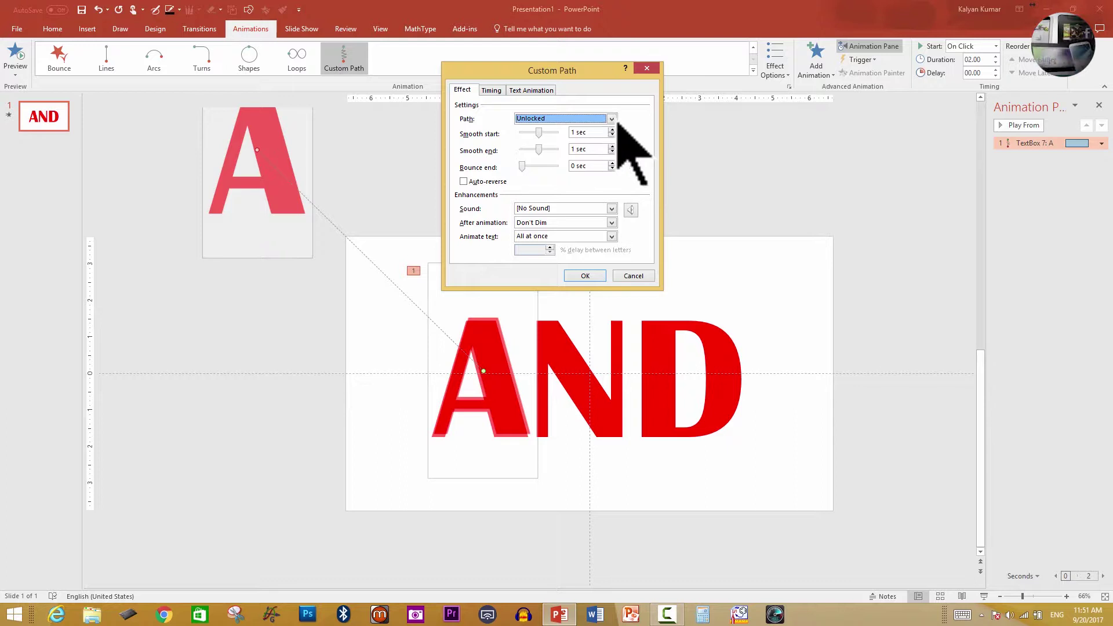
click(612, 119)
click(568, 136)
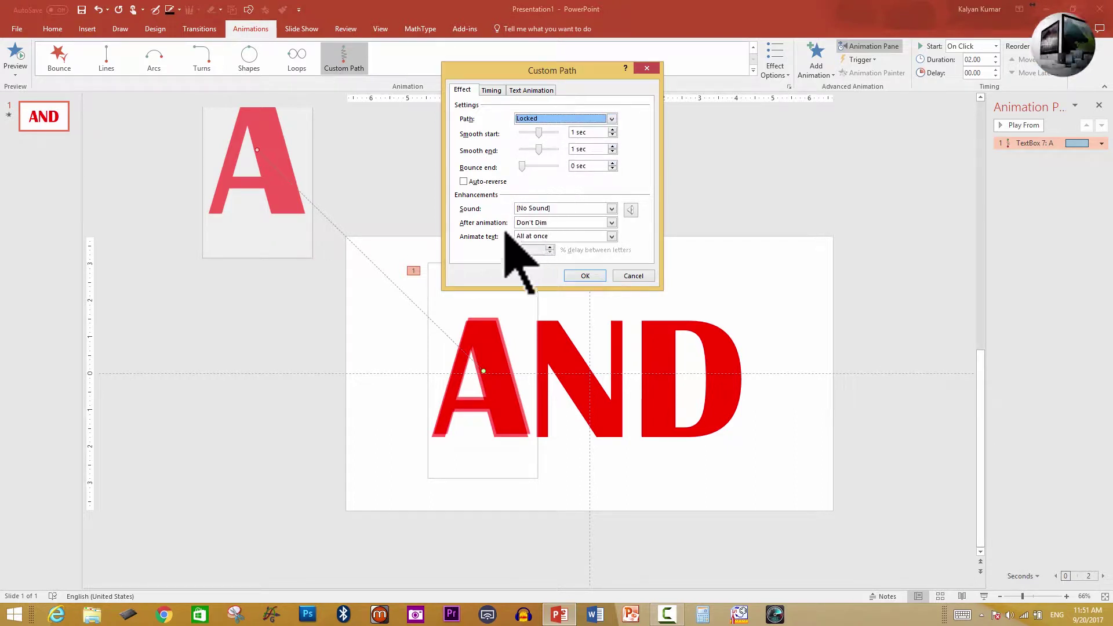
click(610, 119)
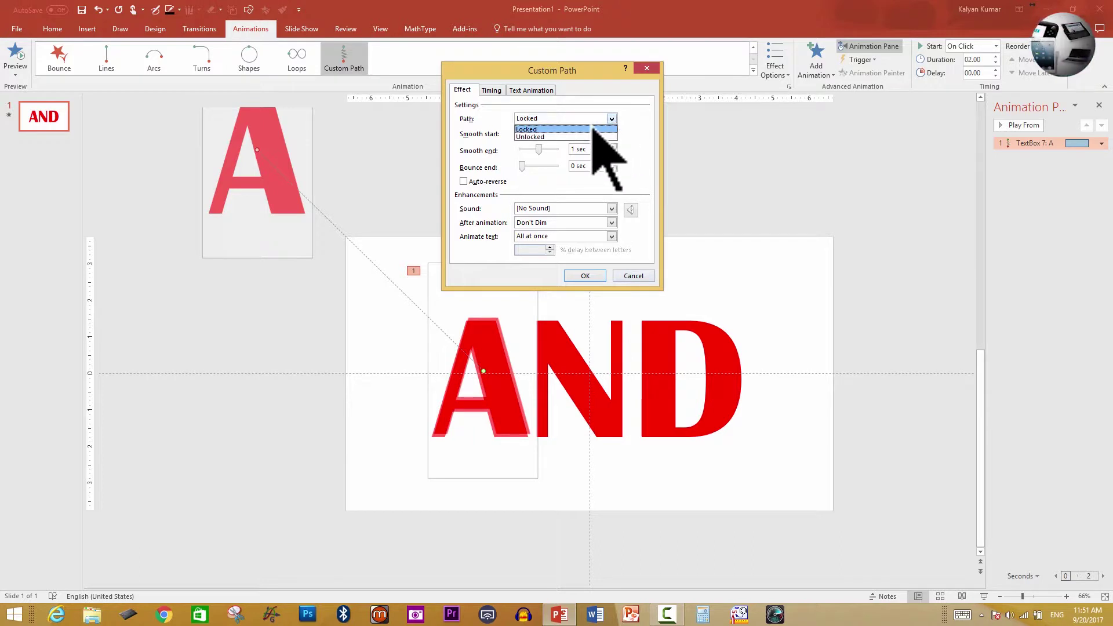
click(601, 121)
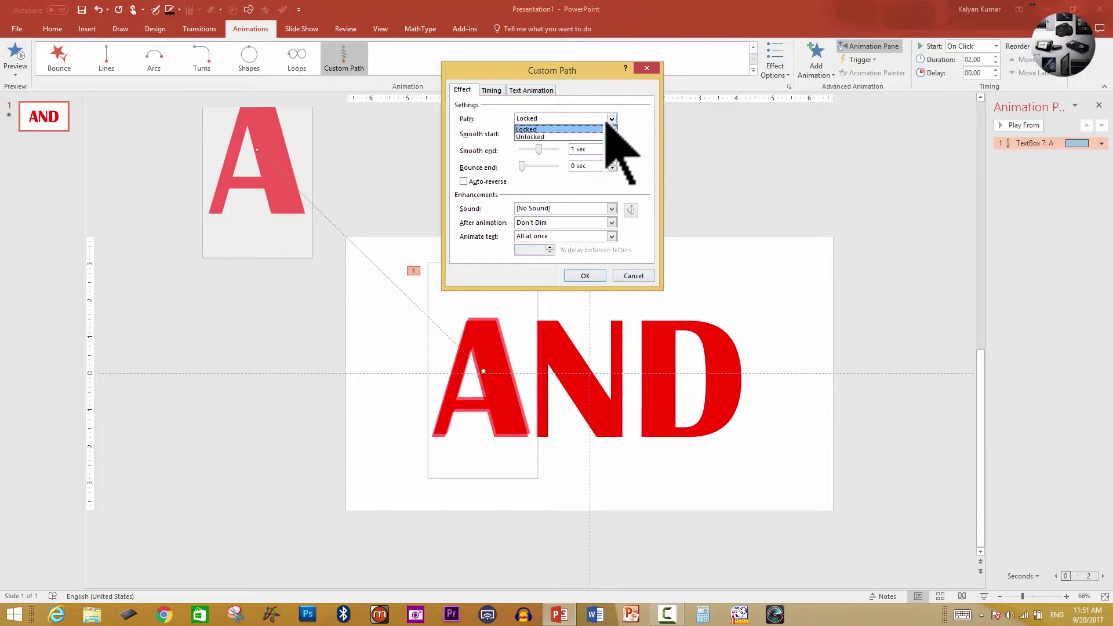
click(571, 129)
click(601, 279)
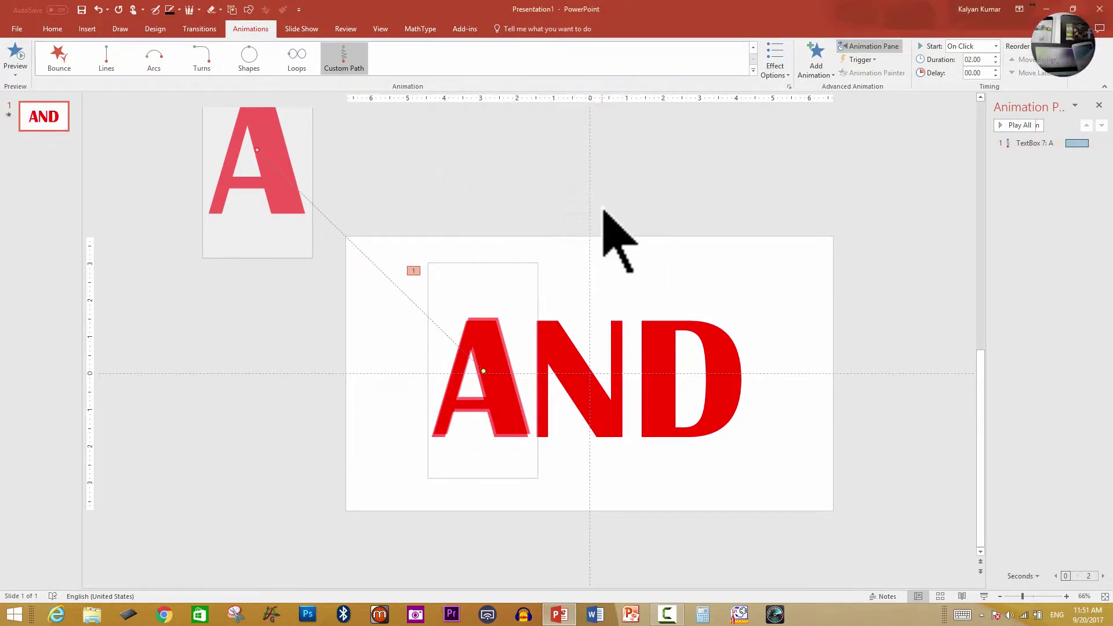
After undoing a test drag of the A, set its motion path to Locked
click(451, 423)
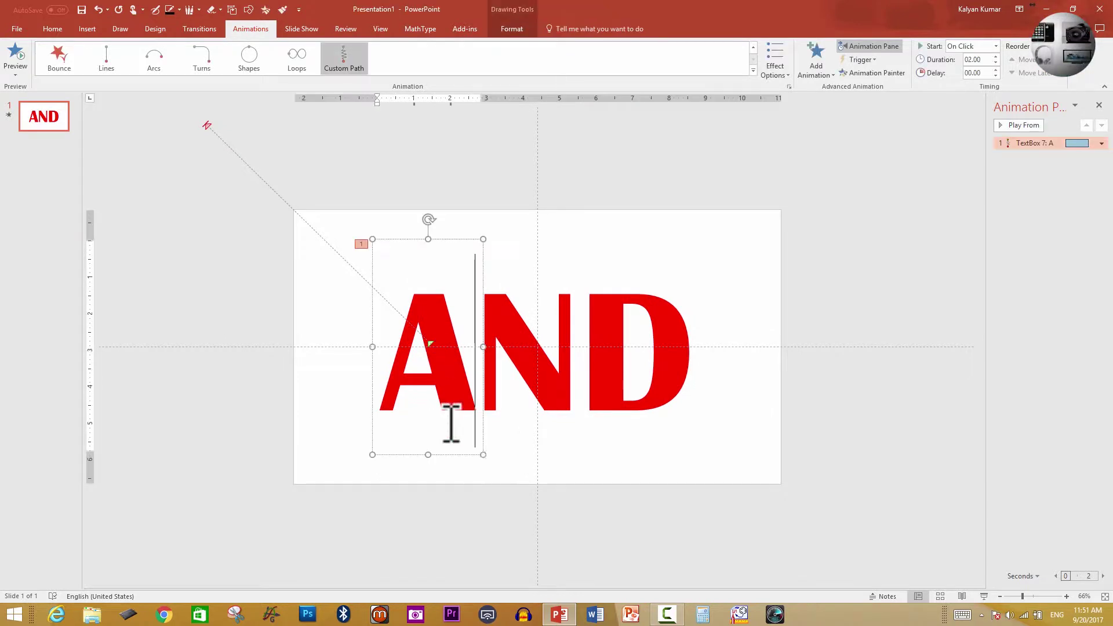
drag(450, 447, 241, 377)
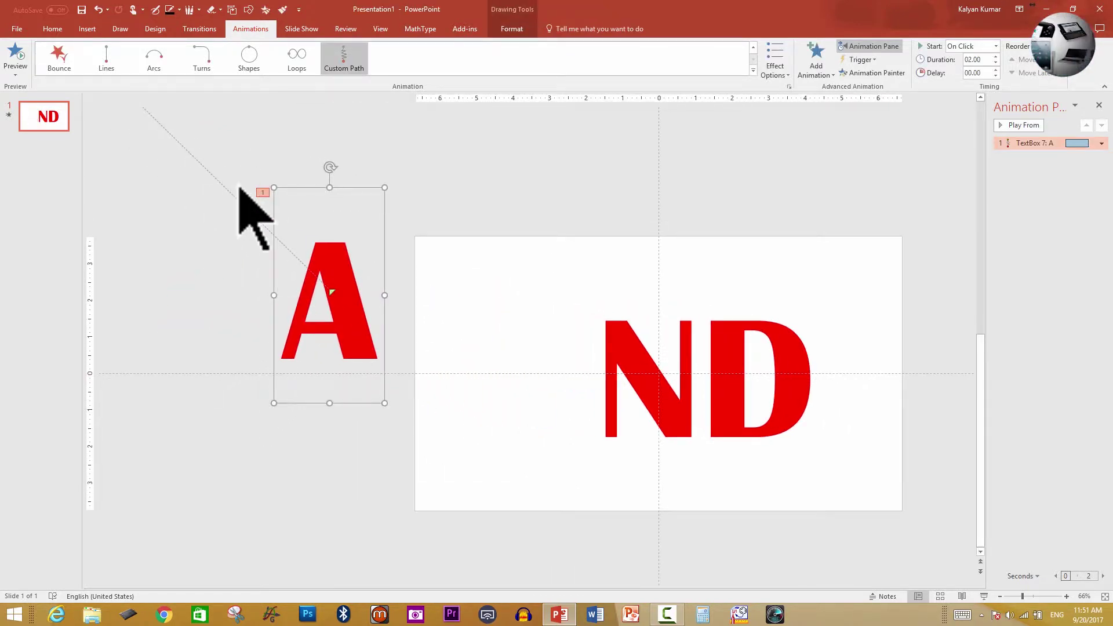
key(ctrl+z)
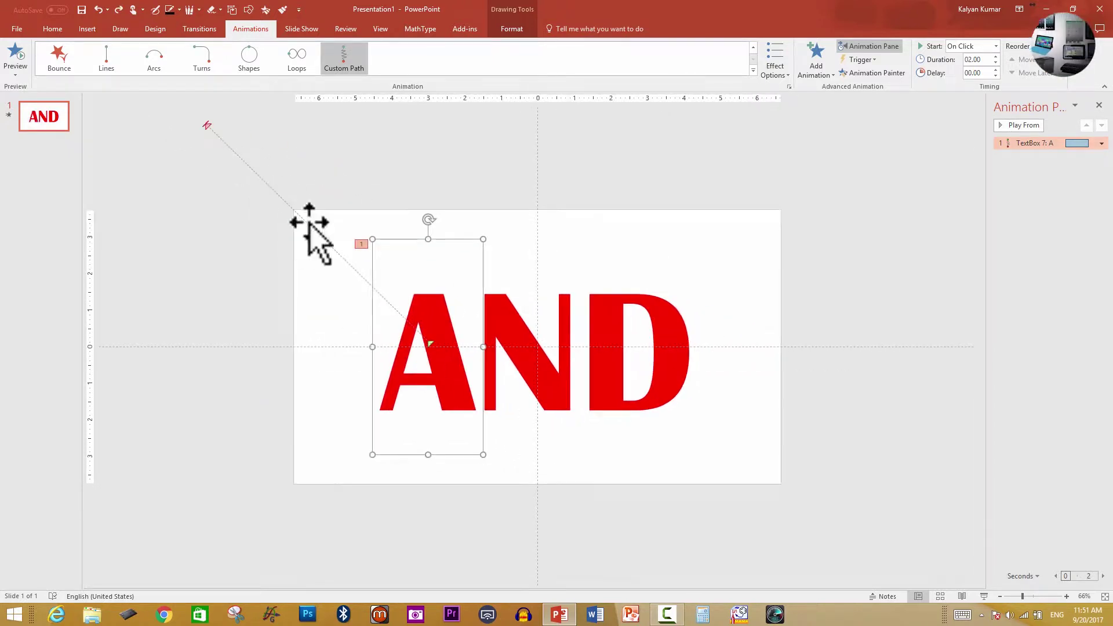
click(1102, 143)
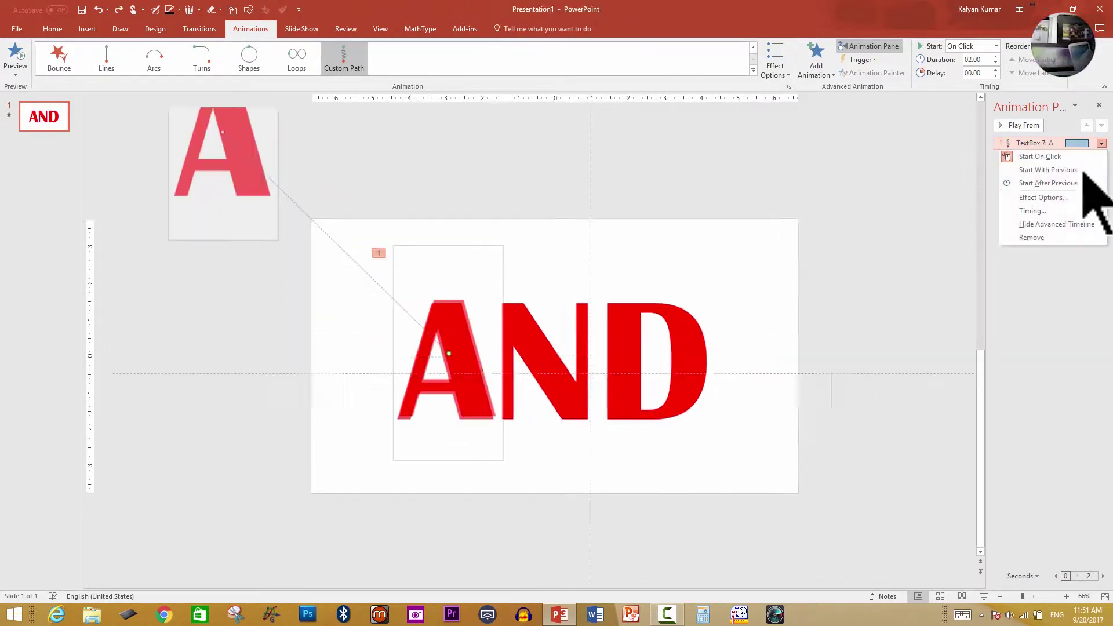
click(1044, 198)
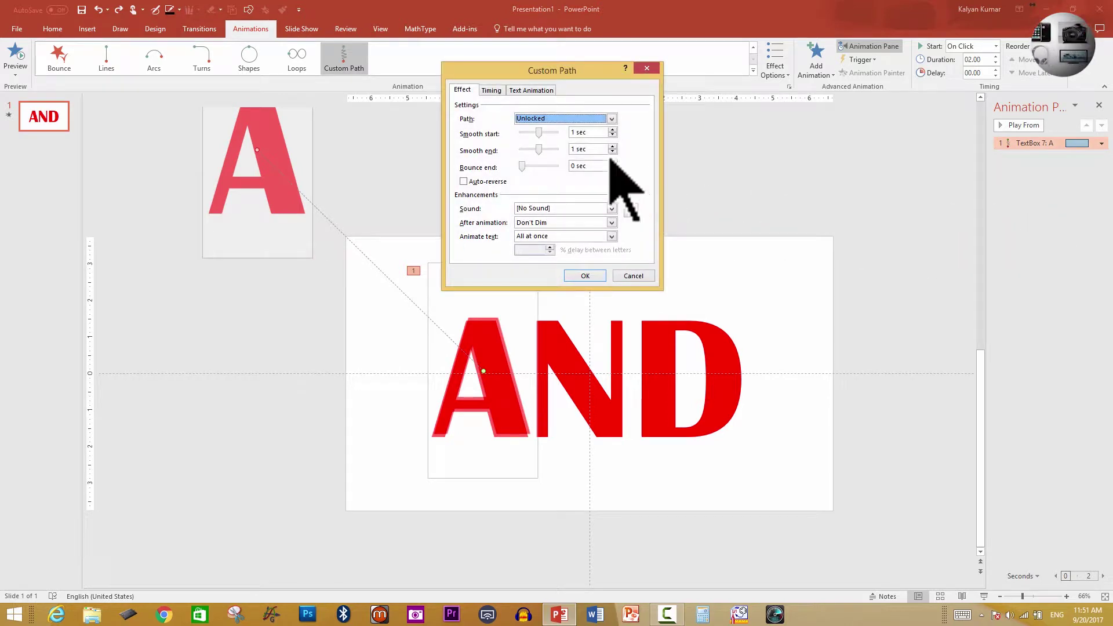
click(598, 118)
click(561, 129)
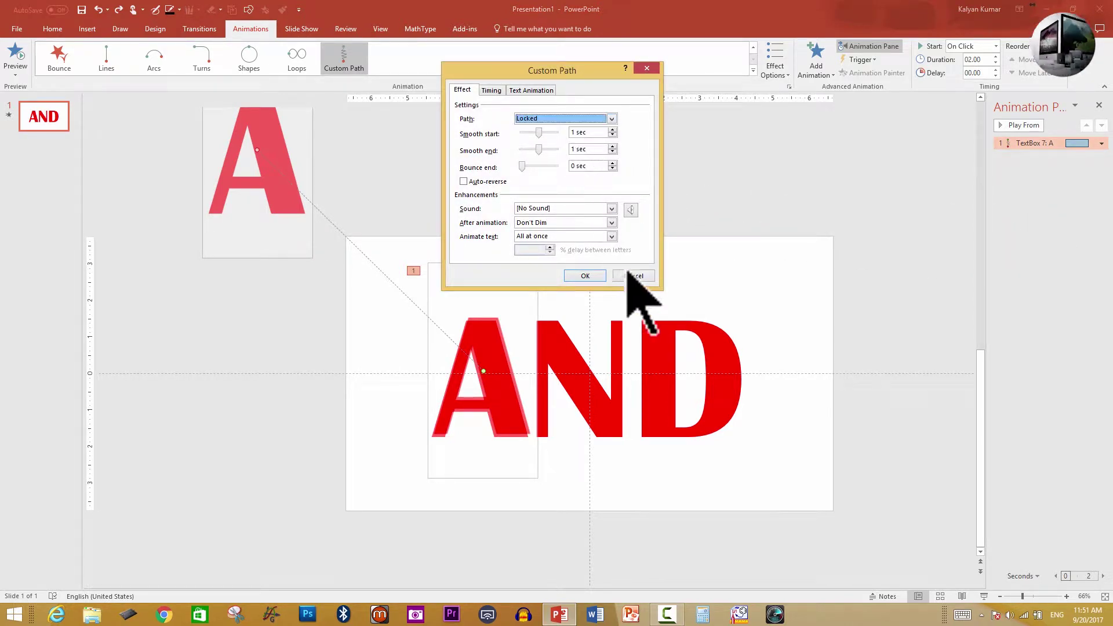
click(585, 275)
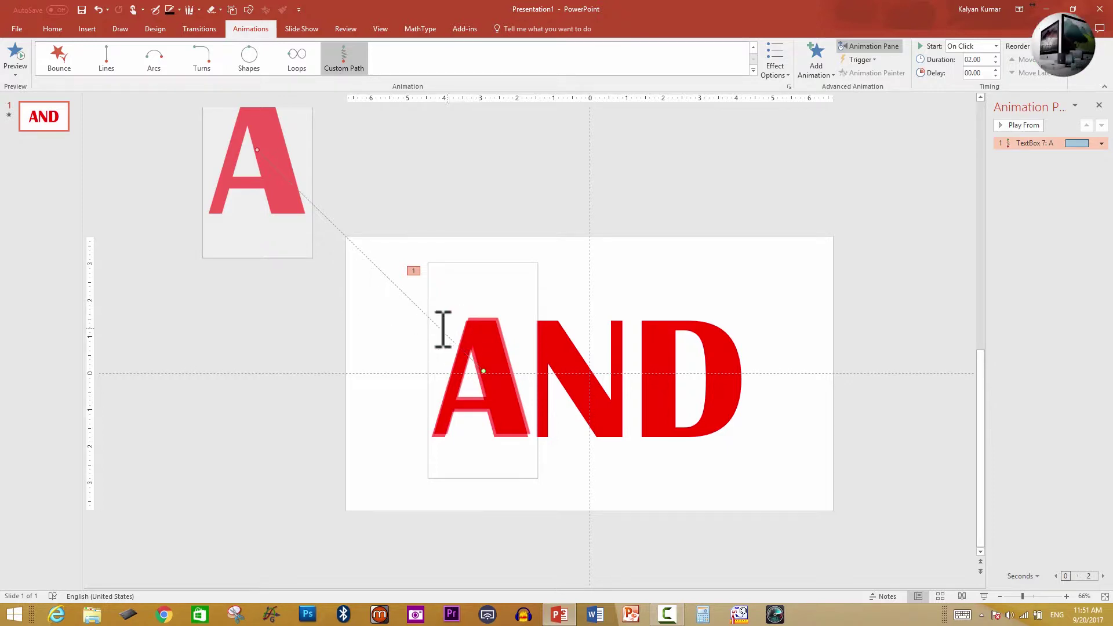
Nudge the A's motion path end left and down until it aligns over the A
ctrl+scroll(497, 328, up, 5)
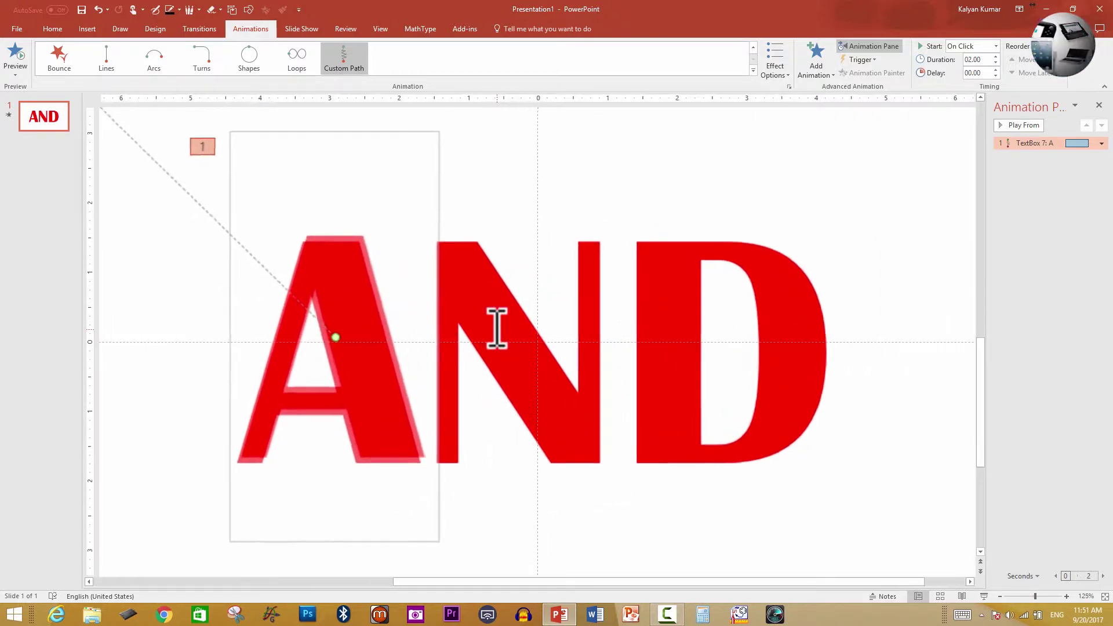
ctrl+scroll(494, 326, up, 3)
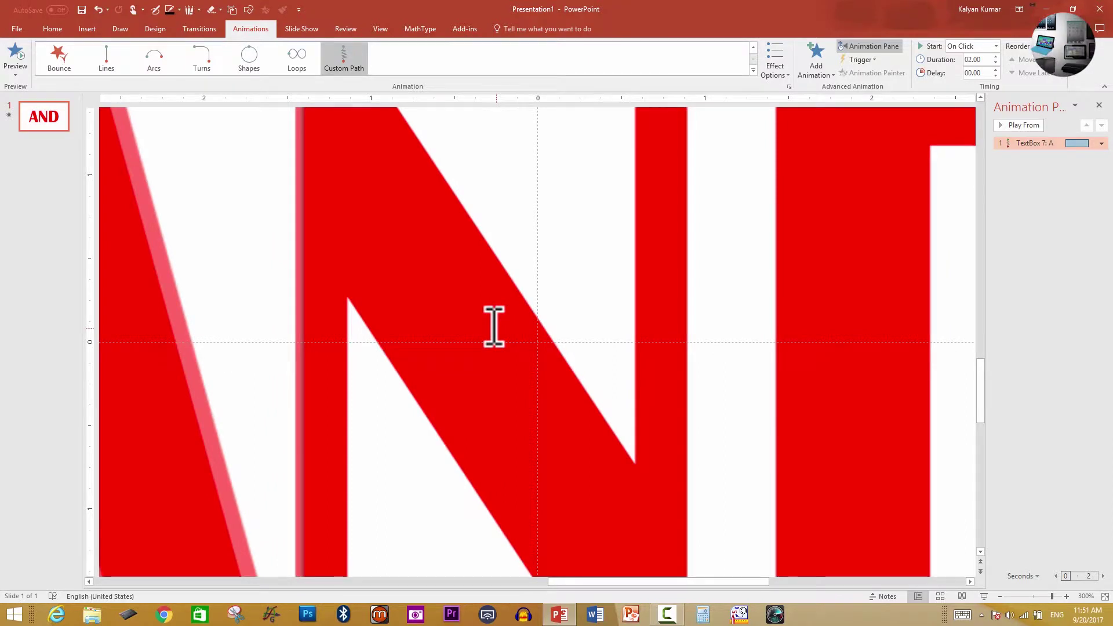
ctrl+scroll(494, 326, down, 5)
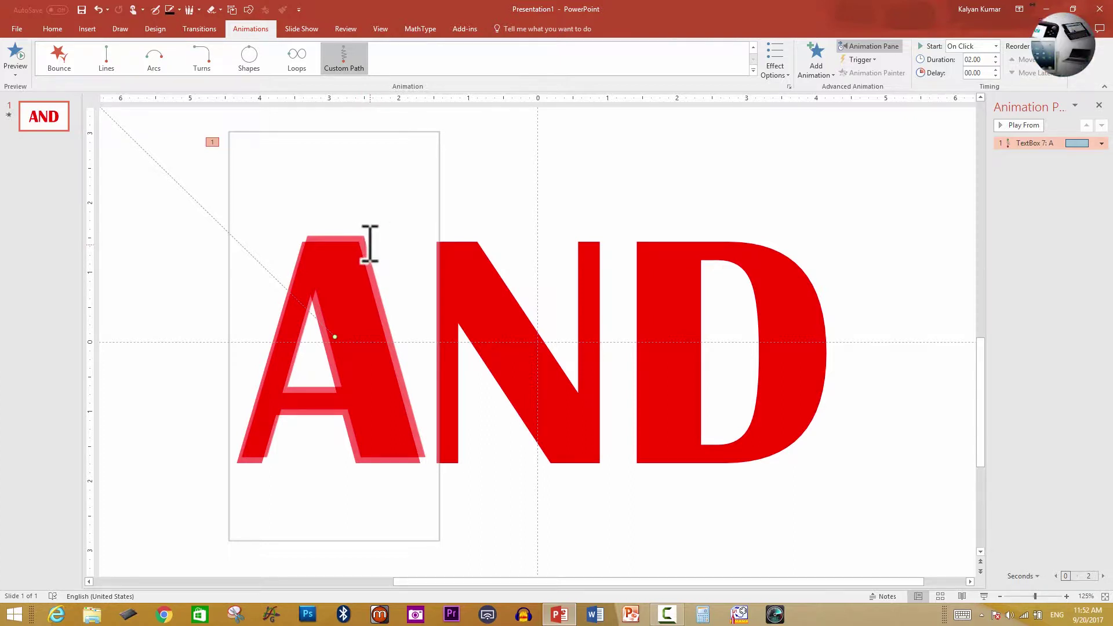
key(ctrl+Left)
key(ctrl+Left)
key(ctrl+Down)
key(ctrl+Down)
key(ctrl+Left)
key(ctrl+Left)
key(ctrl+Left)
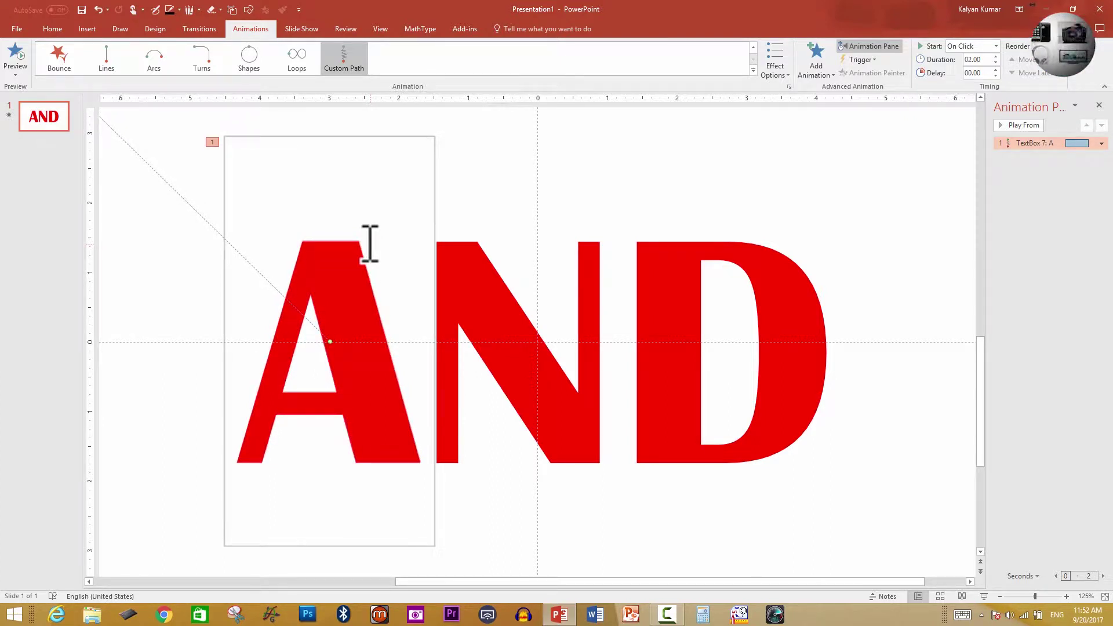
scroll(369, 241, down, 8)
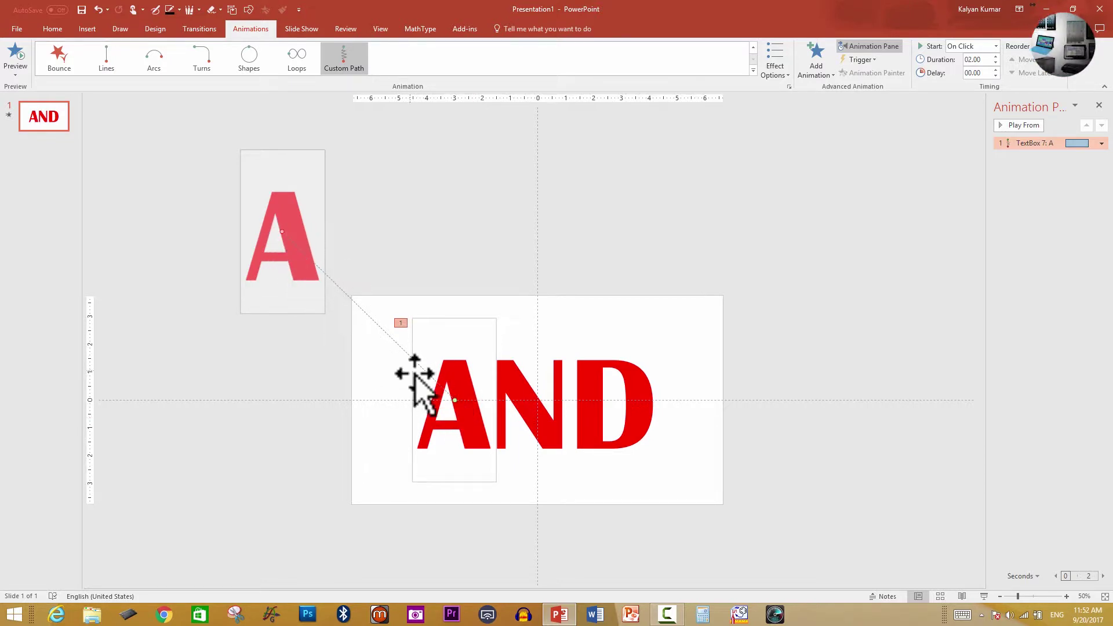
Reverse the A's path direction so it flies in from the upper left
right_click(342, 290)
click(385, 328)
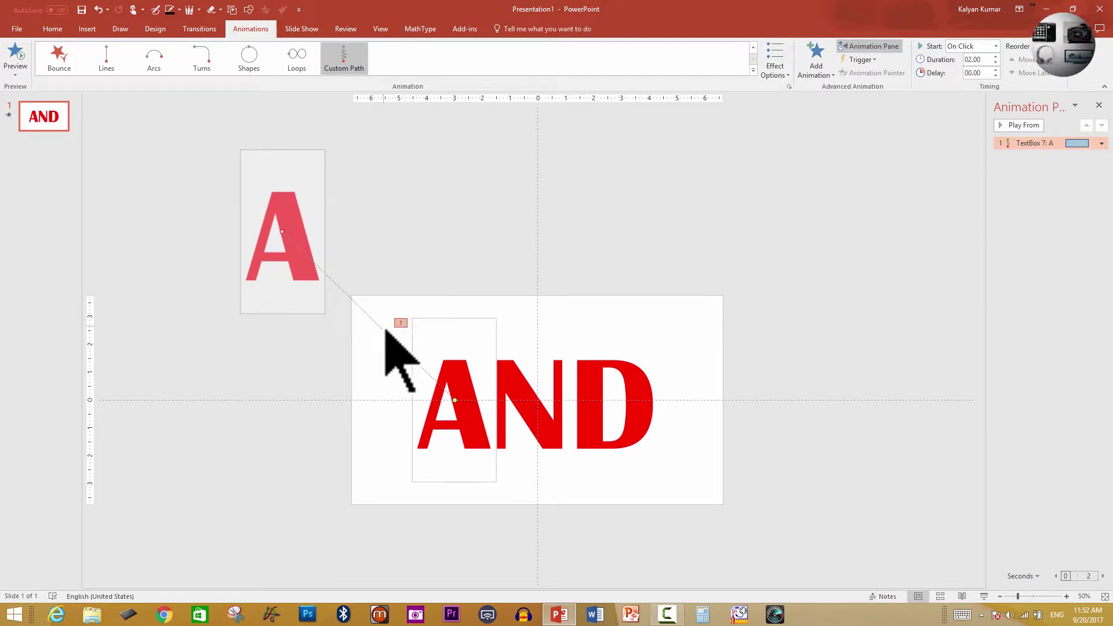
click(436, 258)
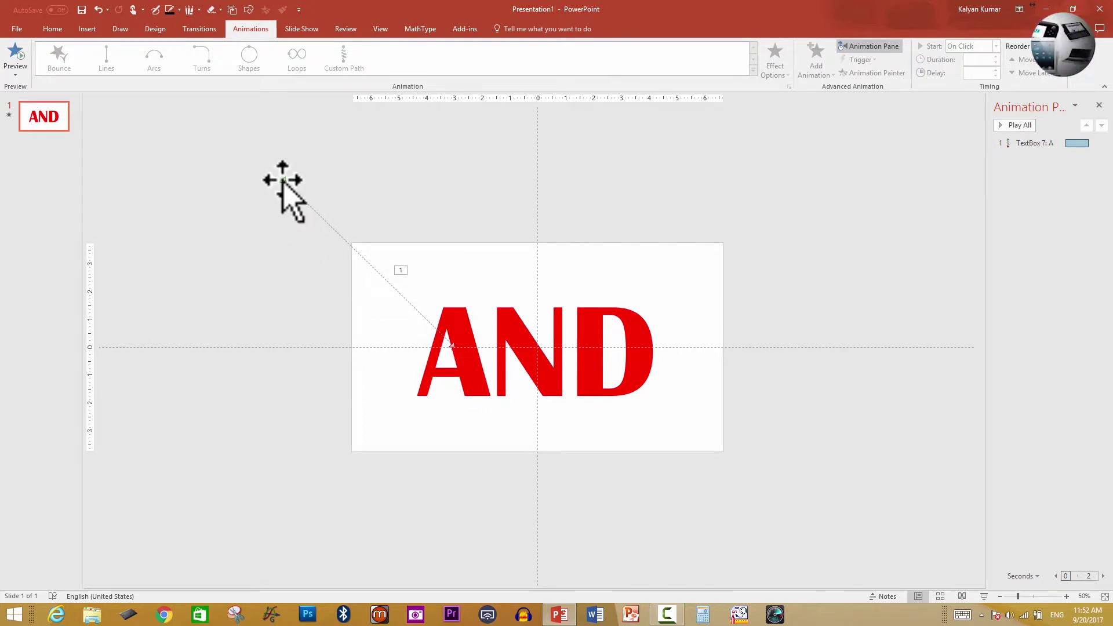
Drag the A off the slide to its upper-left path start, then select the N
click(459, 391)
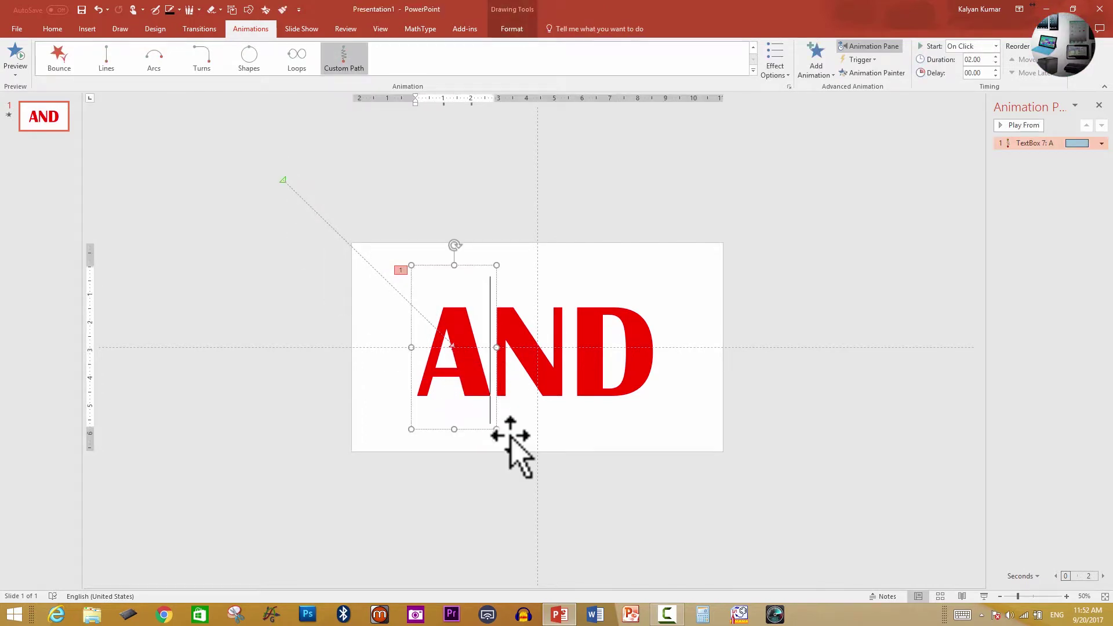
drag(484, 429, 302, 243)
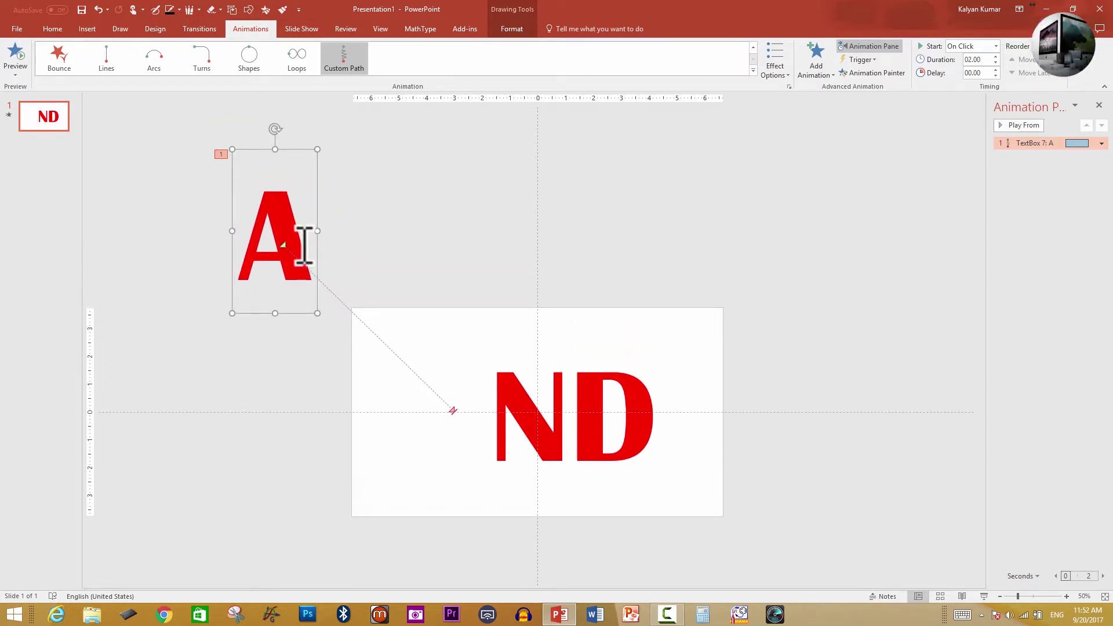
click(529, 397)
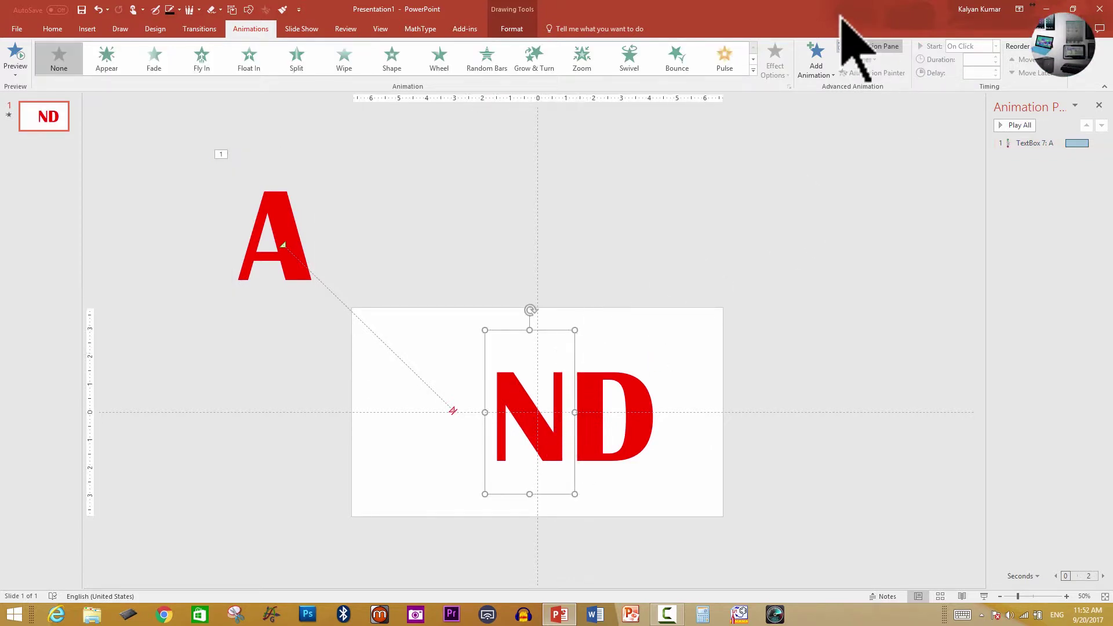
Draw a Custom Path for the N off-slide to the upper right, aligning its end over the N
click(830, 79)
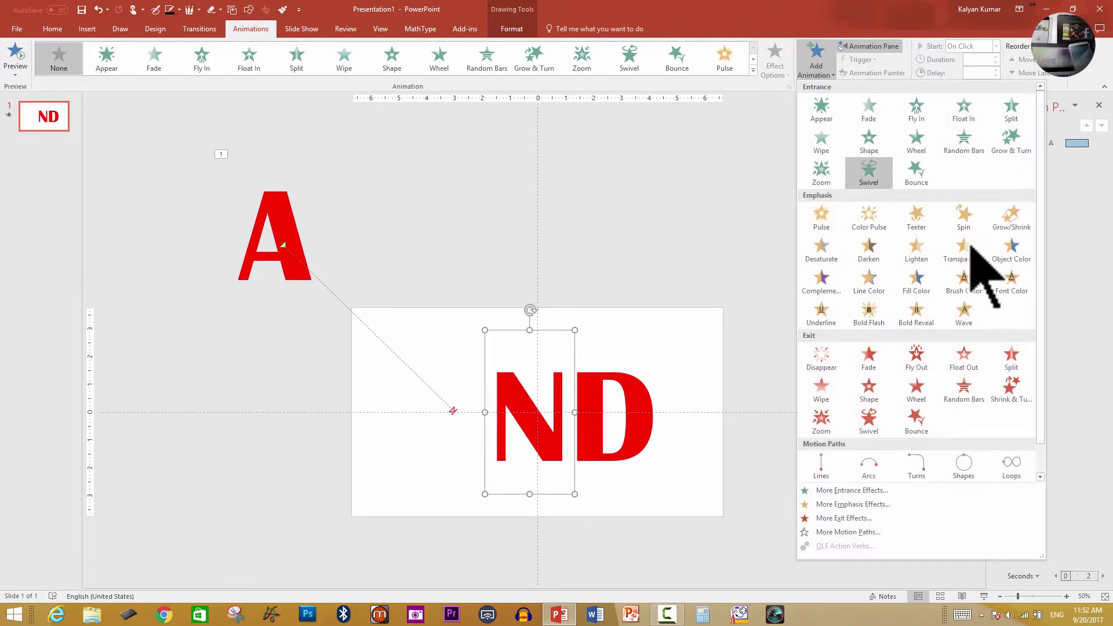
scroll(1044, 406, down, 1)
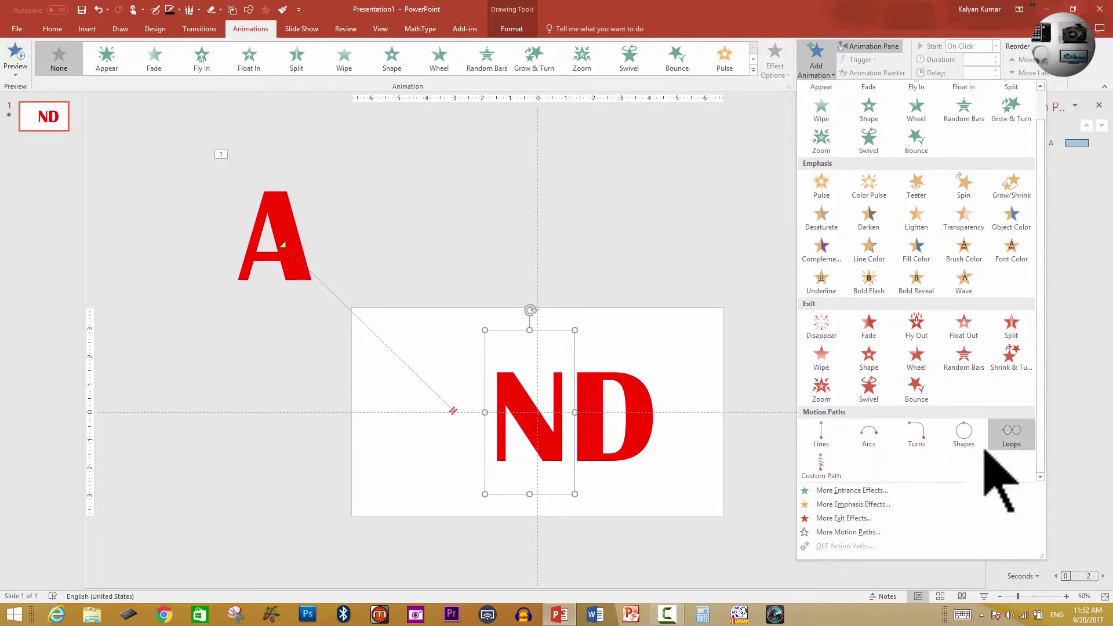
click(823, 466)
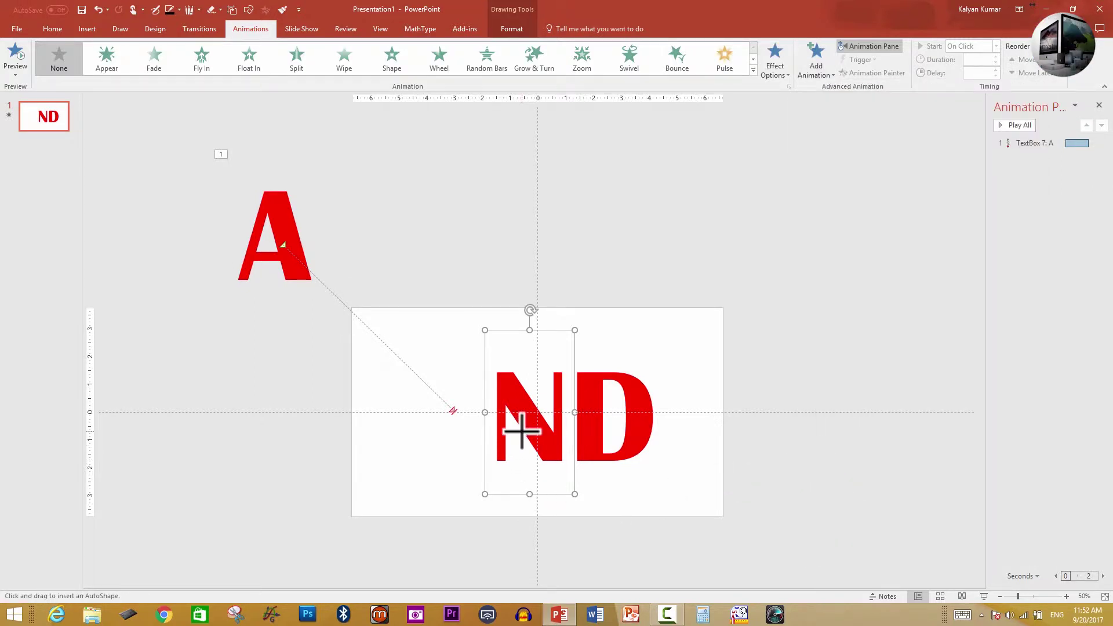
double_click(786, 270)
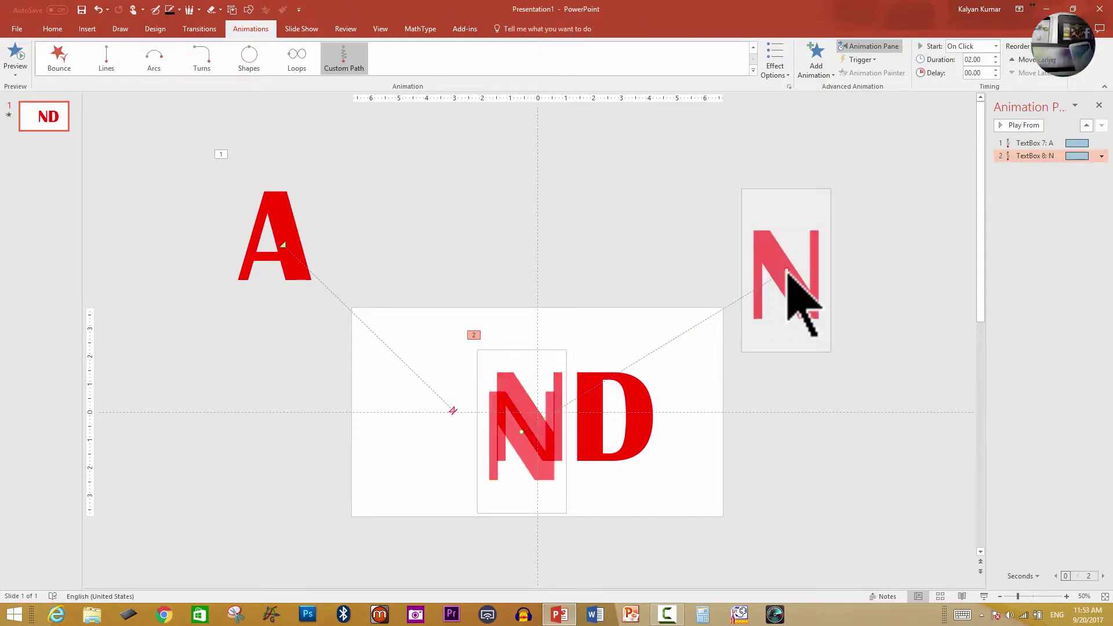
scroll(550, 513, up, 5)
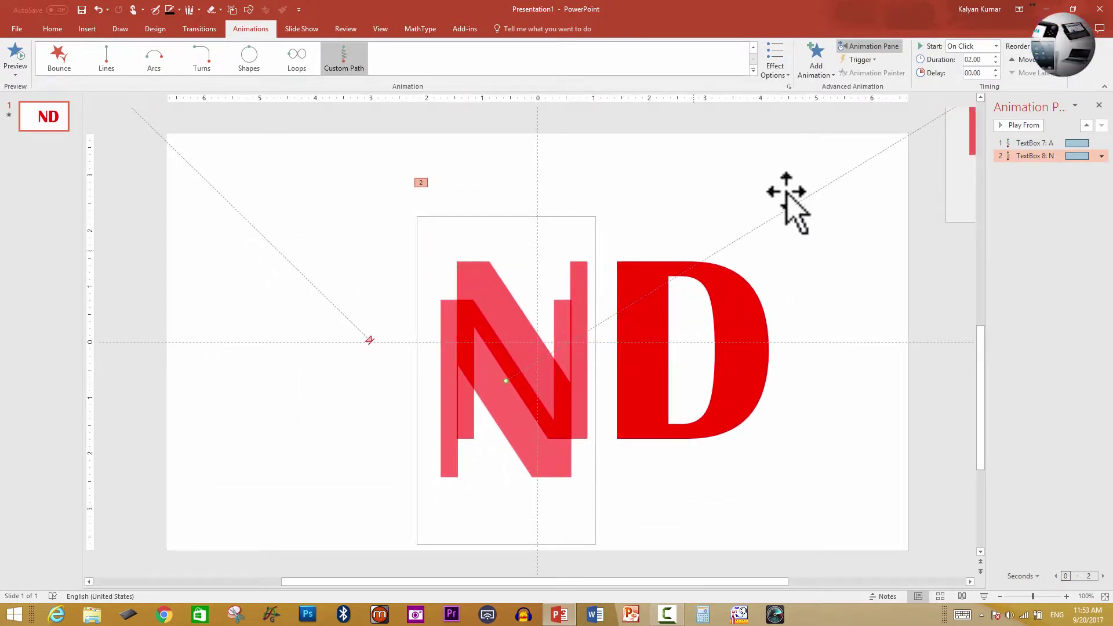
drag(790, 206, 809, 168)
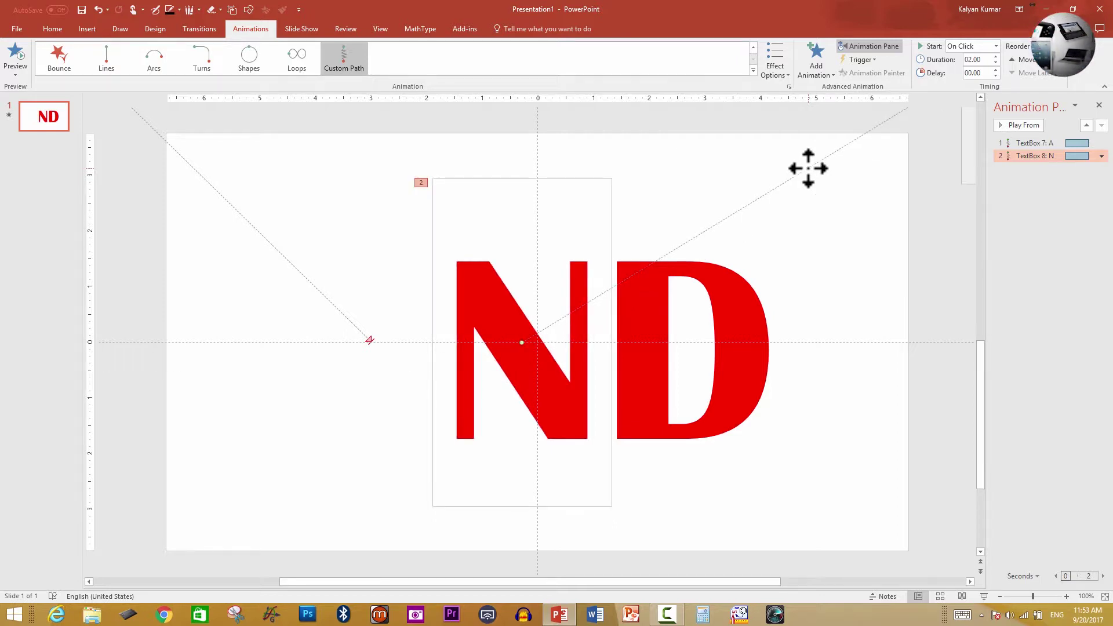
right_click(813, 168)
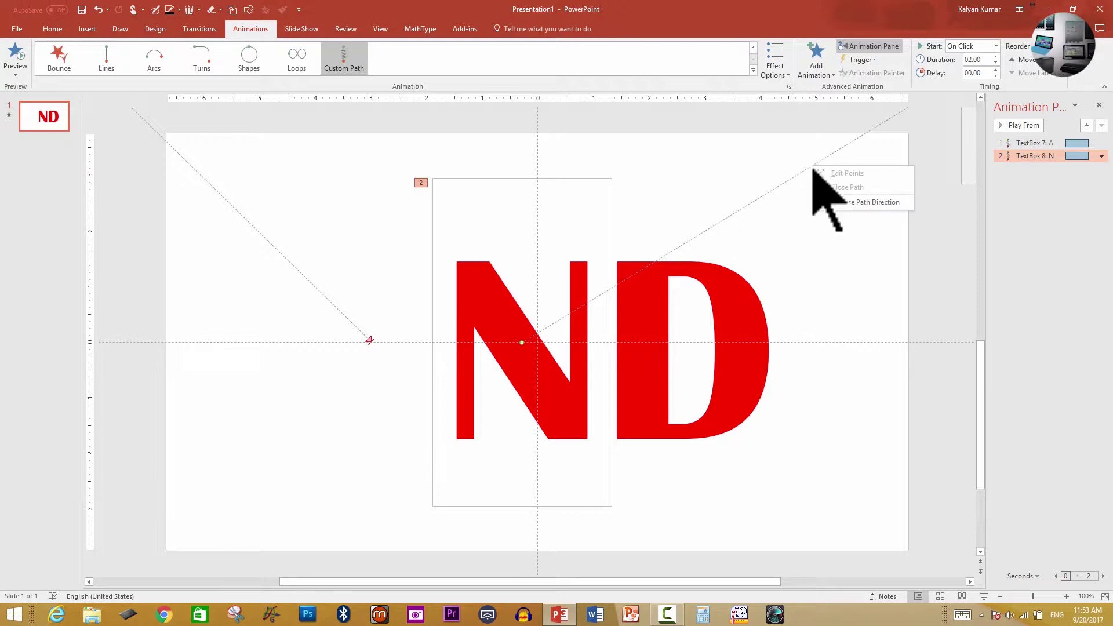
Reverse the N's path direction and set its Path option to Locked
click(866, 202)
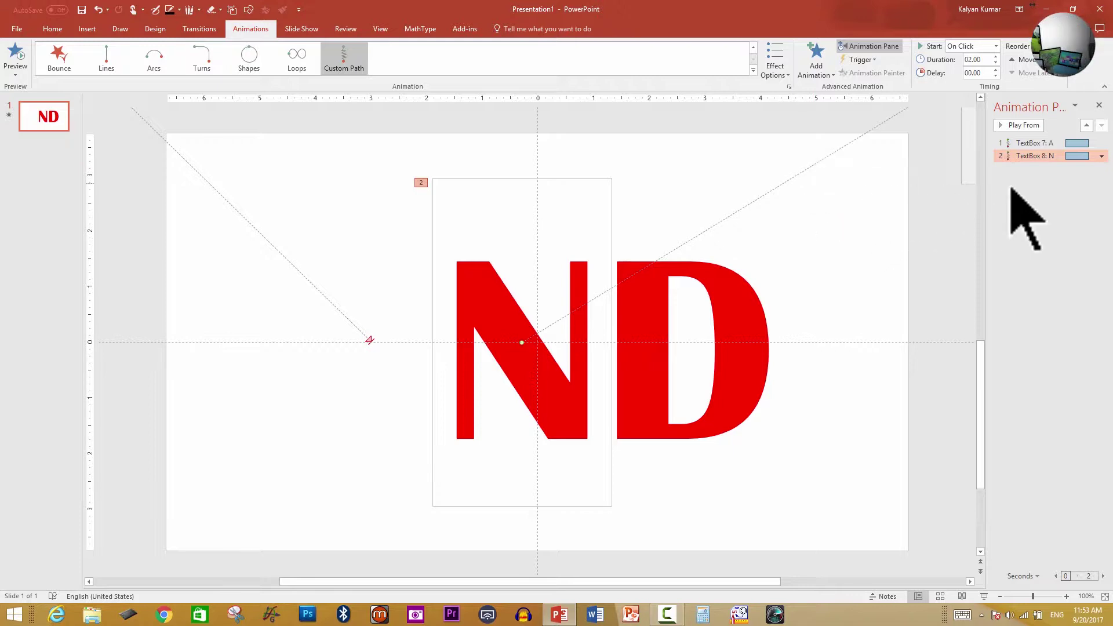
click(1102, 156)
click(1067, 211)
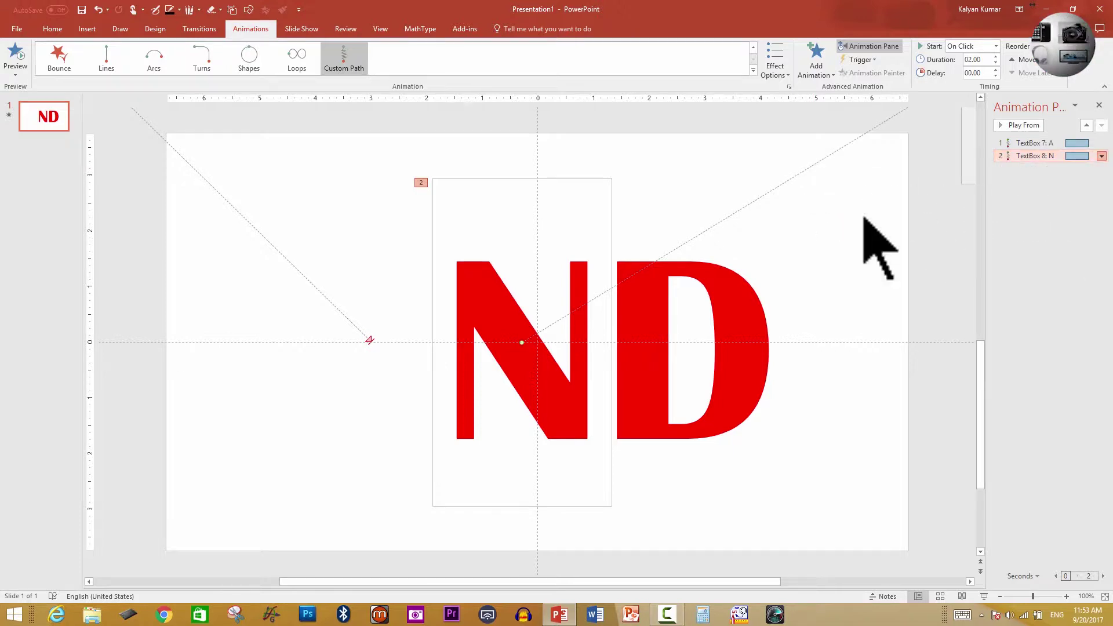
click(591, 119)
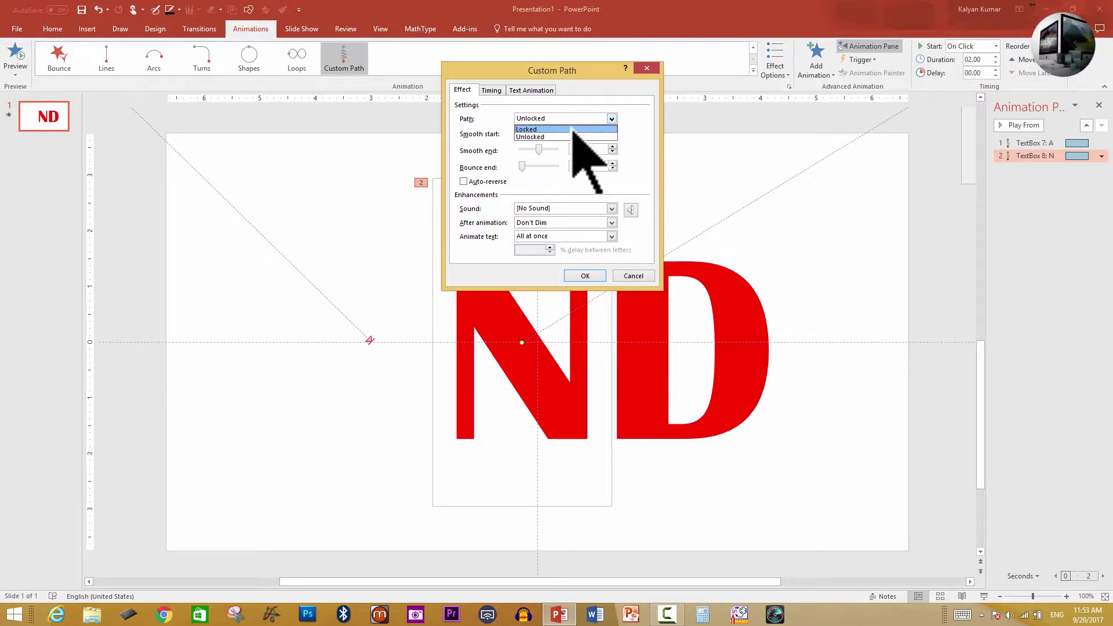
click(577, 136)
click(585, 276)
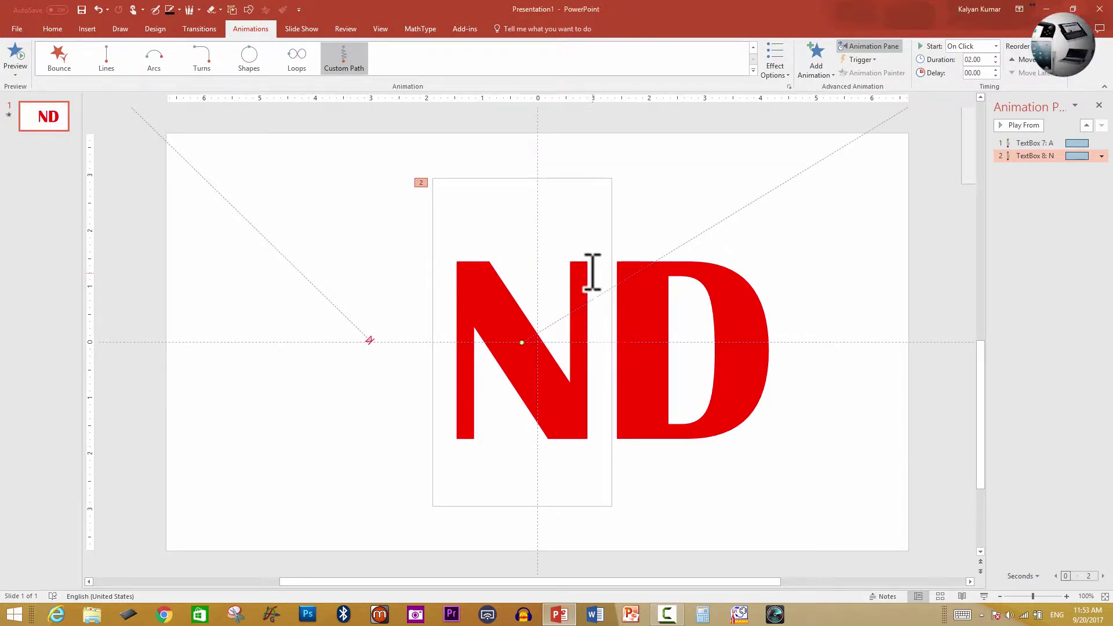
Drag the N off-slide to its upper-right path start, then select the D
scroll(592, 271, down, 5)
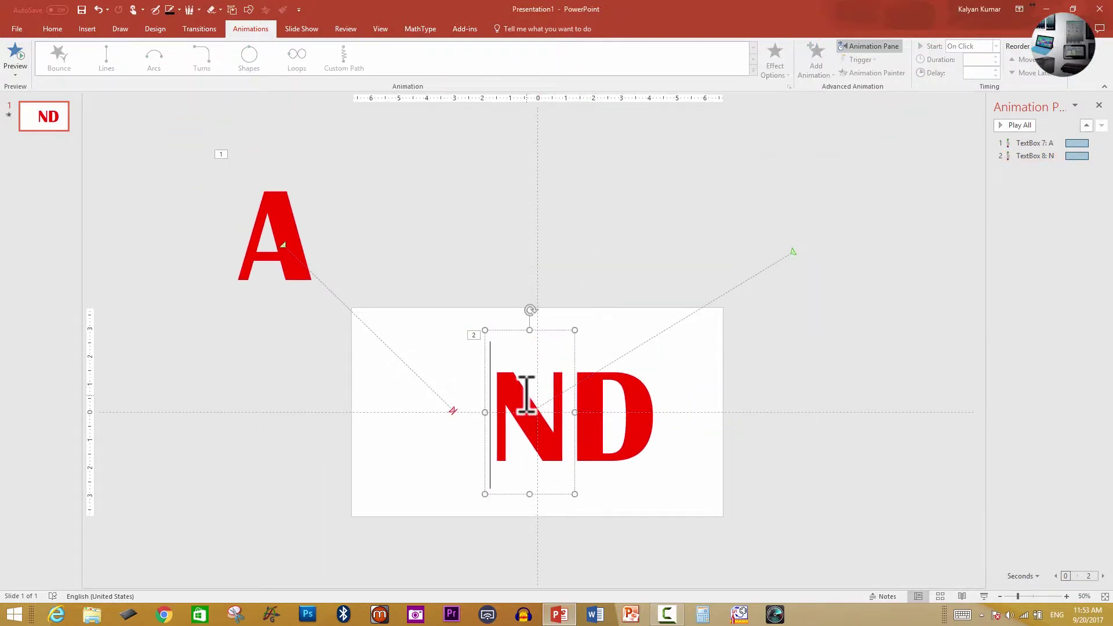
click(527, 389)
mouse_move(576, 349)
mouse_down()
mouse_move(795, 243)
mouse_move(857, 181)
mouse_move(844, 182)
mouse_up()
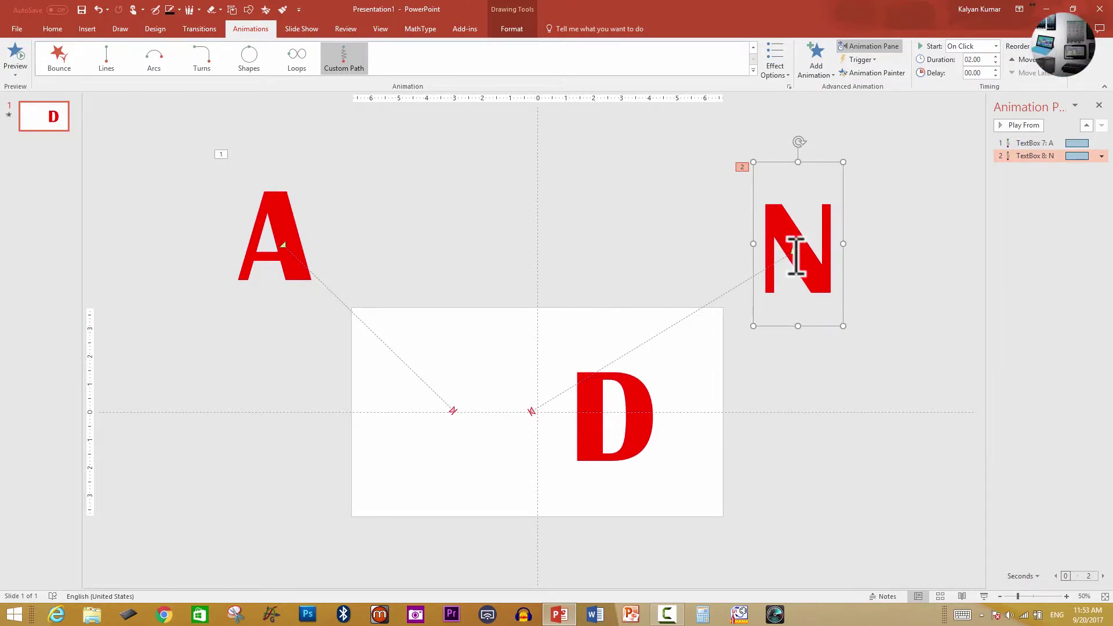
click(660, 380)
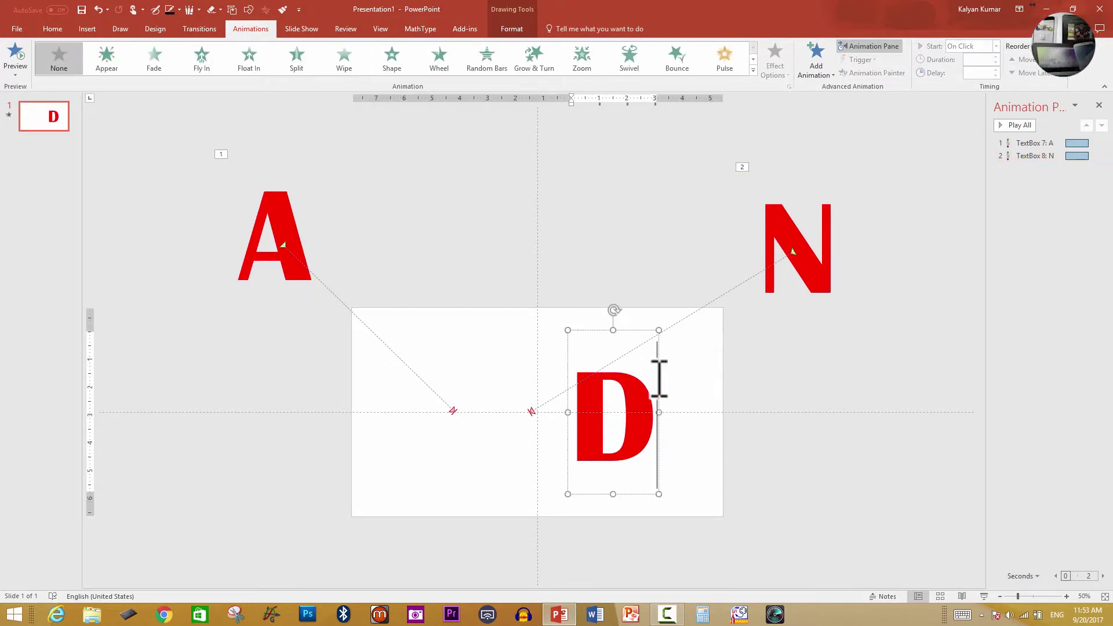
Add a Custom Path animation to the D, drawn straight down below the slide
click(660, 380)
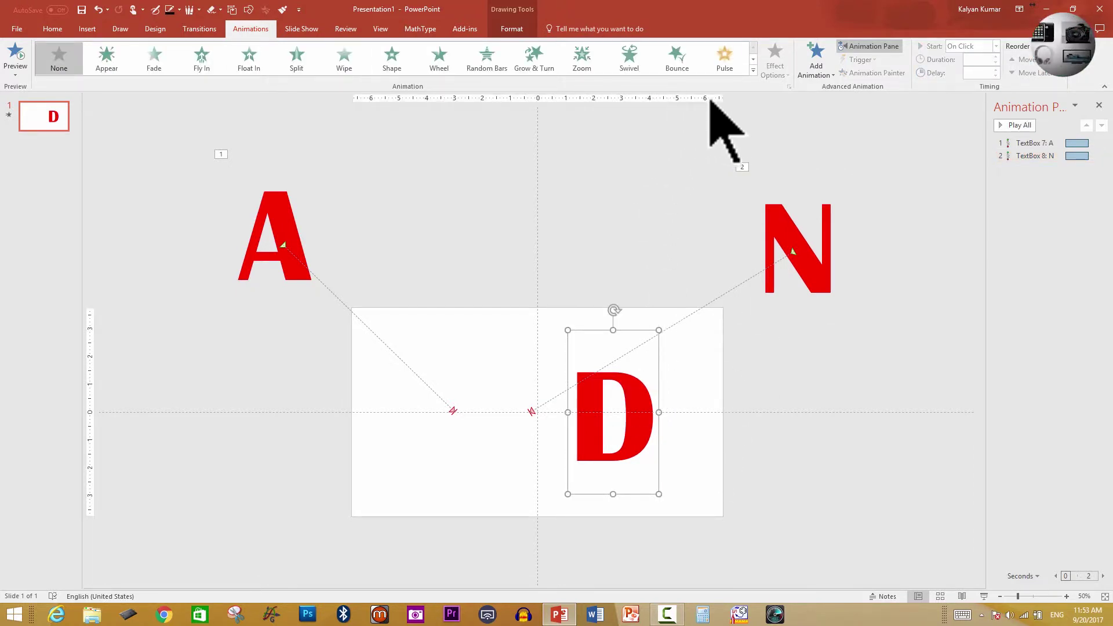
click(829, 74)
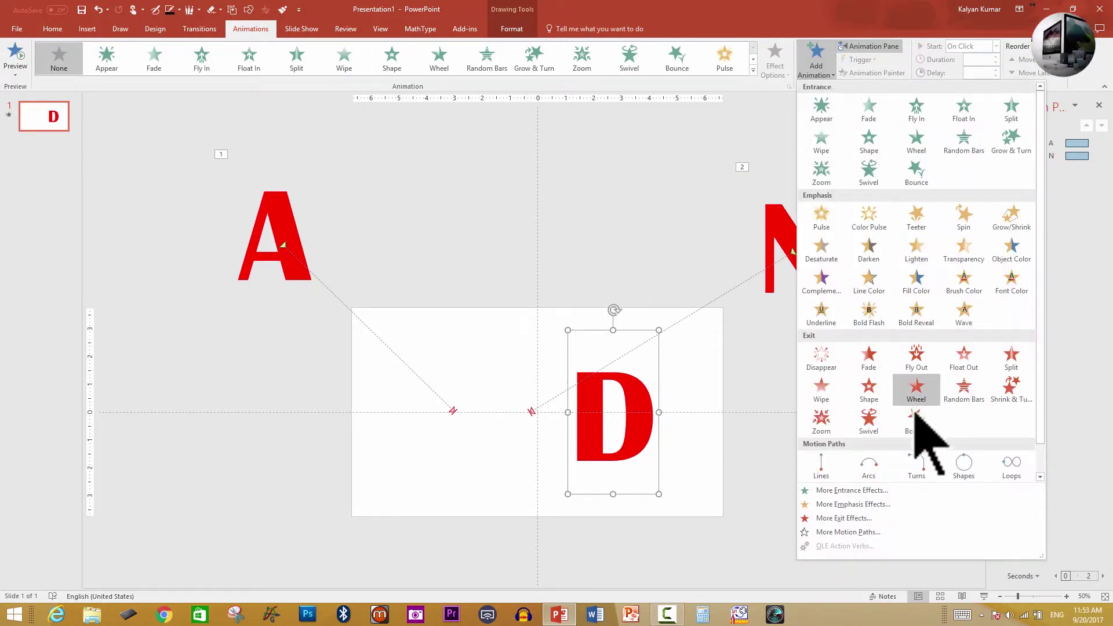
scroll(1021, 464, down, 1)
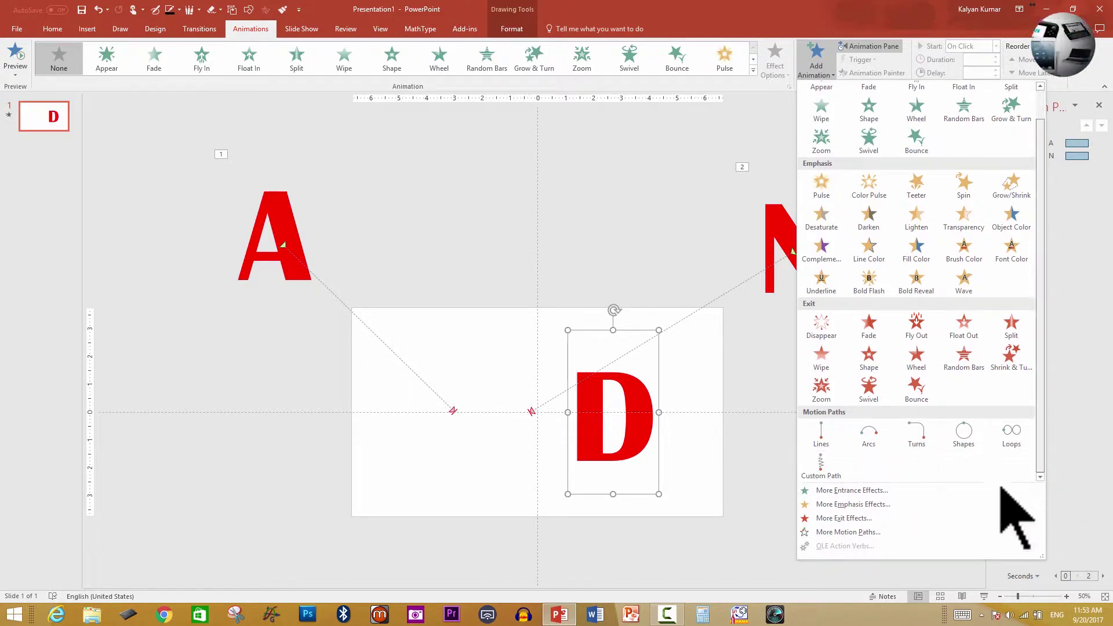
click(814, 464)
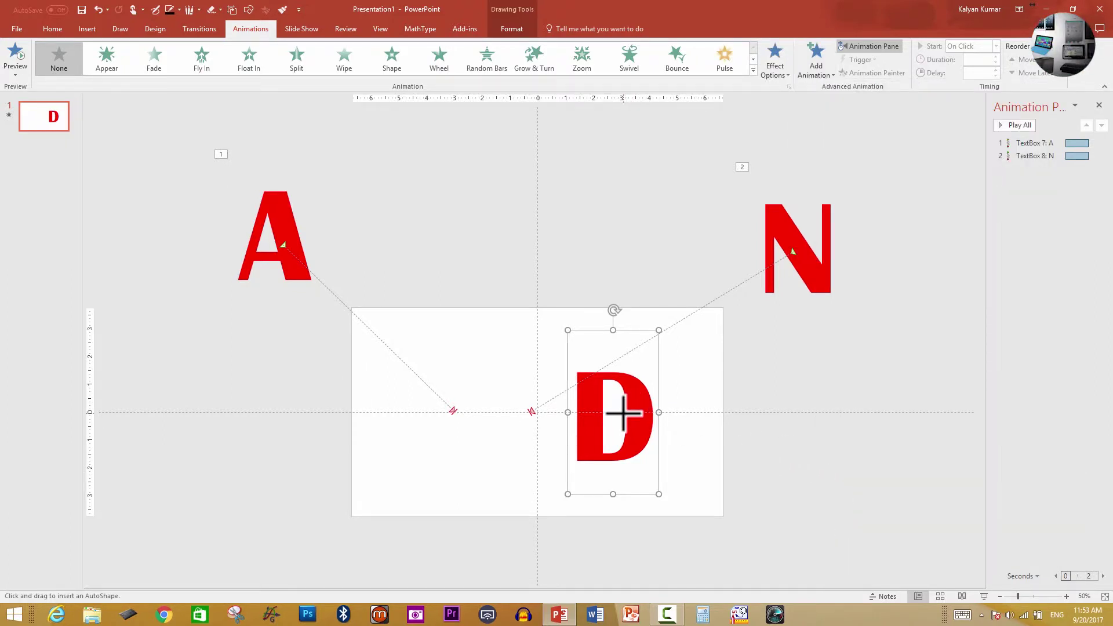
scroll(580, 464, down, 2)
drag(623, 413, 546, 500)
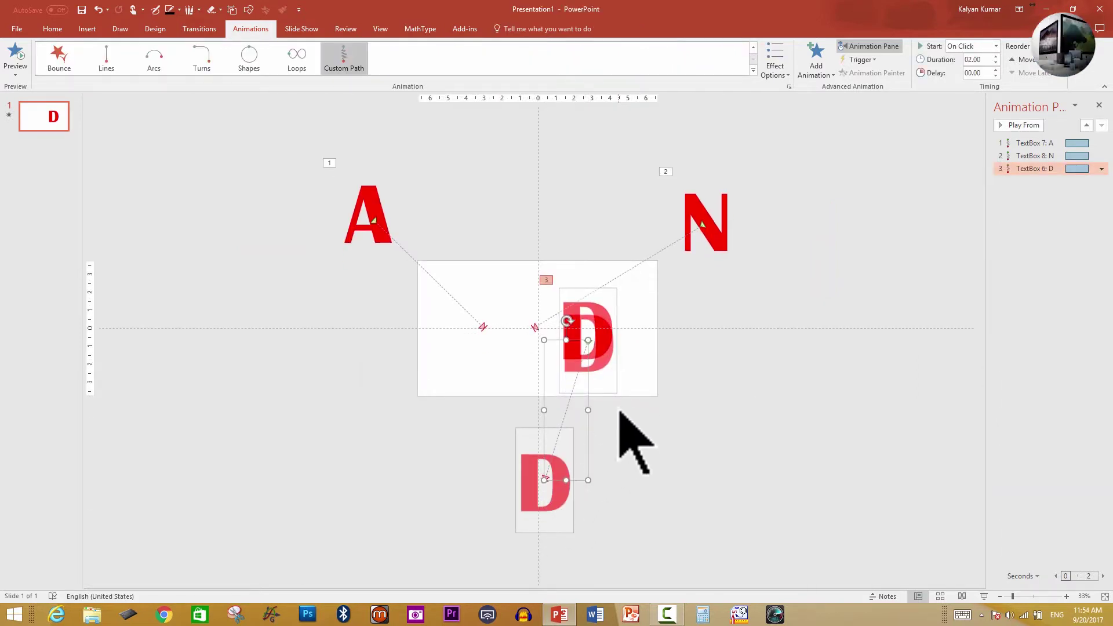
Align the D's path end over the slide's D, nudge it slightly left, and deselect
scroll(635, 444, up, 4)
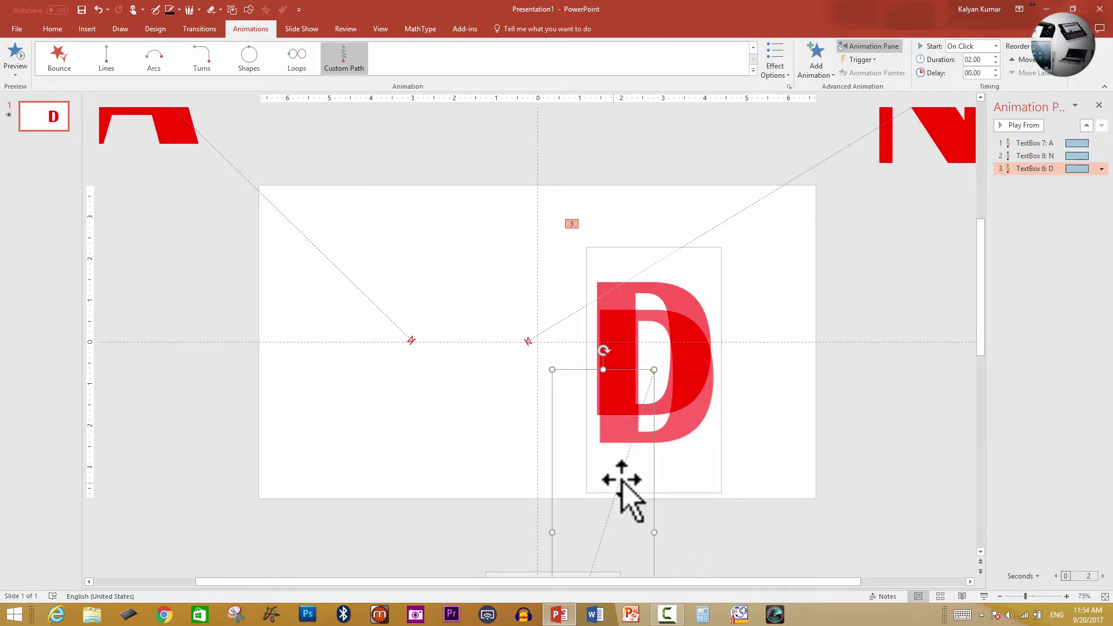
drag(621, 474, 619, 447)
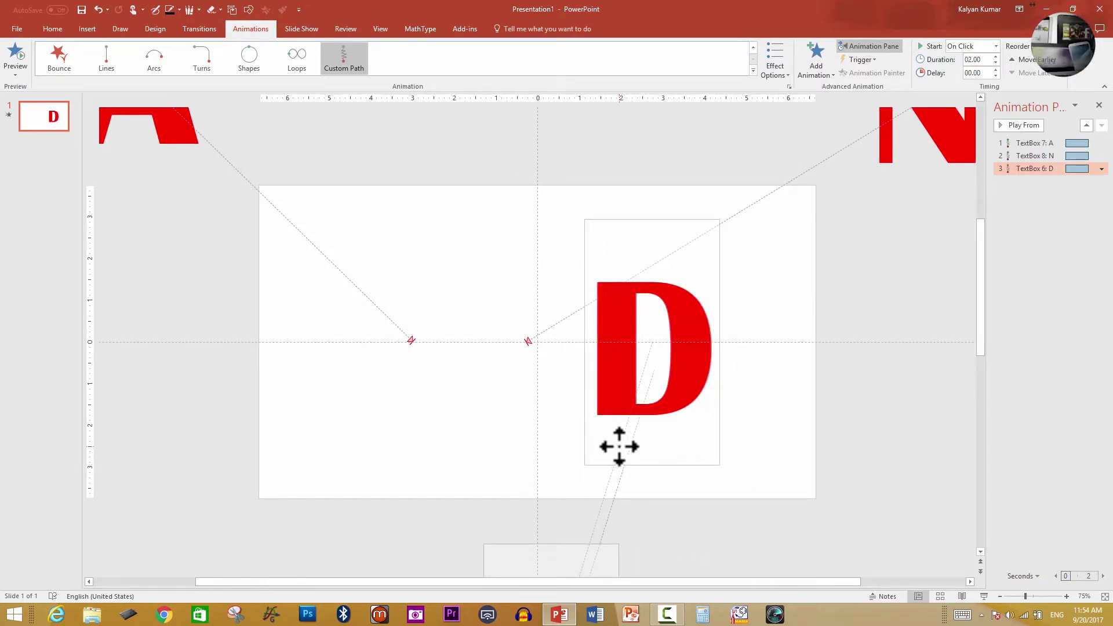
drag(619, 446, 619, 446)
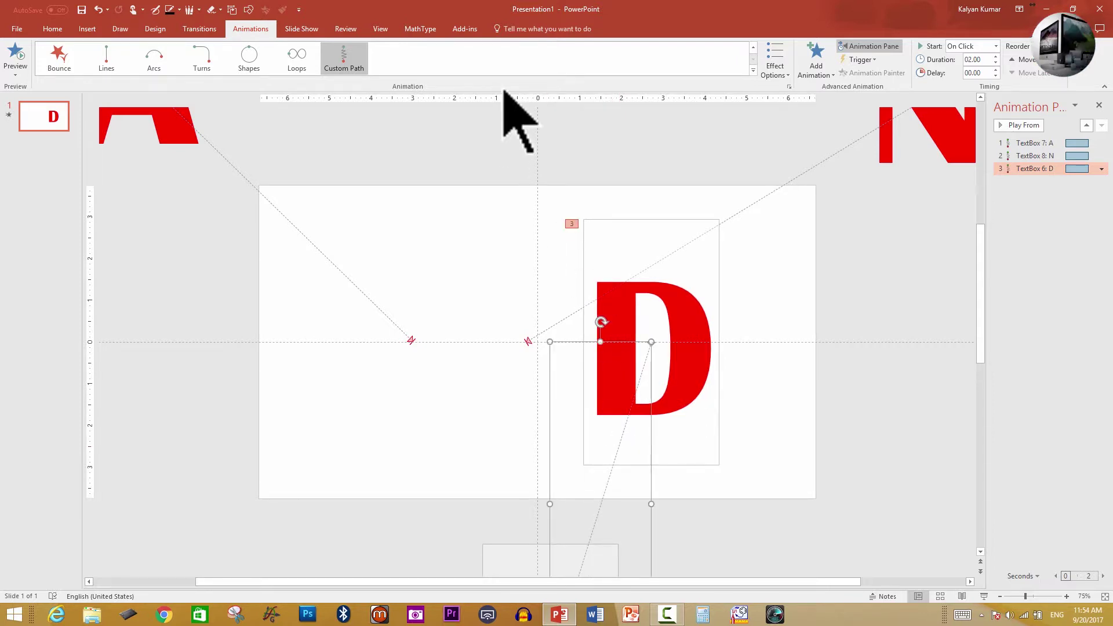
scroll(510, 114, down, 4)
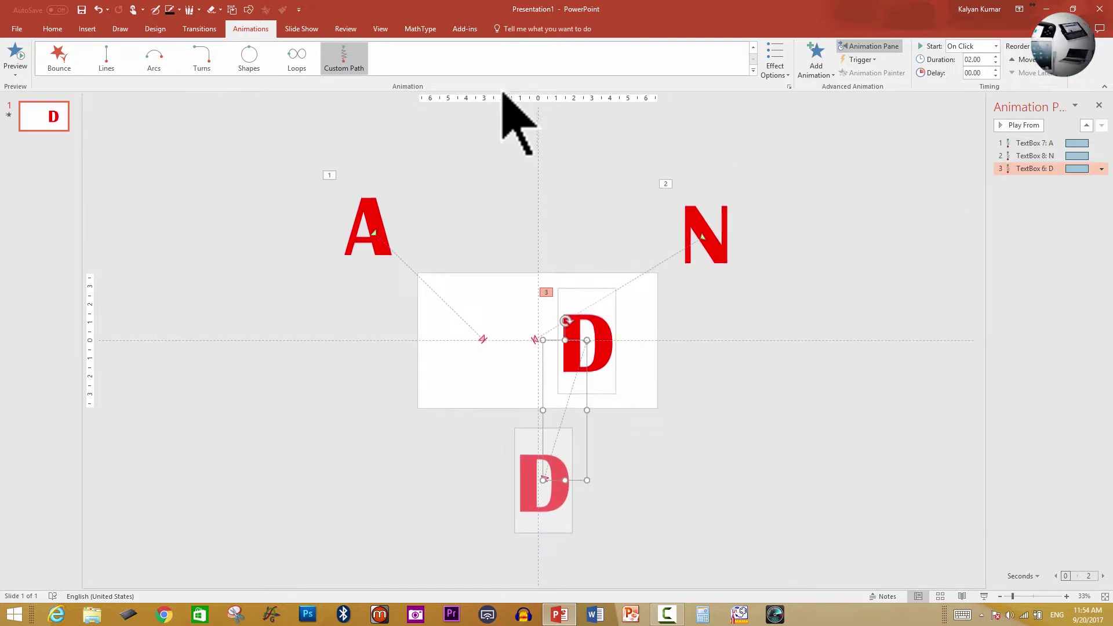
click(726, 445)
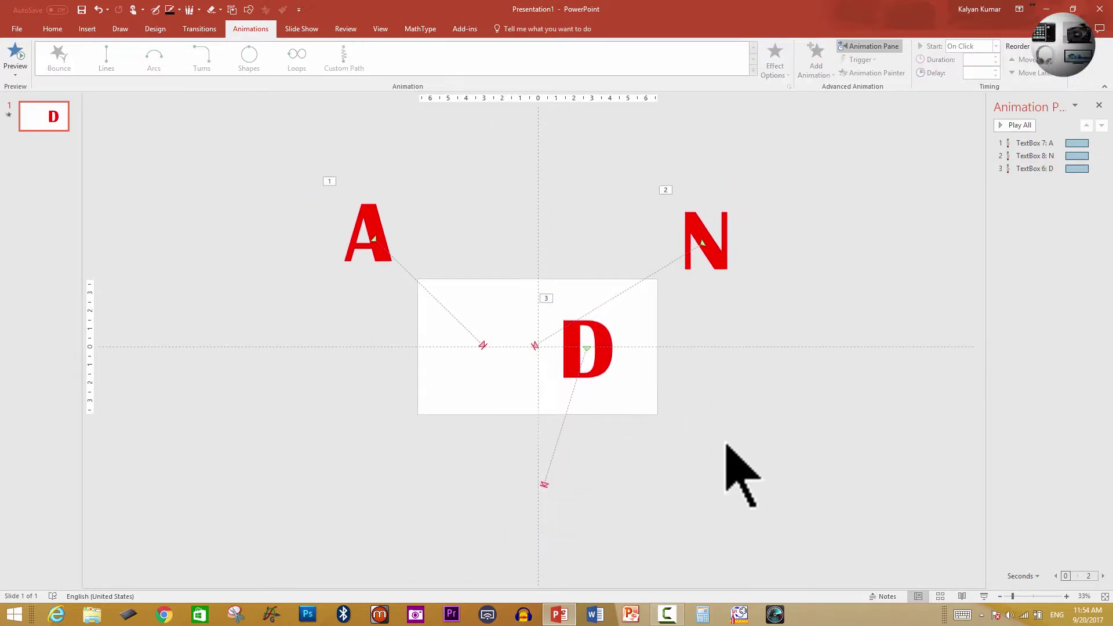
Reverse the direction of the D's motion path
click(560, 436)
right_click(565, 432)
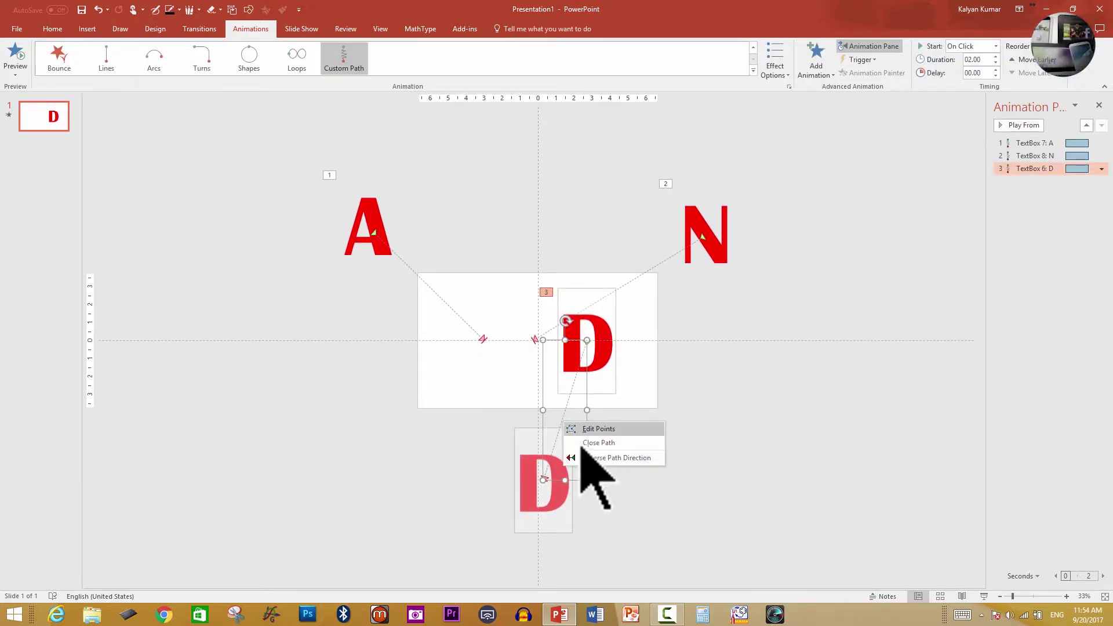
click(597, 458)
click(818, 390)
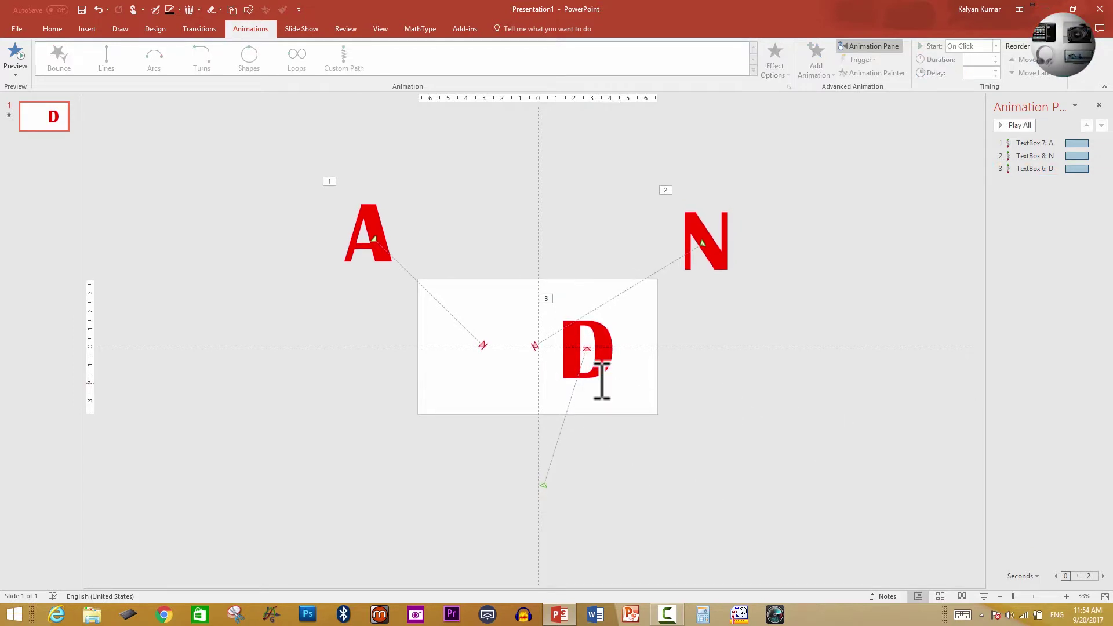
Change the Path behaviour in the D animation's Effect Options
click(1026, 169)
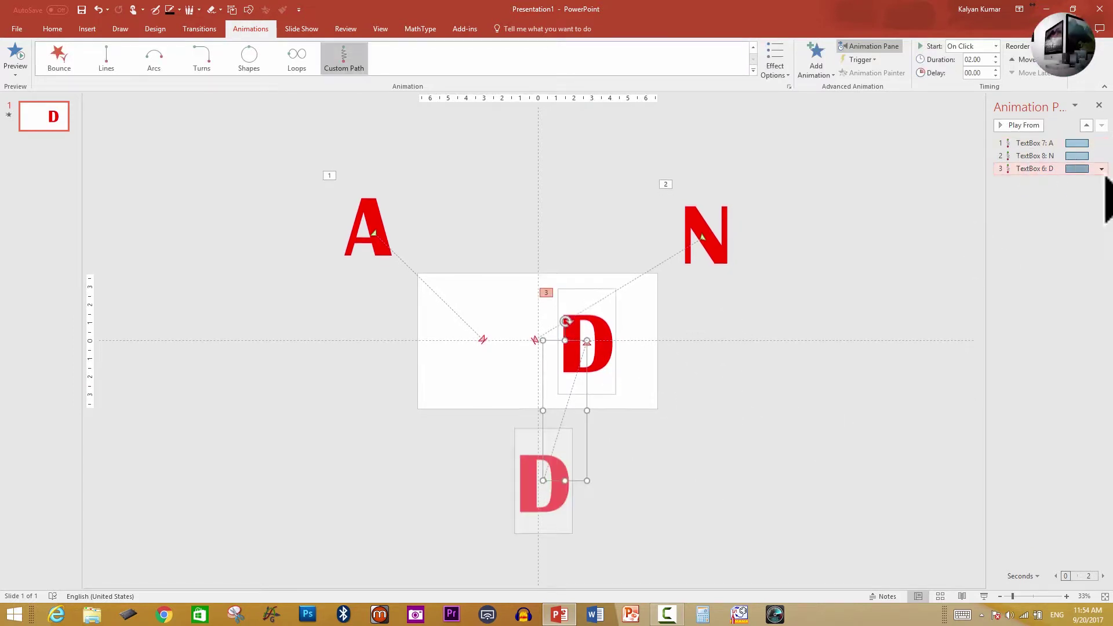
click(1102, 169)
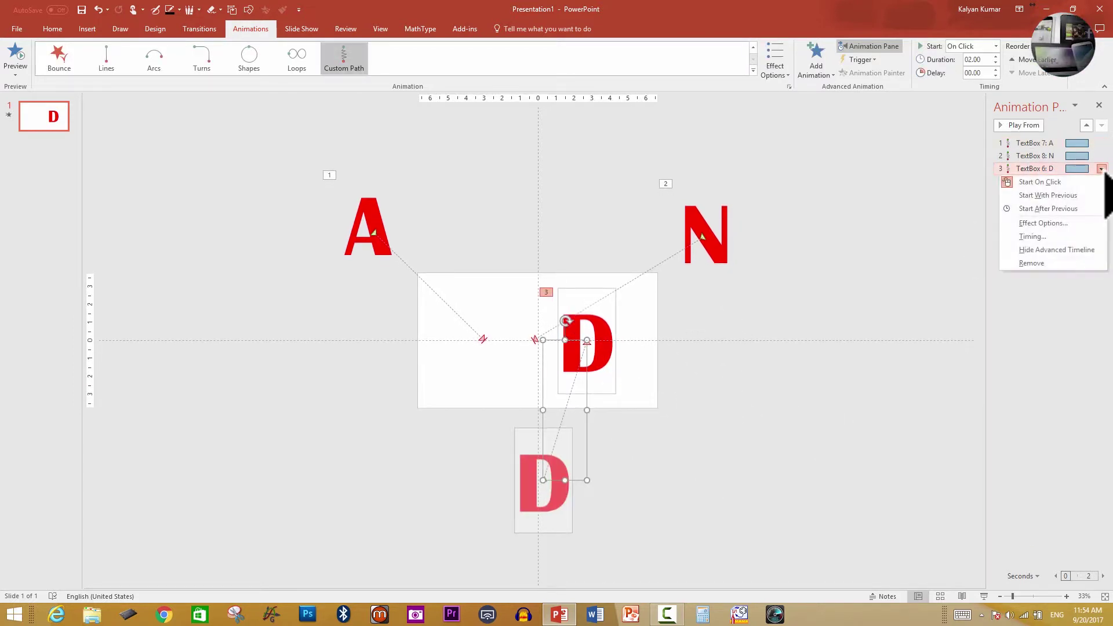
click(1062, 225)
click(597, 119)
click(580, 134)
click(587, 275)
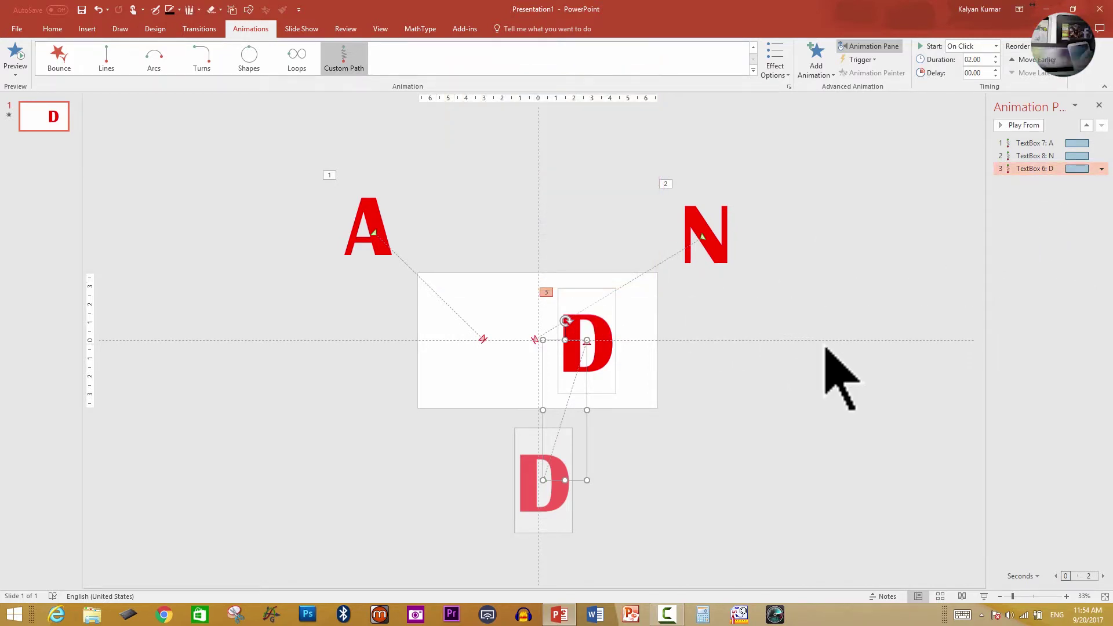
Move the D text box below the slide onto its path start and preview the slideshow
click(800, 401)
click(592, 355)
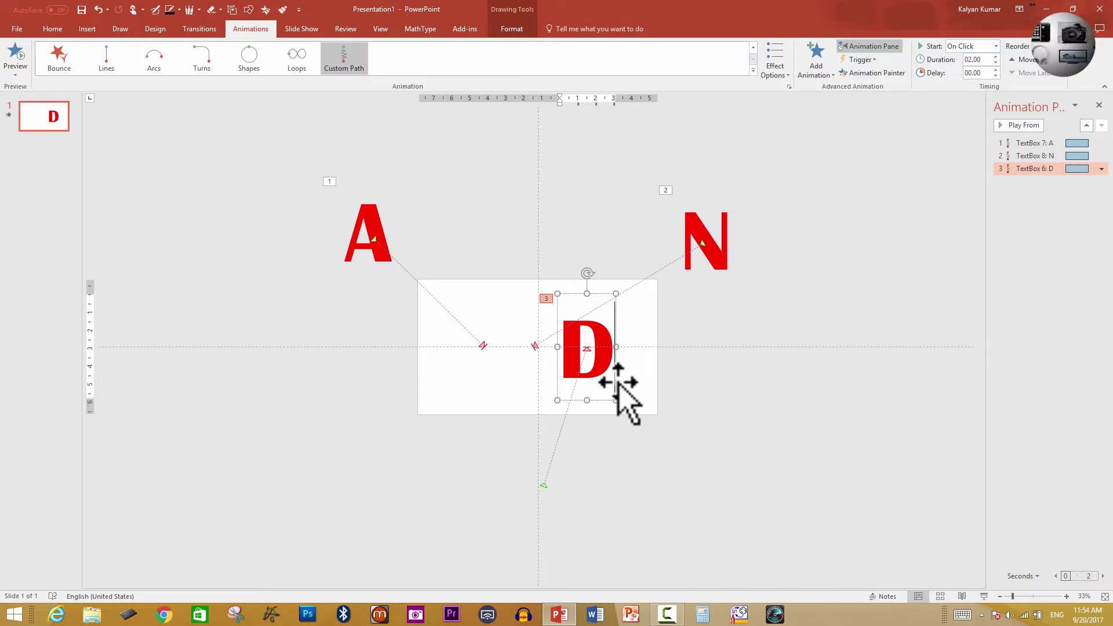
drag(619, 382, 577, 531)
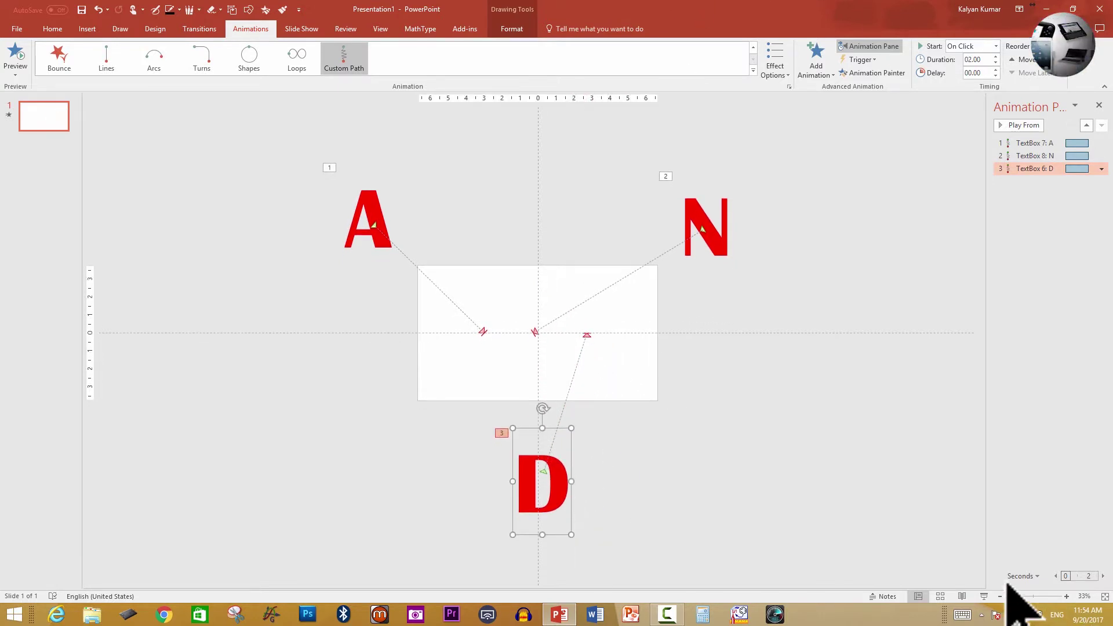
click(985, 597)
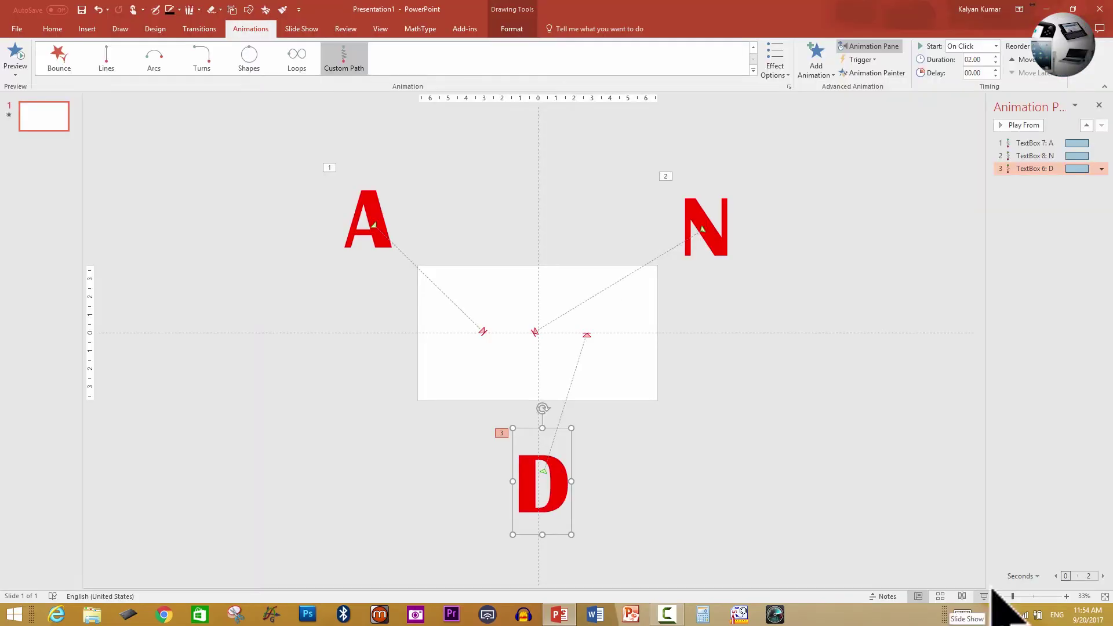
Set the N and D animations to start With Previous and preview the slide show
click(1036, 156)
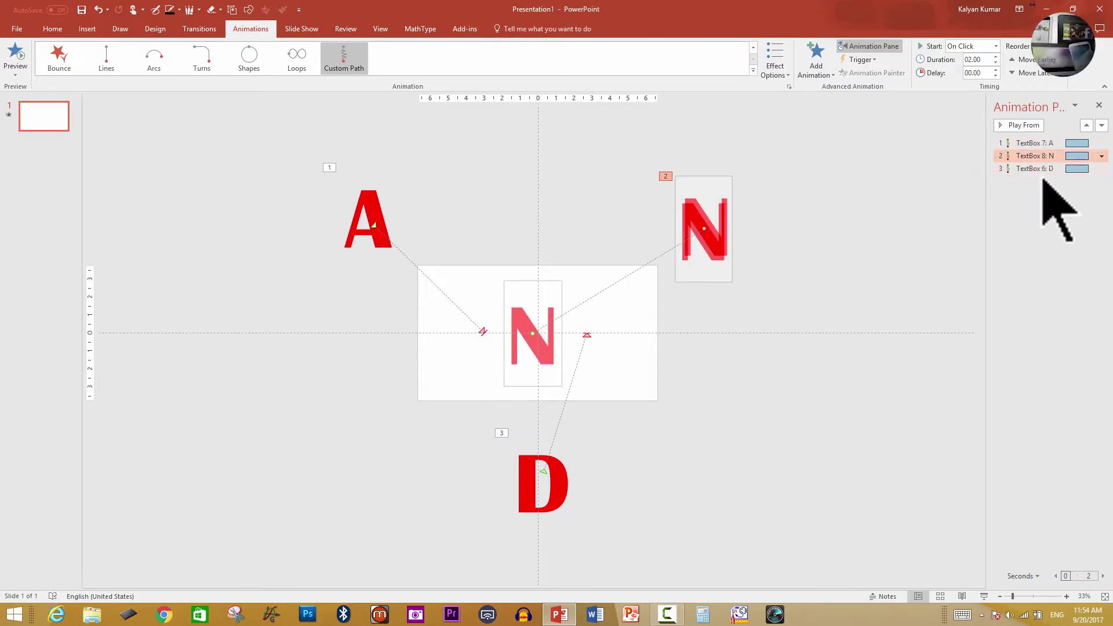
ctrl+click(1044, 168)
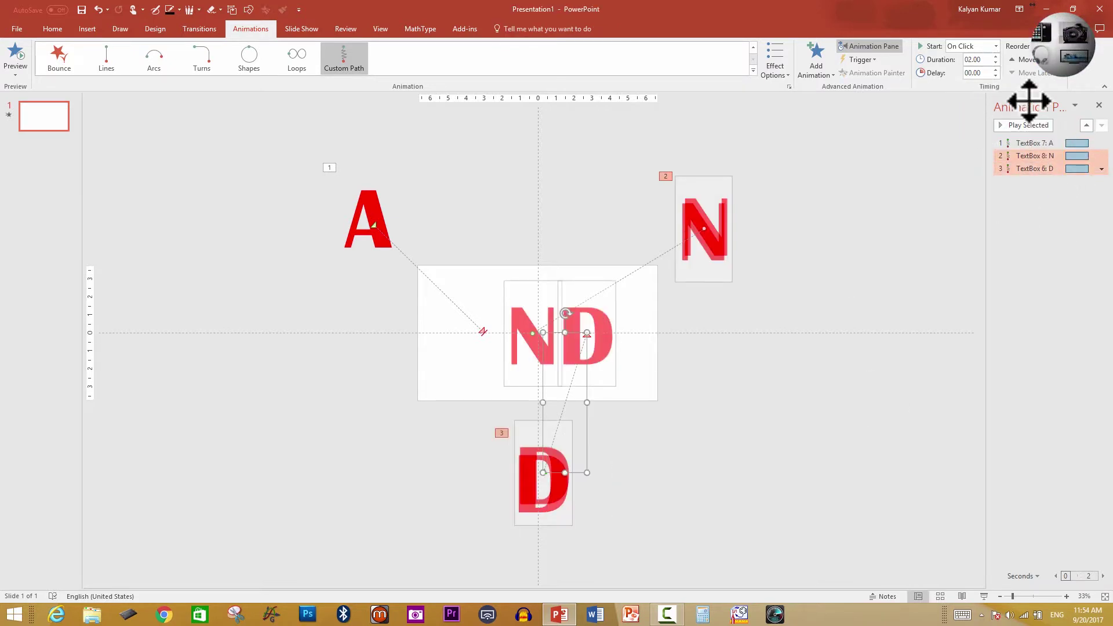
click(997, 46)
click(974, 69)
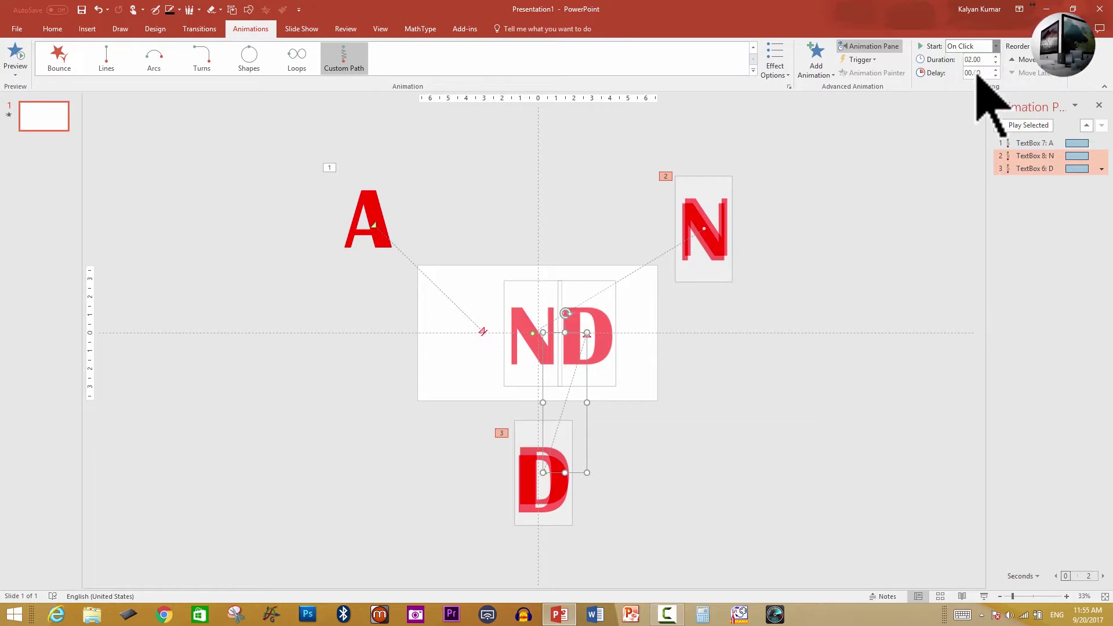
click(984, 596)
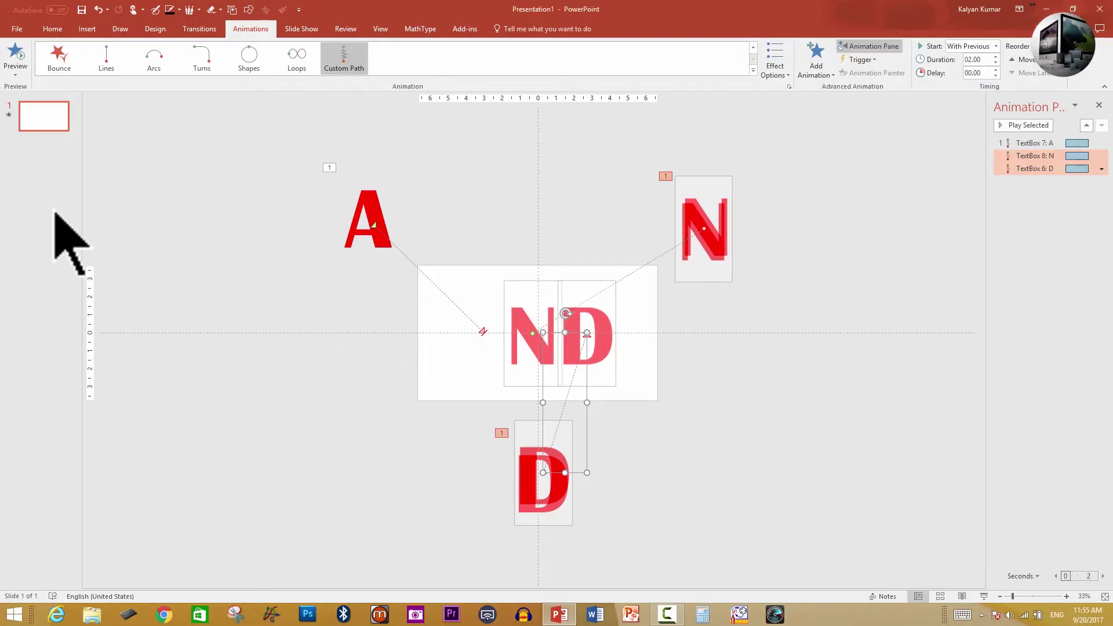
right_click(38, 114)
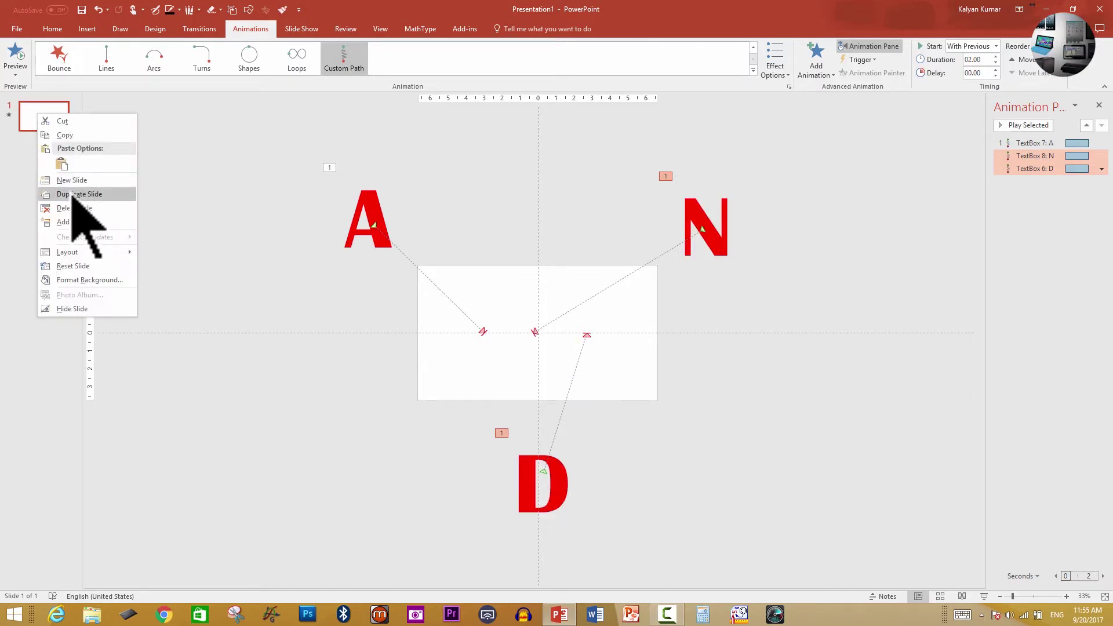
Add a new second slide and delete its title and text placeholders
click(174, 193)
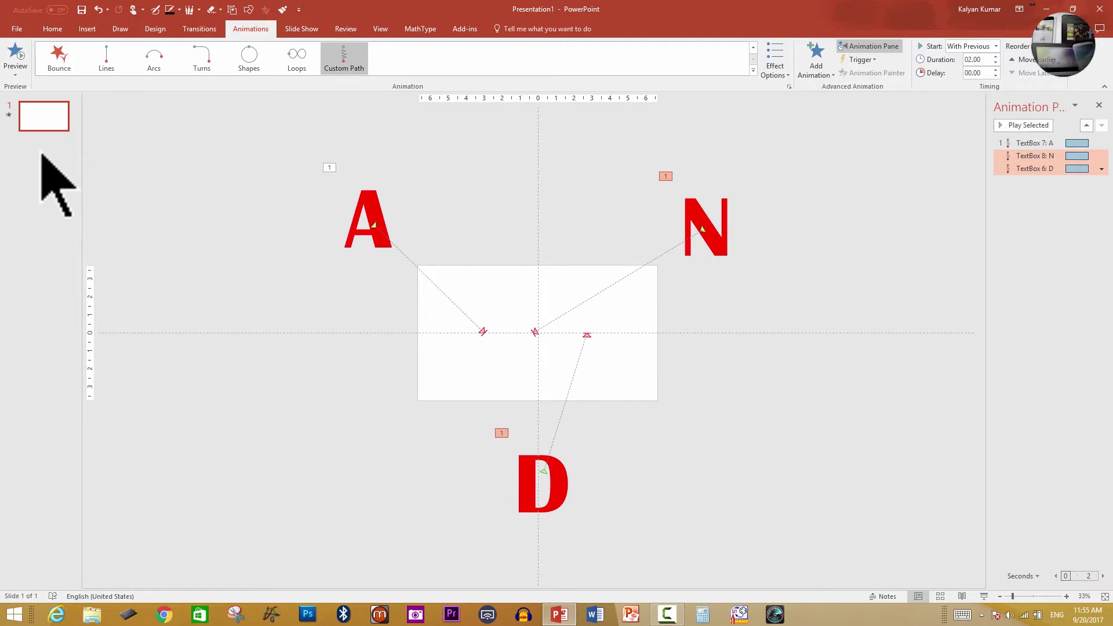
right_click(49, 120)
click(82, 186)
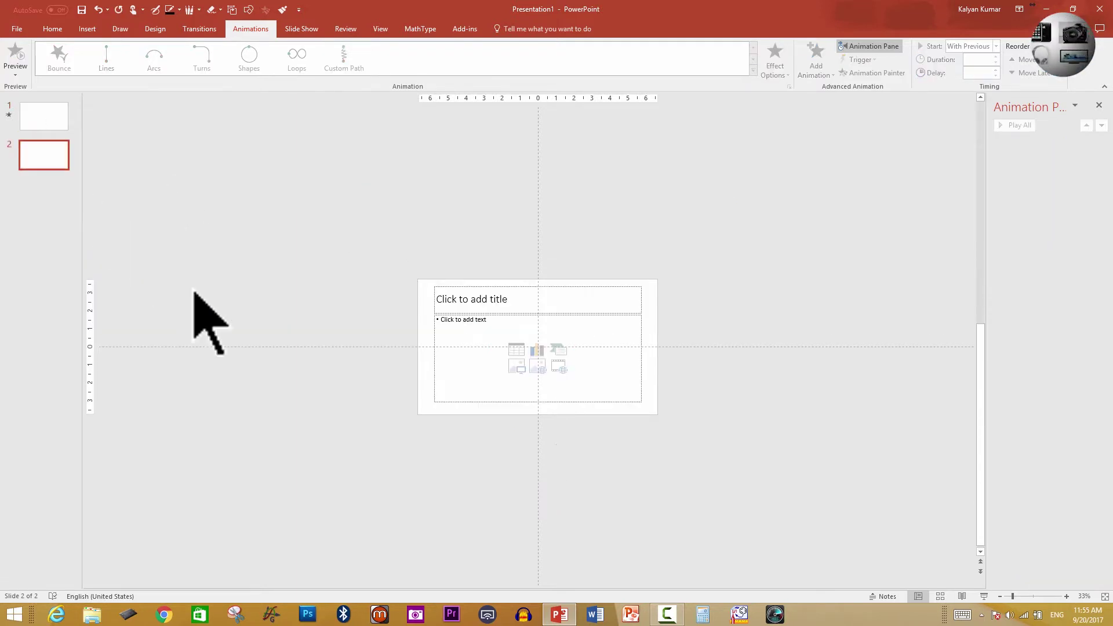
key(ctrl+a)
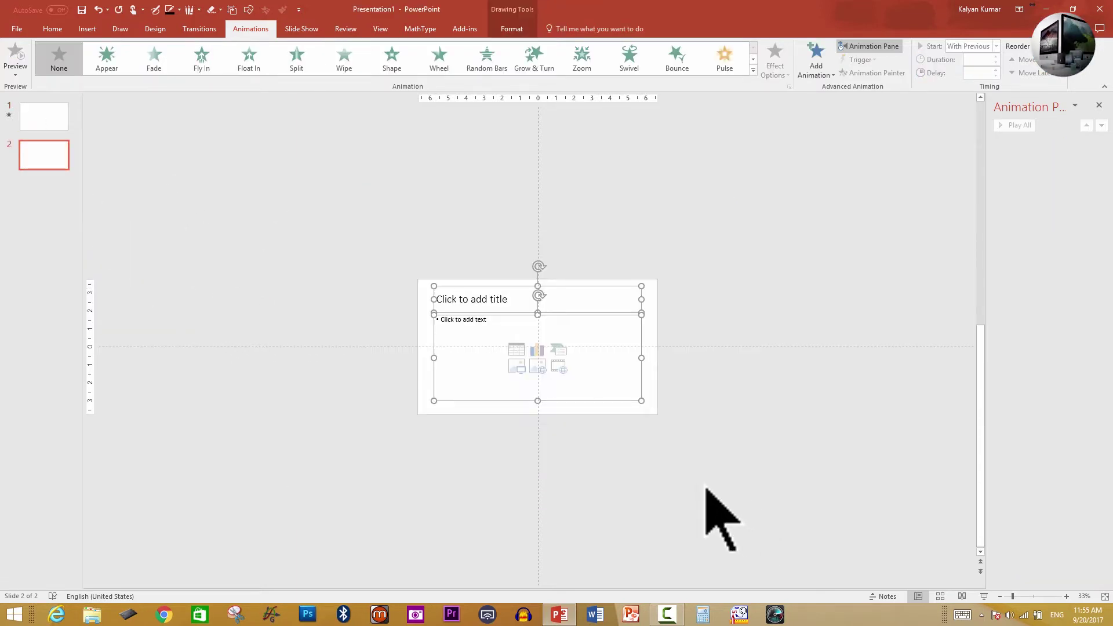
key(Delete)
ctrl+scroll(539, 384, up, 7)
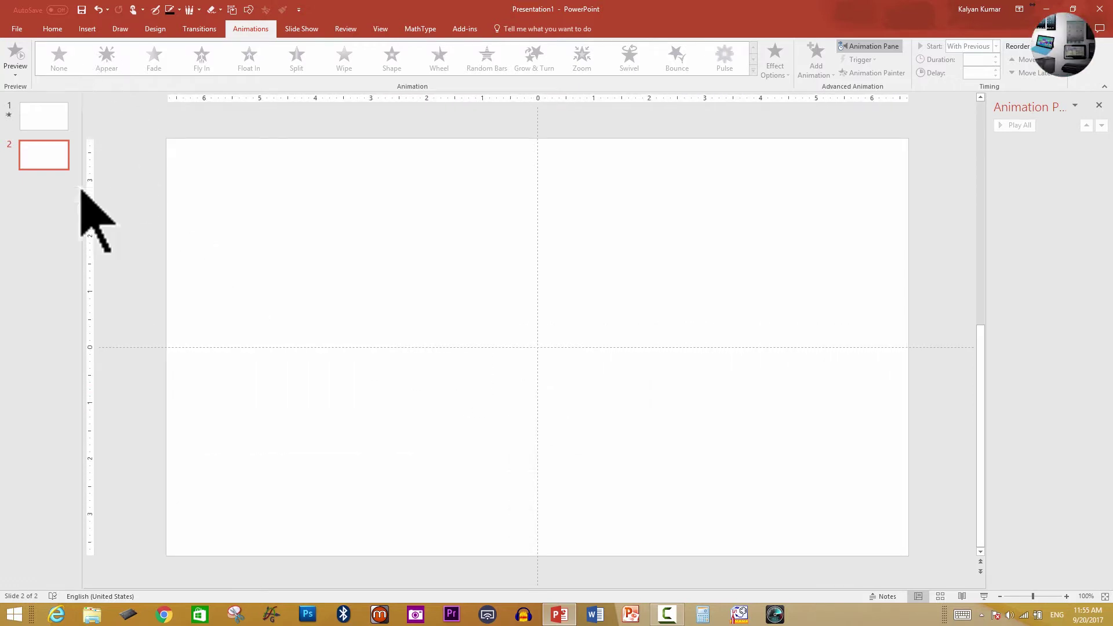
click(87, 29)
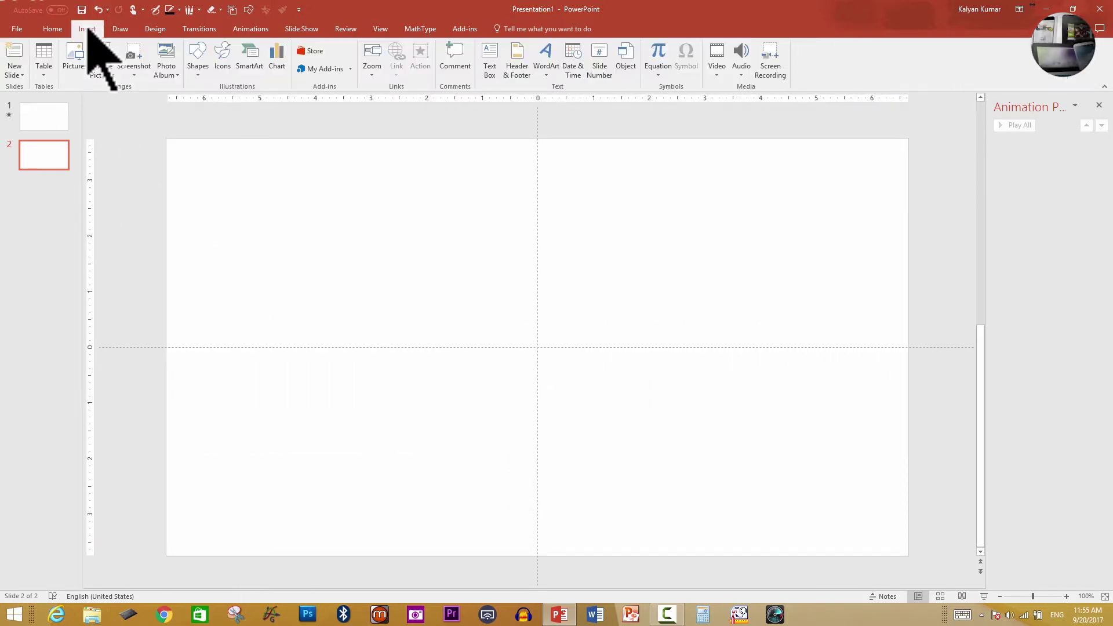
Draw a text box on slide 2 holding 'AND' in 287-pt Britannic Bold
mouse_move(223, 265)
mouse_down()
mouse_move(539, 385)
mouse_move(824, 450)
mouse_up()
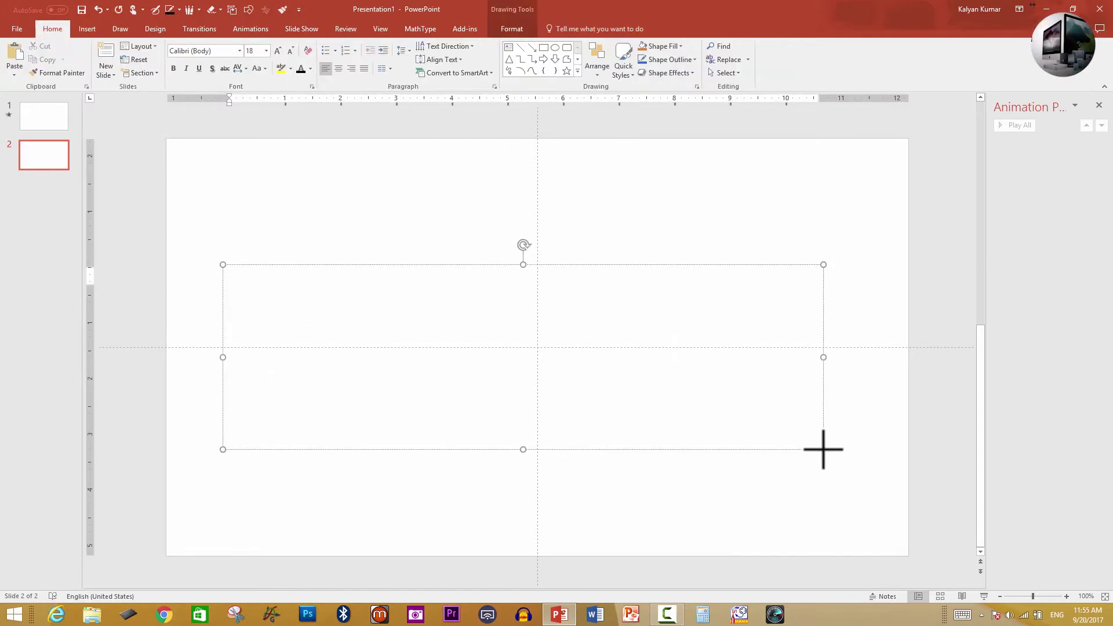
text(AND)
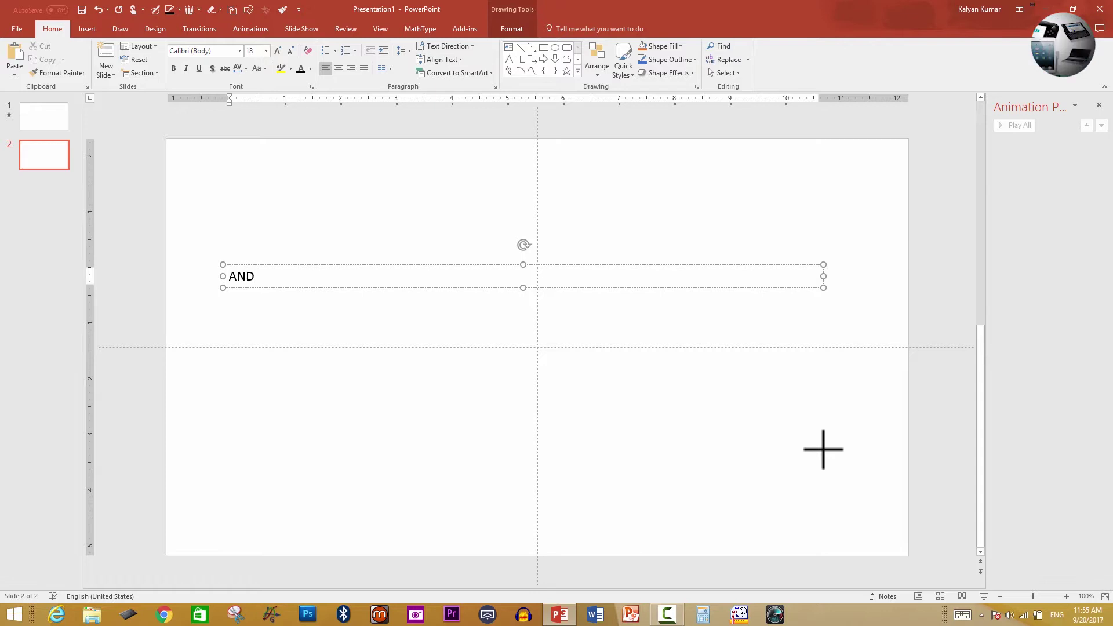
key(ctrl+shift+period)
key(ctrl+shift+period)
key(ctrl+shift+period)
key(ctrl+shift+period)
key(ctrl+shift+period)
key(ctrl+shift+period)
key(ctrl+shift+period)
key(ctrl+shift+period)
key(ctrl+shift+period)
key(ctrl+shift+period)
key(ctrl+shift+period)
key(ctrl+shift+period)
key(ctrl+shift+period)
key(ctrl+shift+period)
key(ctrl+shift+period)
key(ctrl+shift+period)
key(ctrl+shift+period)
key(ctrl+shift+period)
key(ctrl+shift+period)
key(ctrl+shift+period)
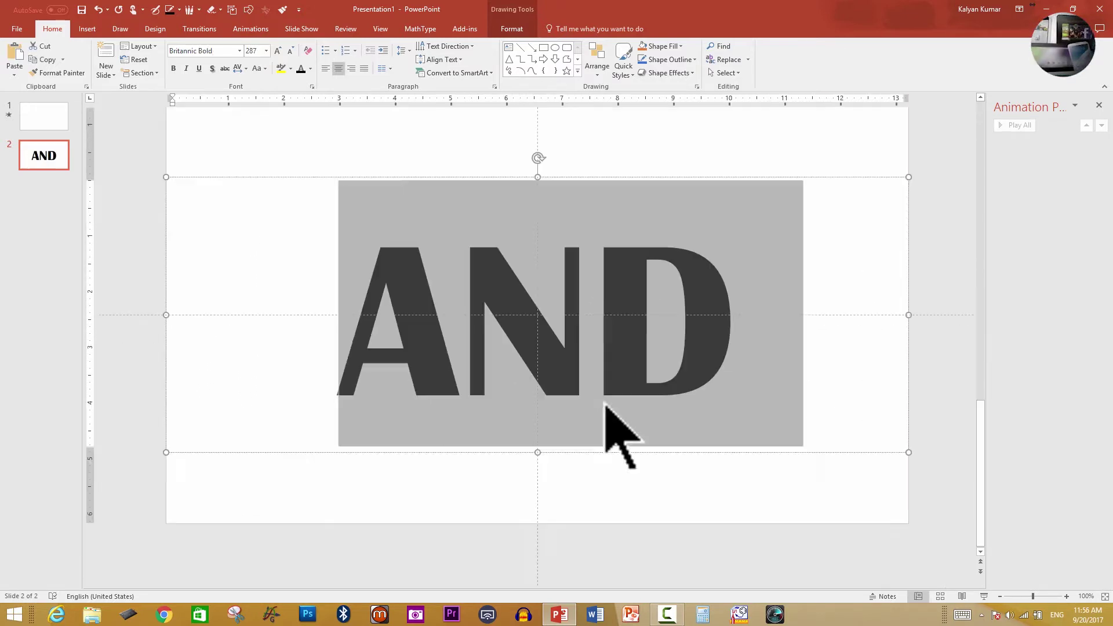
click(403, 505)
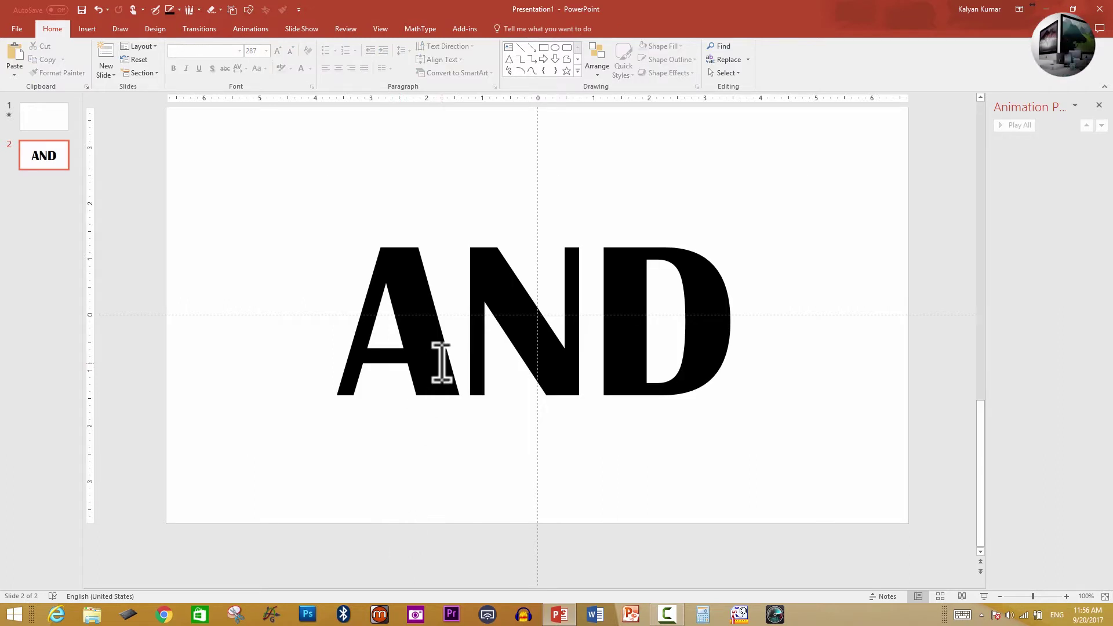
scroll(441, 362, down, 3)
click(438, 423)
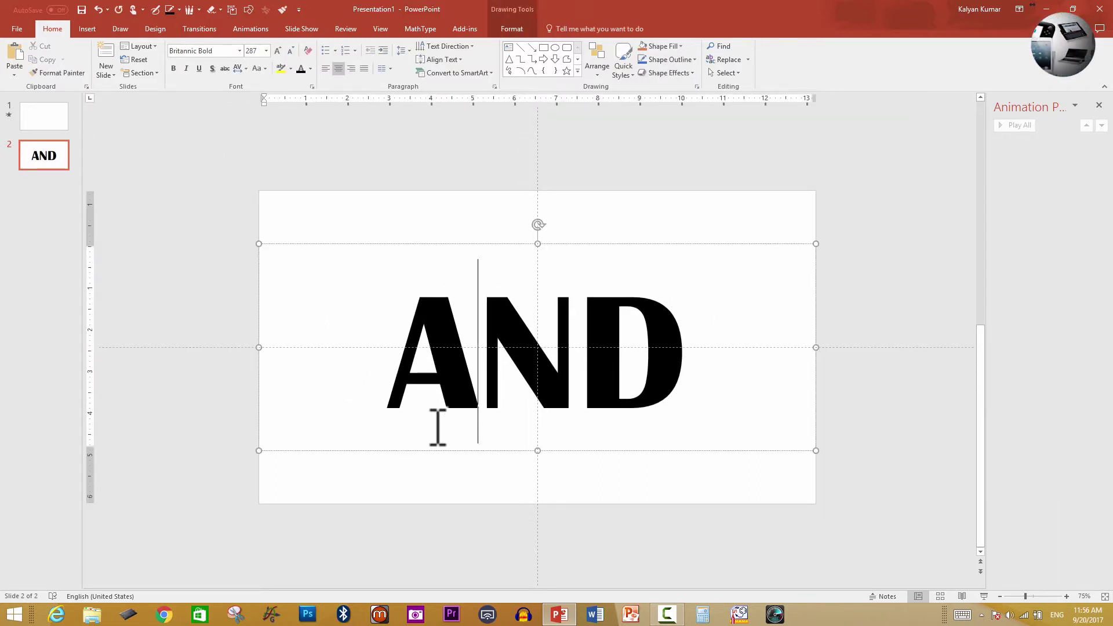
Duplicate the AND box as a narrow red 'A' and place it off the slide, upper-left
drag(436, 455, 292, 277)
drag(532, 222, 273, 248)
text(A)
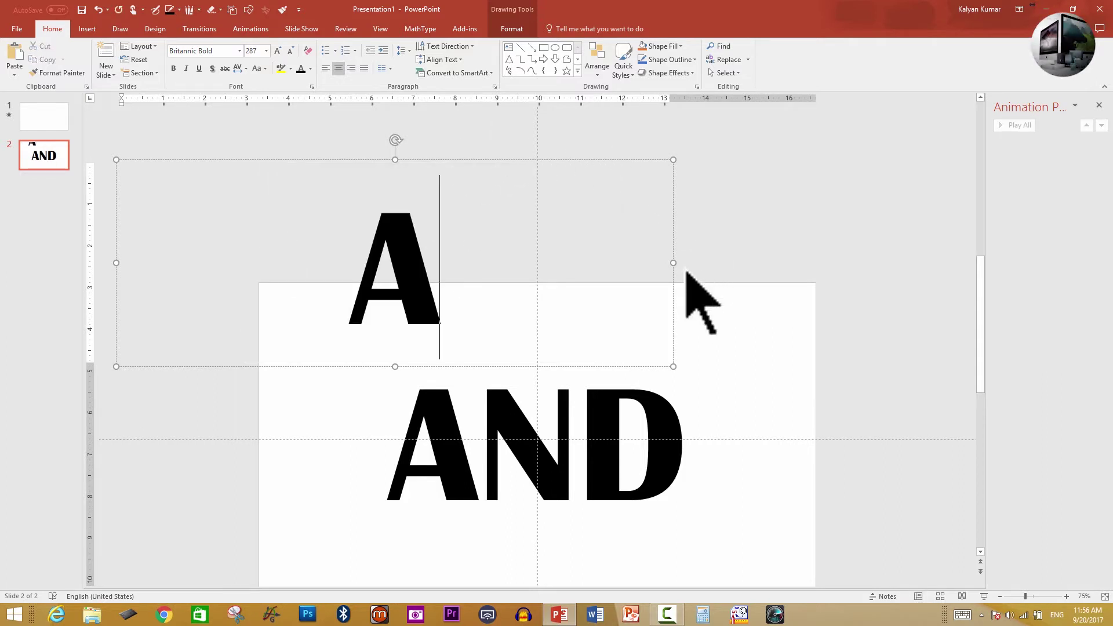
drag(672, 262, 219, 264)
click(310, 69)
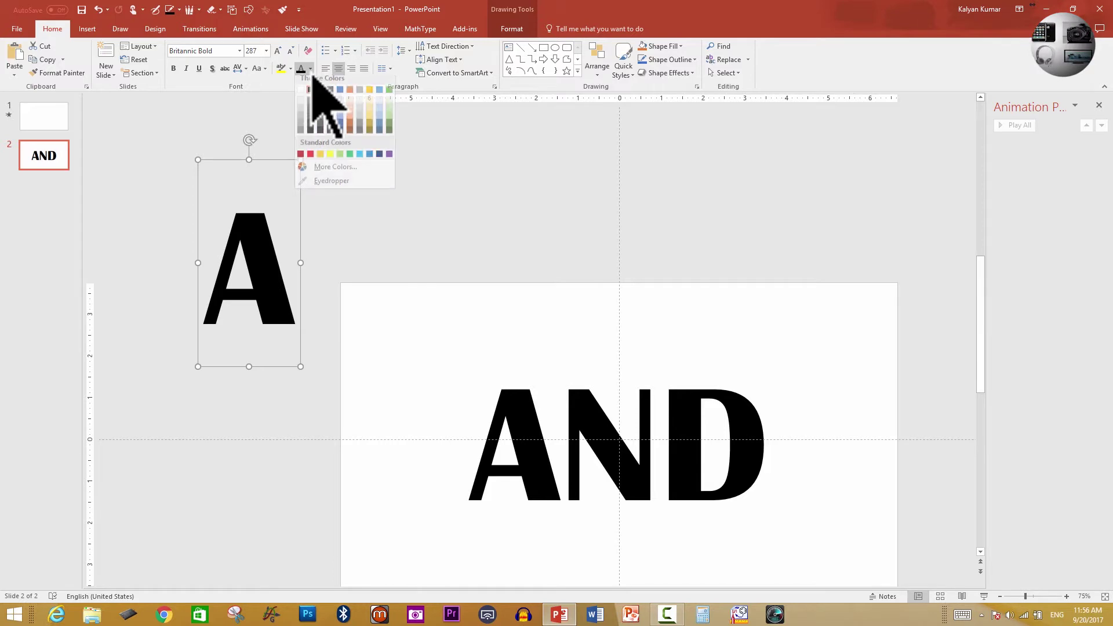
click(310, 154)
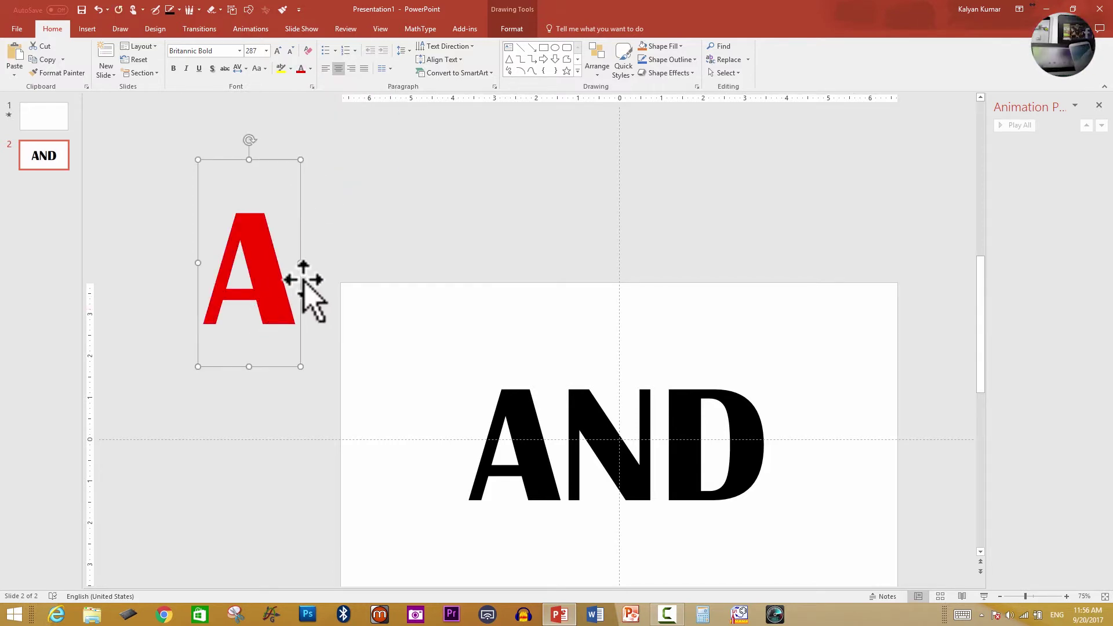
drag(313, 291, 324, 238)
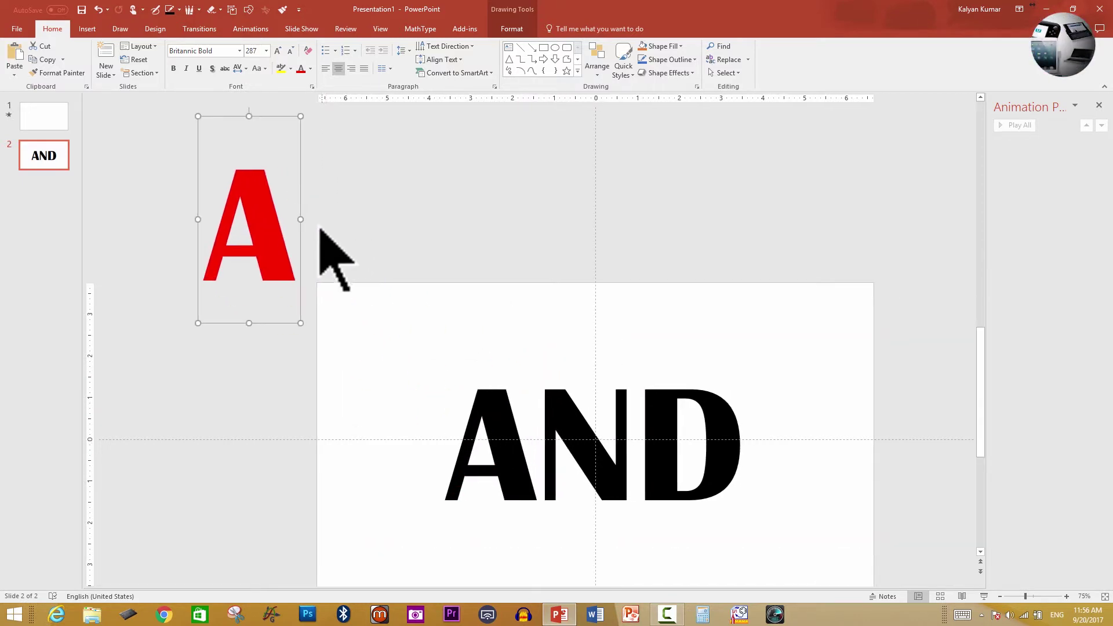
Copy the red A, retype it as 'N' and move it off the slide upper-right
drag(304, 248, 591, 233)
scroll(505, 219, up, 1)
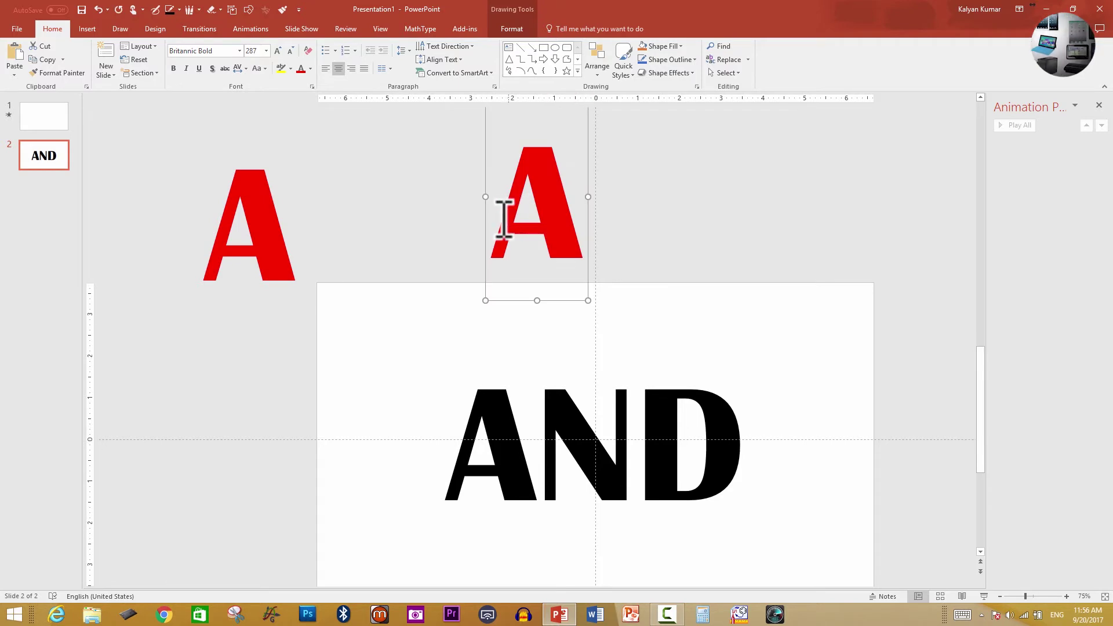
double_click(550, 214)
text(N)
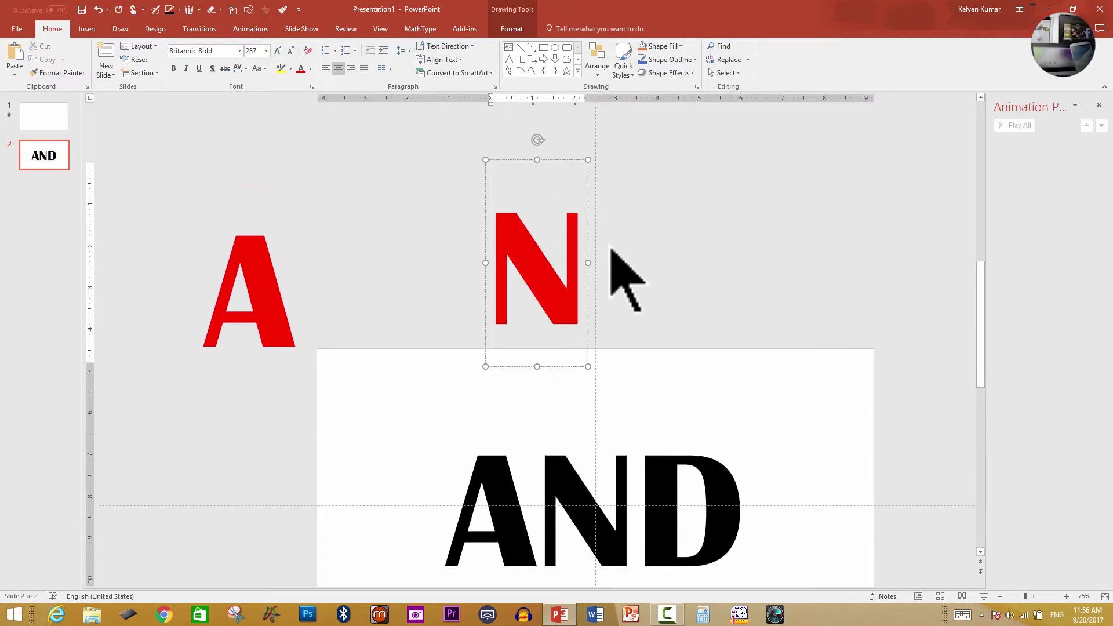
click(609, 214)
click(567, 232)
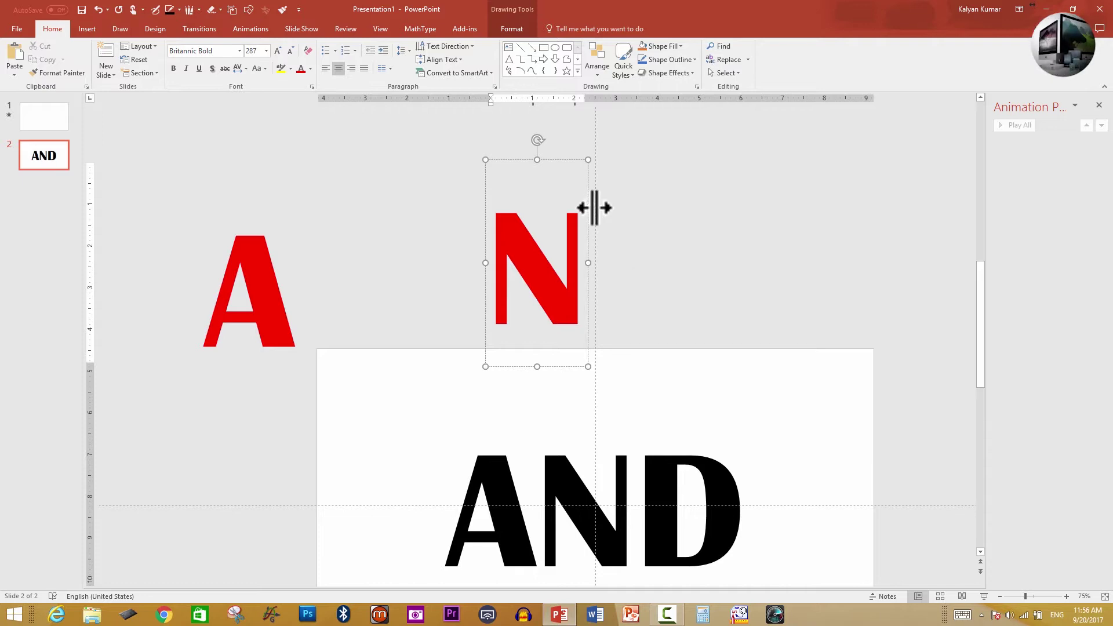
drag(559, 168, 928, 152)
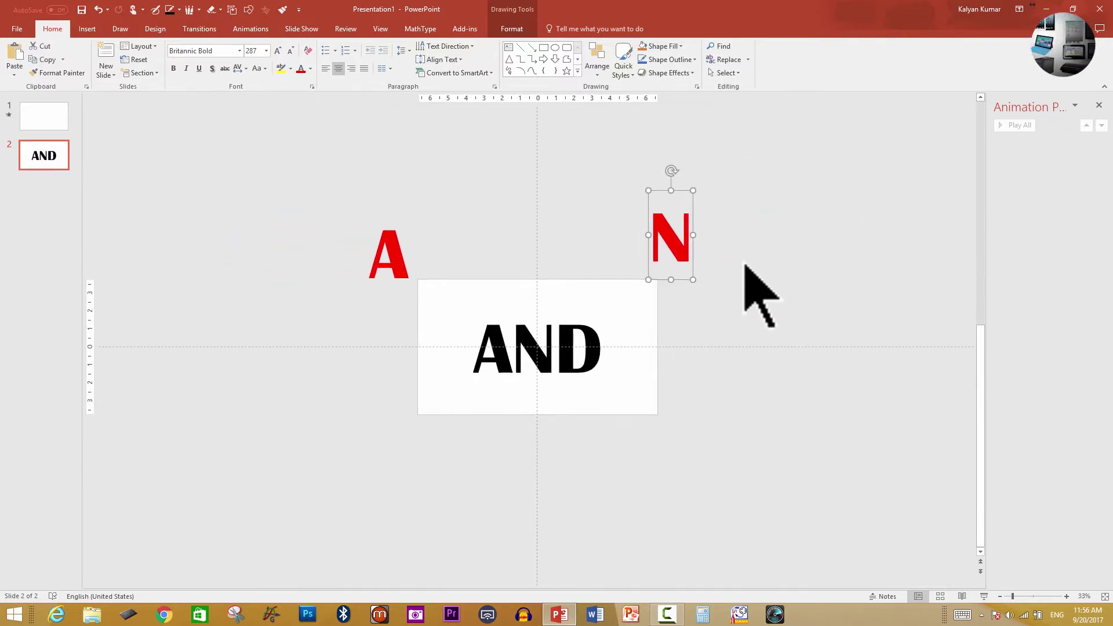
Copy the red N to below the slide and retype it as 'D'
ctrl+drag(693, 262, 532, 490)
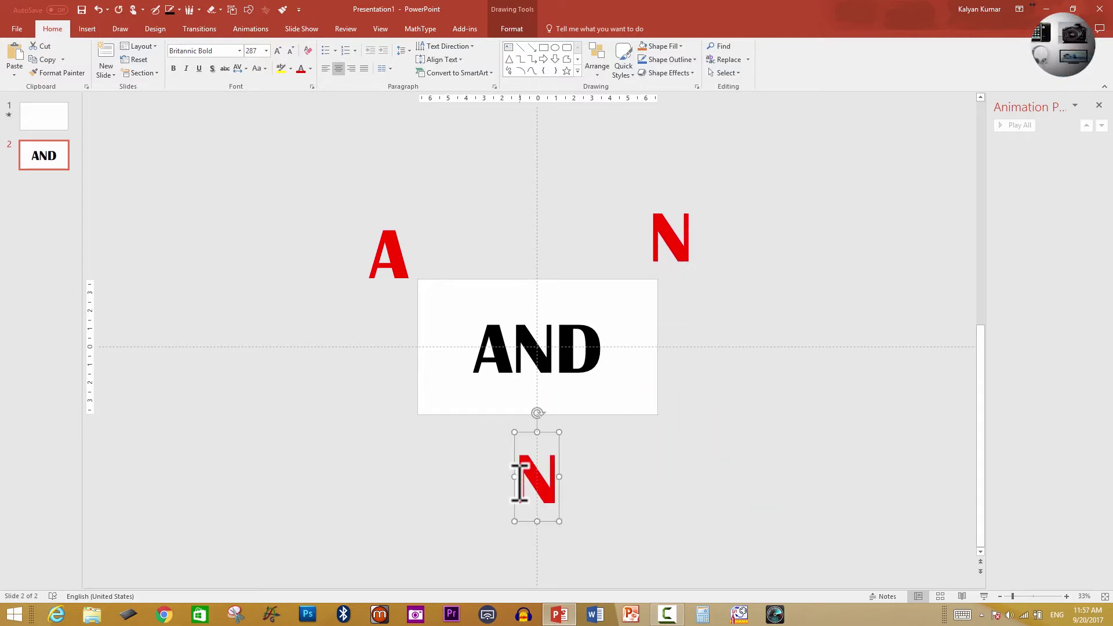
double_click(516, 480)
text(D)
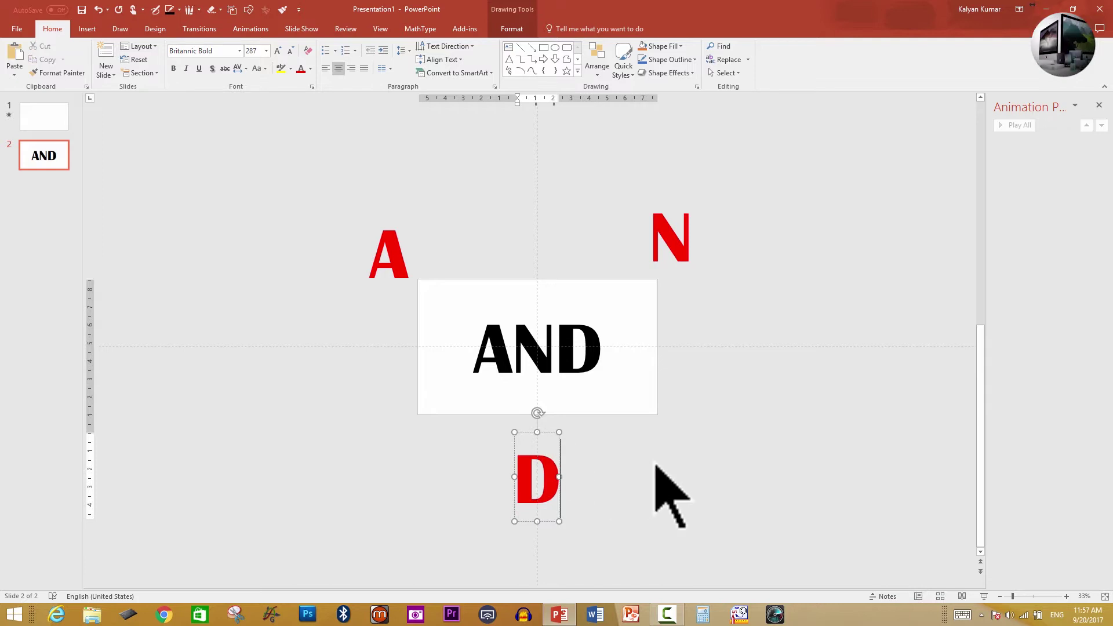
click(641, 479)
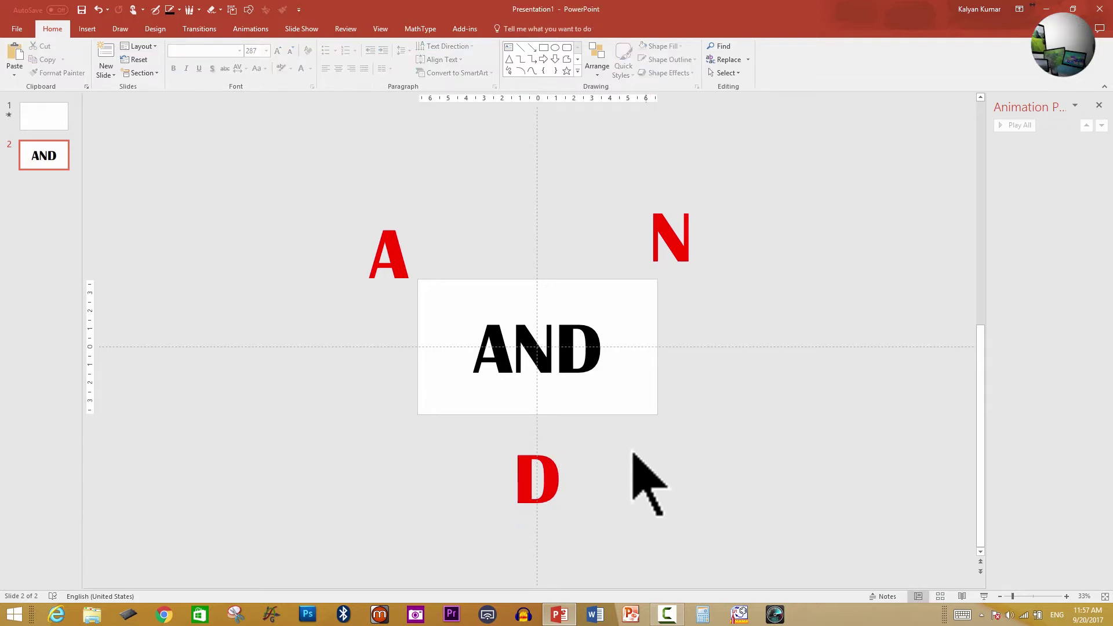
Duplicate slide 2 as slide 3
right_click(60, 163)
click(121, 241)
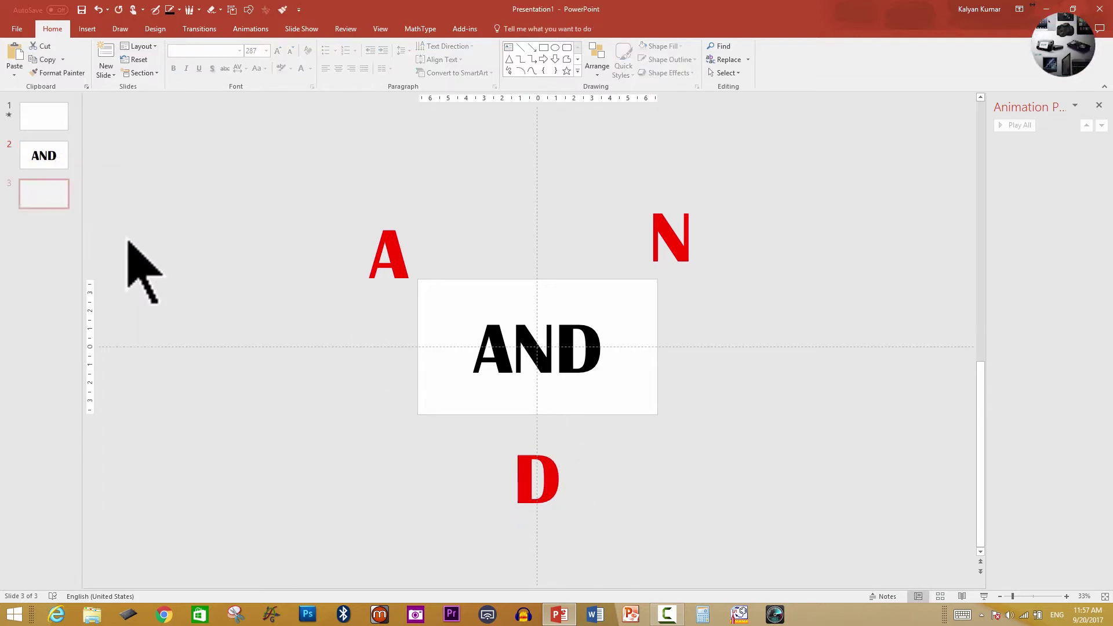
click(546, 318)
drag(40, 119, 53, 160)
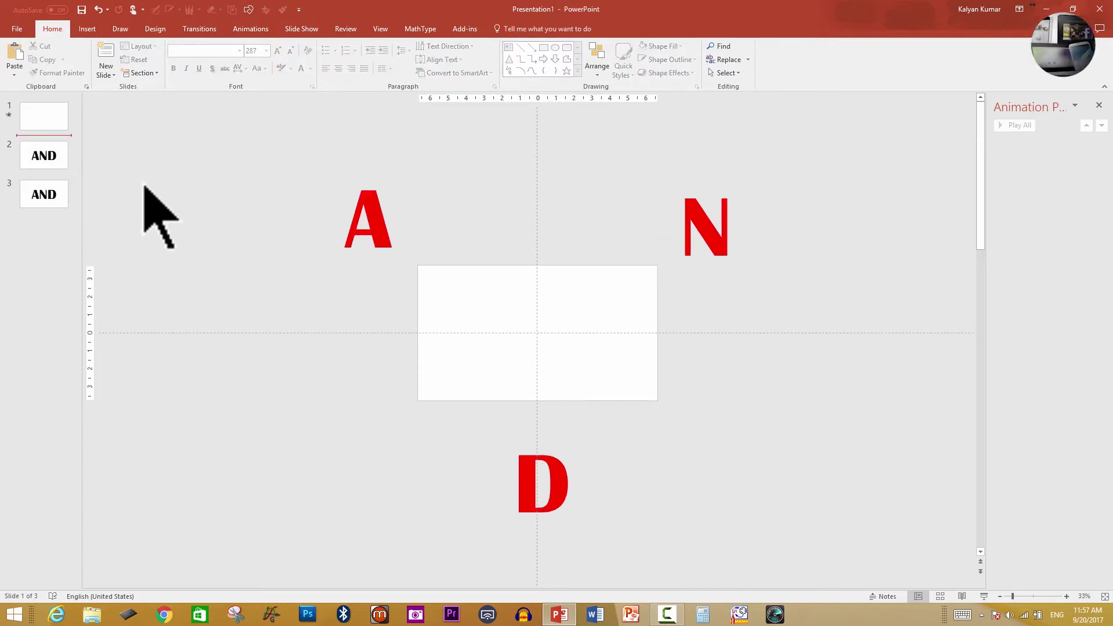
Delete the black AND text box from slide 2
click(46, 158)
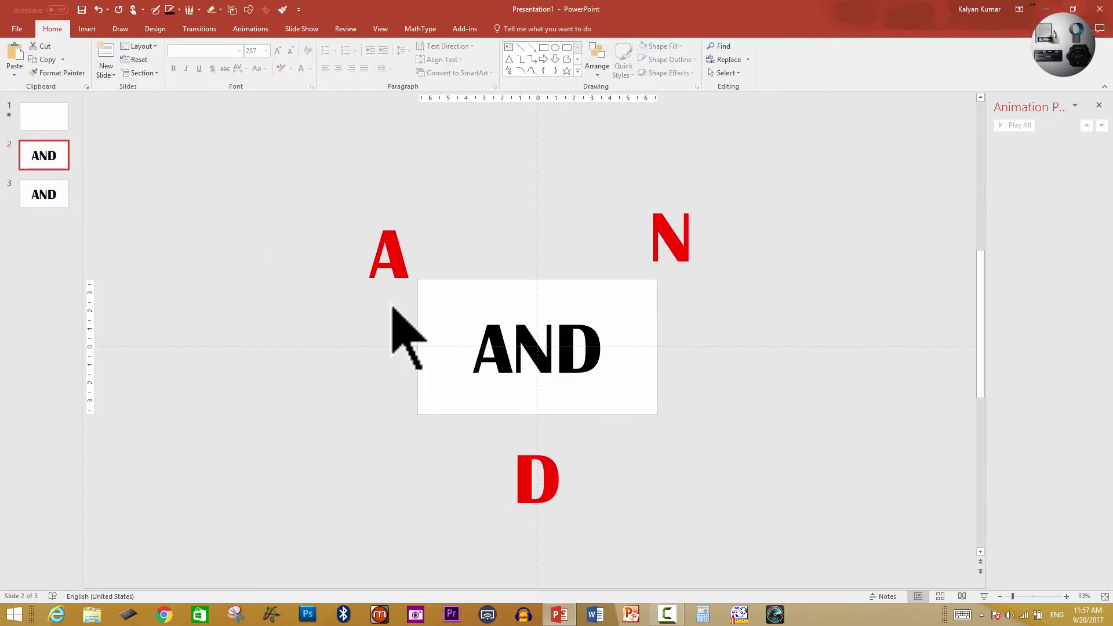
click(490, 322)
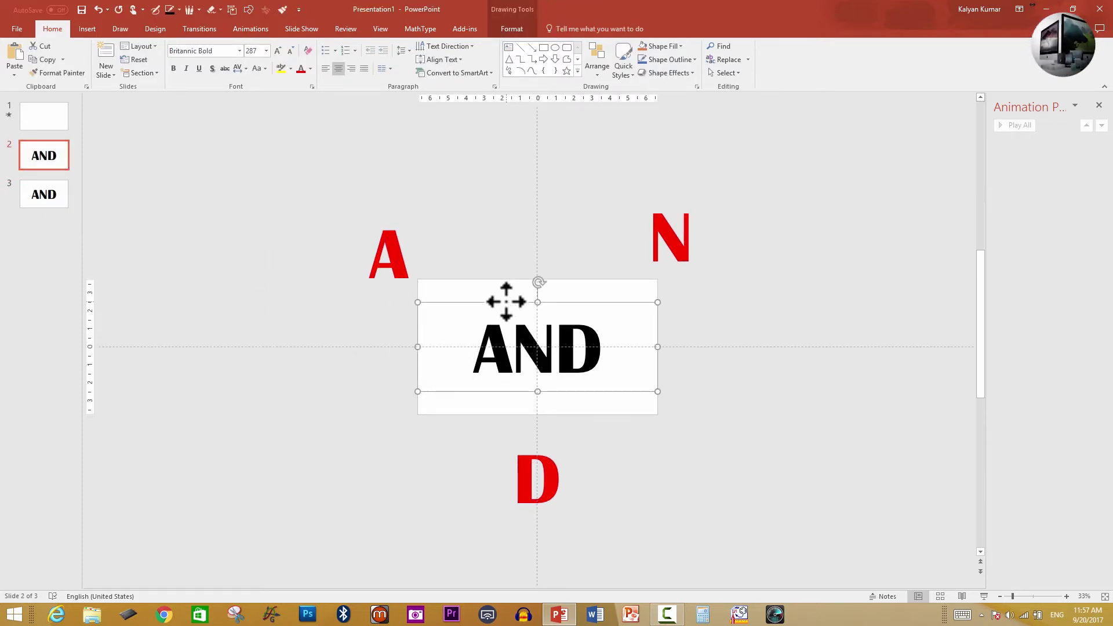
key(Delete)
click(46, 202)
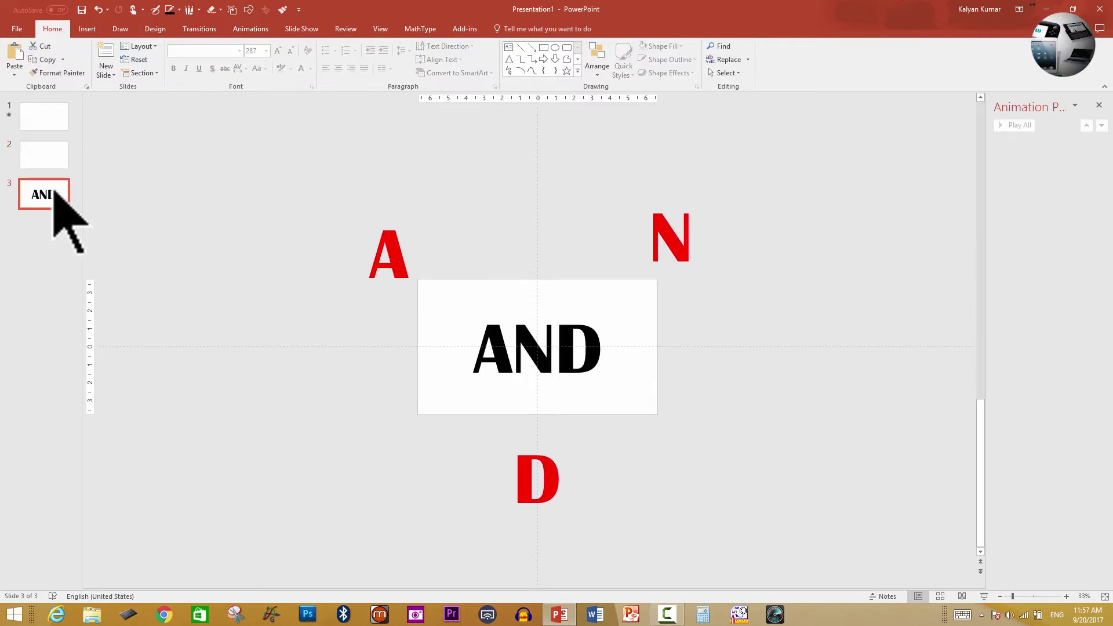
click(403, 261)
Lay the red A and red N over the black A and N on slide 3
scroll(405, 255, up, 4)
drag(261, 293, 517, 490)
scroll(516, 489, down, 1)
drag(437, 378, 455, 422)
scroll(454, 422, up, 4)
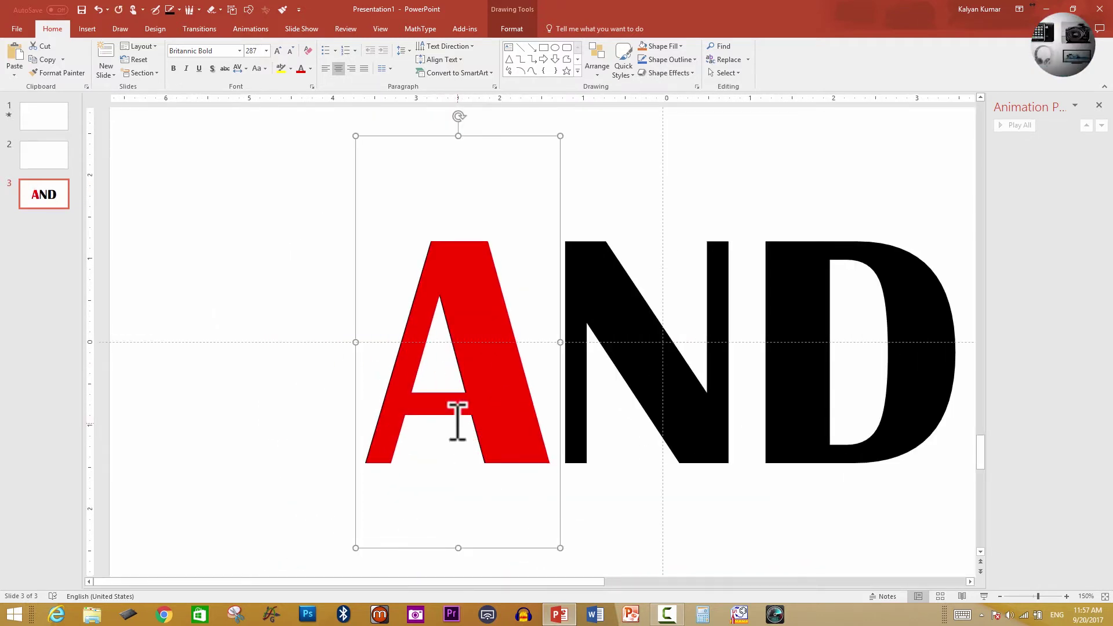
scroll(457, 422, down, 5)
click(716, 267)
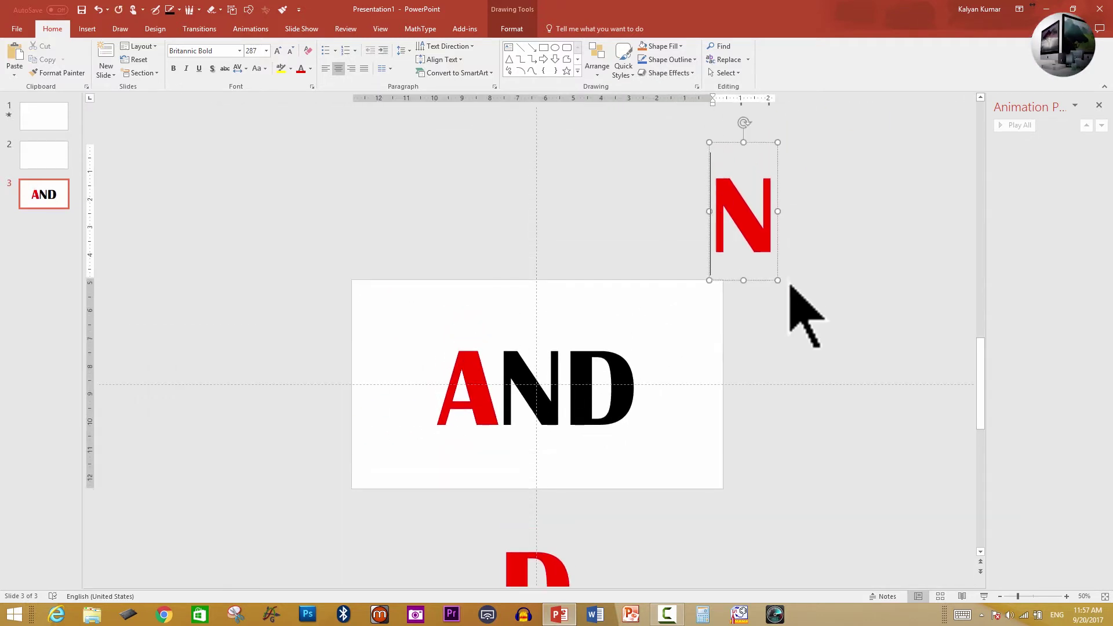
drag(764, 281, 551, 455)
scroll(555, 457, down, 2)
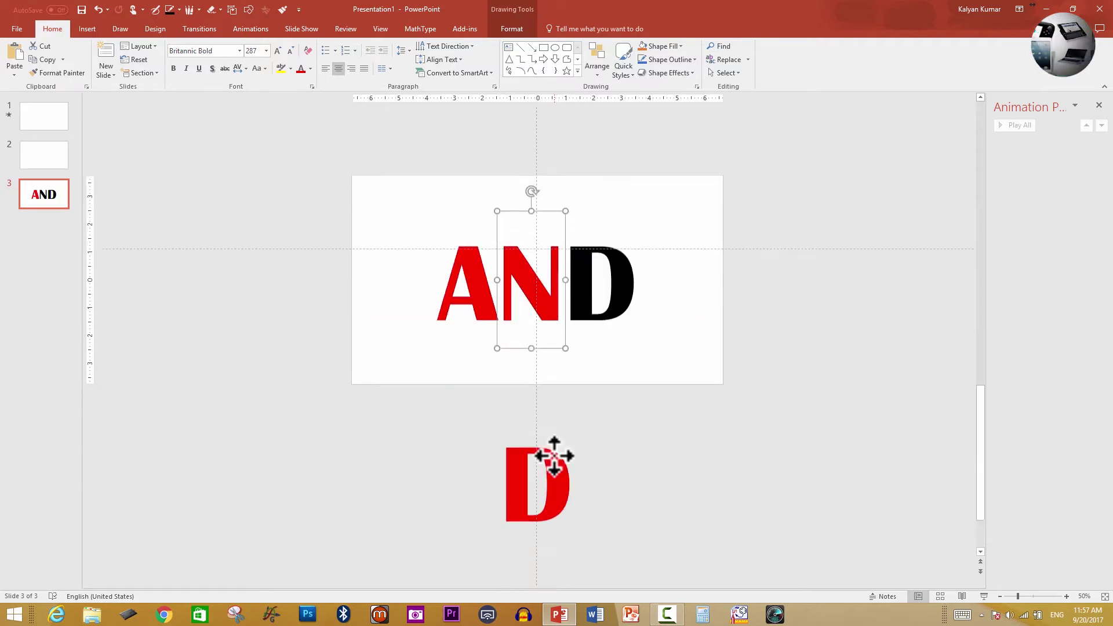
scroll(555, 457, up, 3)
scroll(554, 452, down, 3)
scroll(555, 453, down, 2)
Place the red D exactly over the black D, nudging it right, then check slides 2 and 3
click(575, 403)
drag(574, 402, 668, 121)
scroll(698, 330, up, 3)
scroll(708, 348, up, 5)
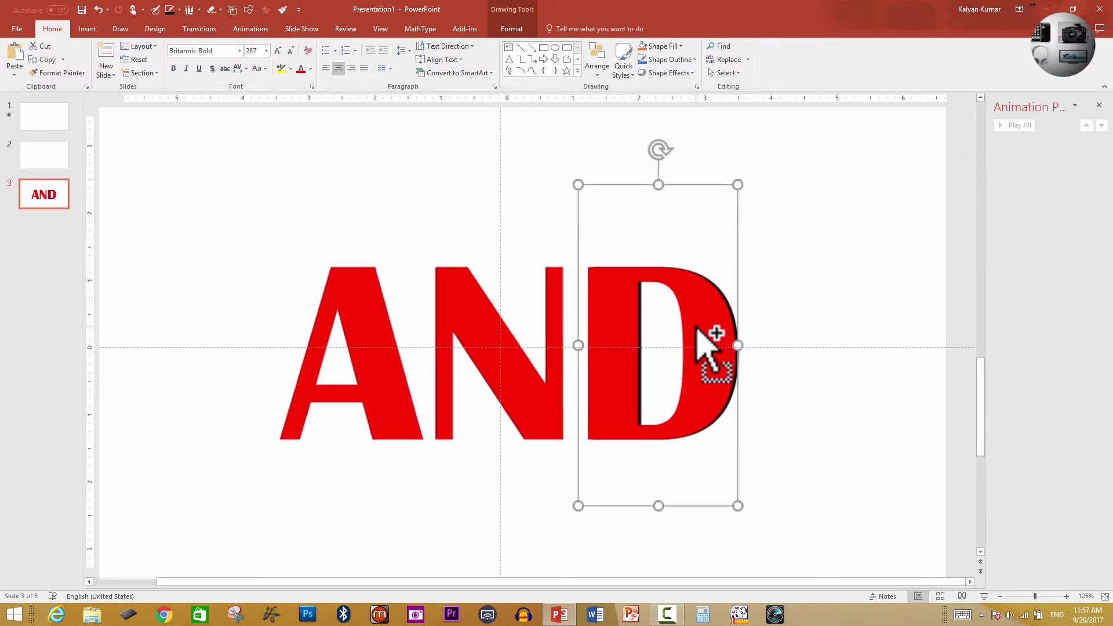
key(Right)
key(Right)
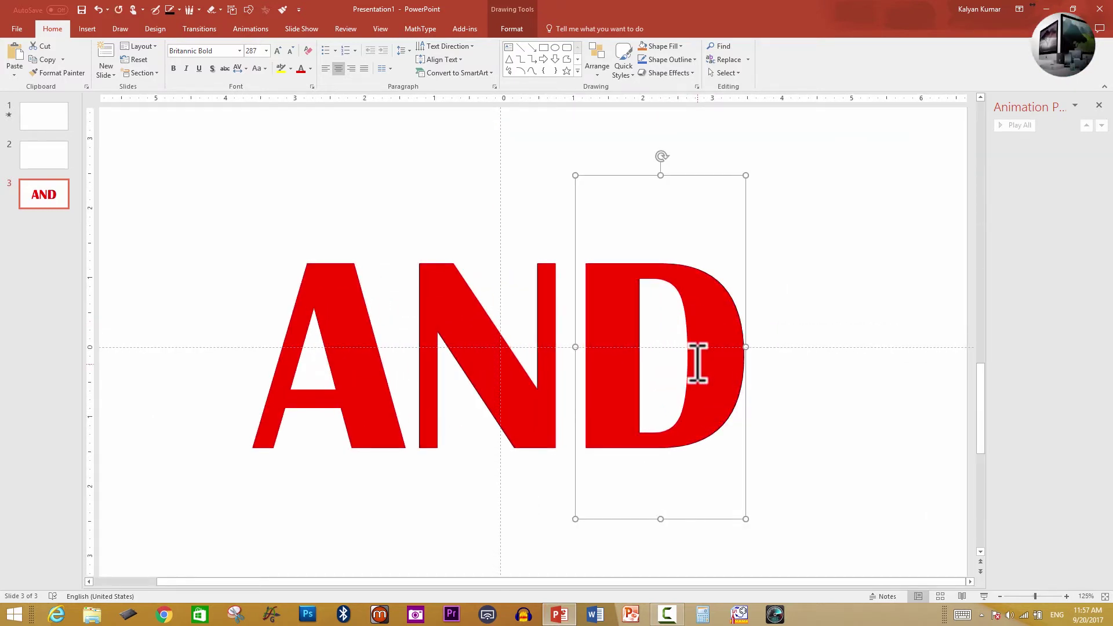
scroll(703, 363, down, 5)
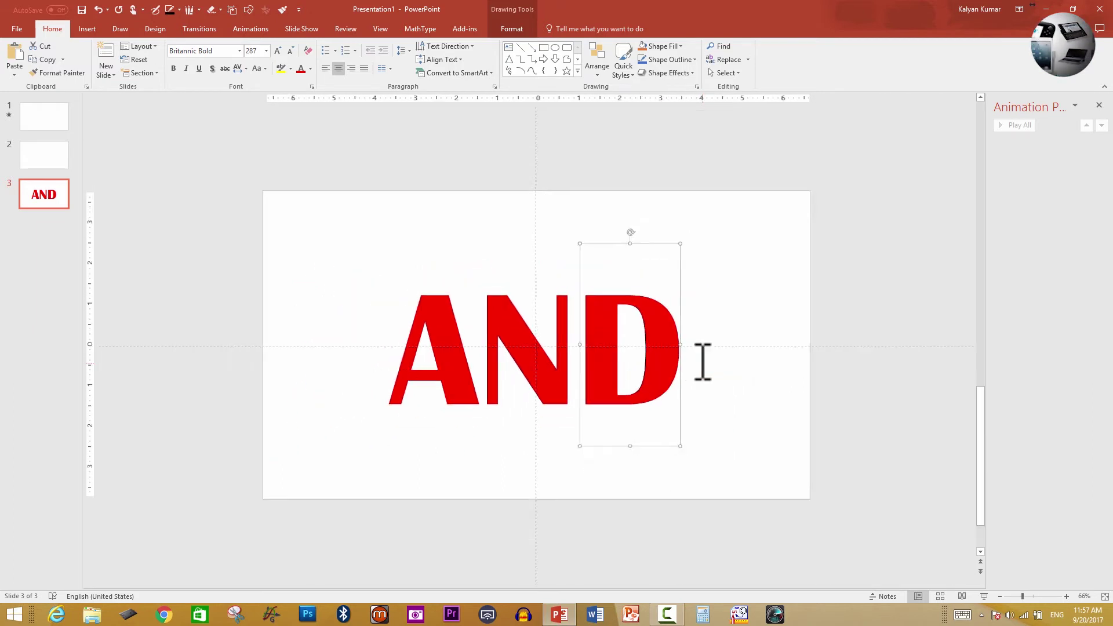
click(715, 371)
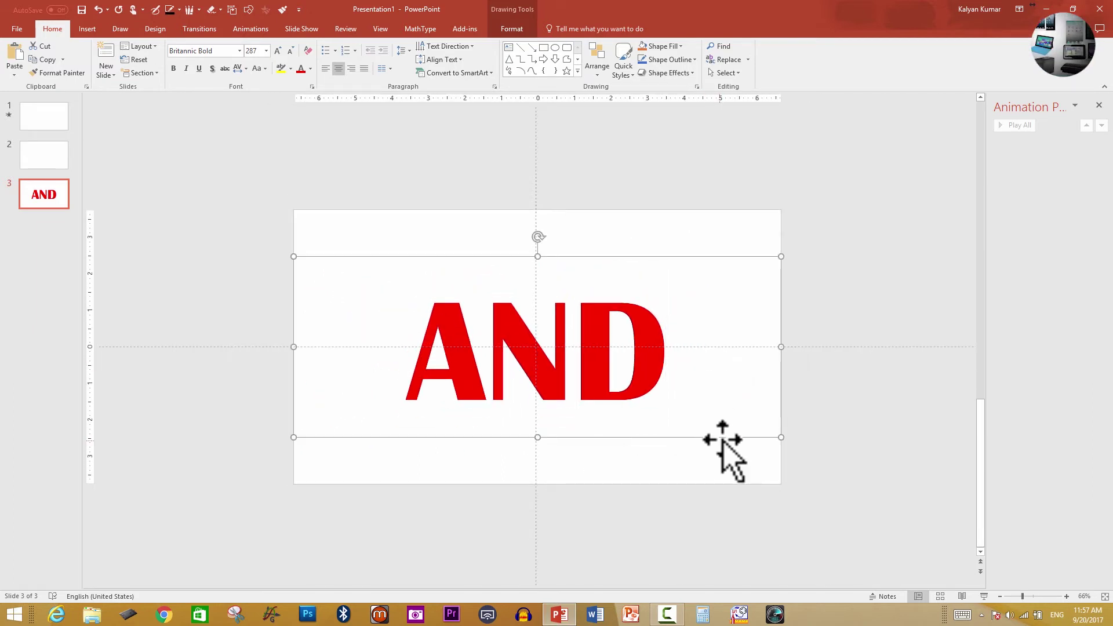
click(702, 467)
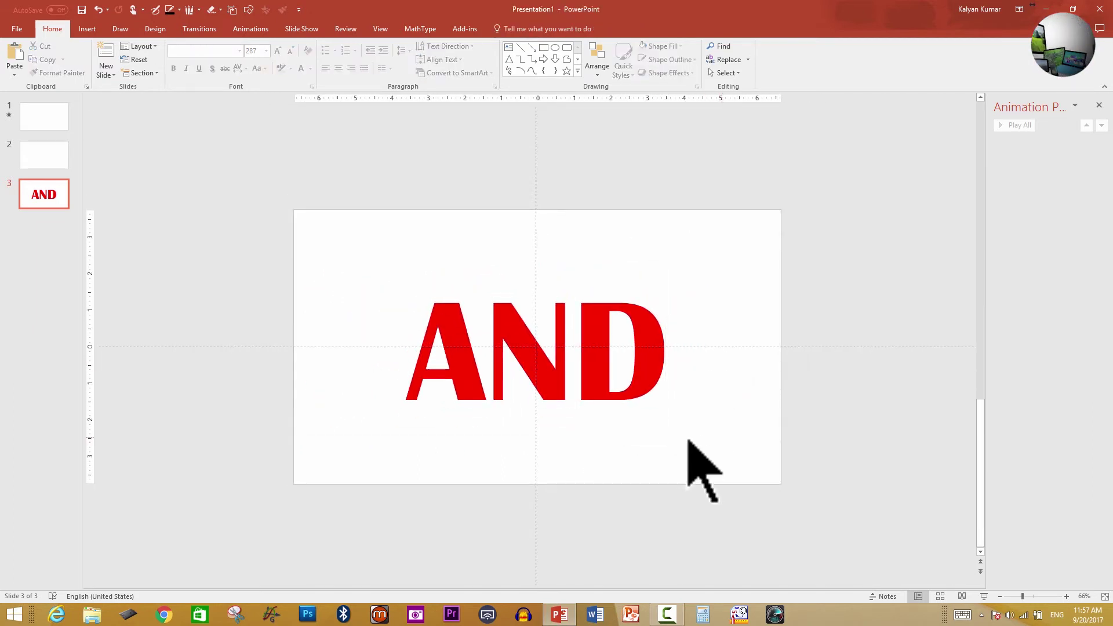
click(51, 165)
click(45, 197)
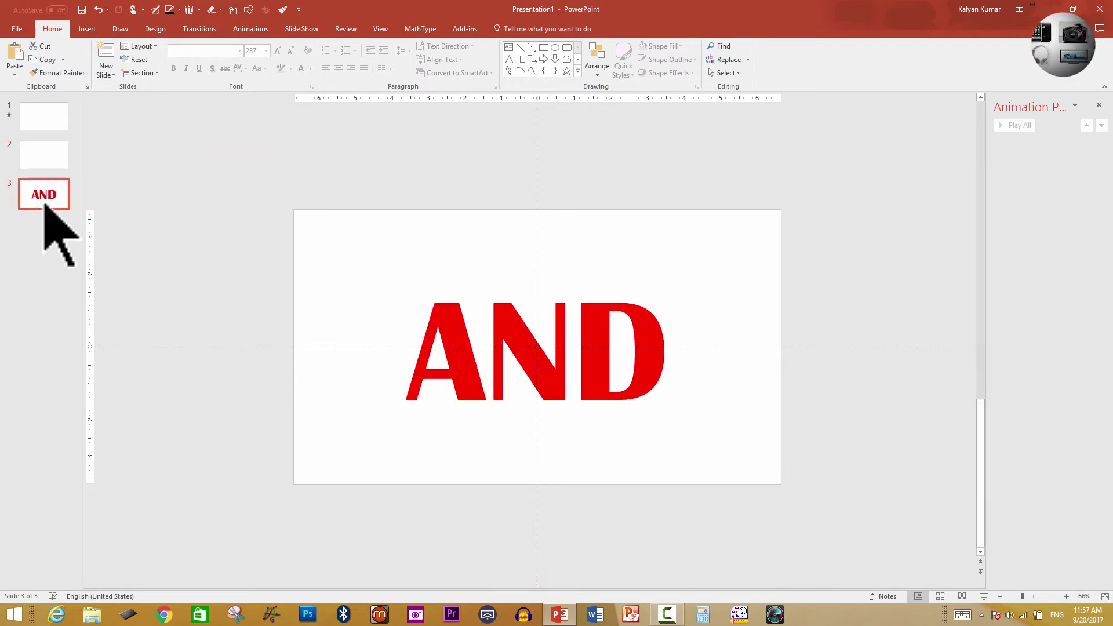
Apply the Morph transition to slide 3
click(205, 29)
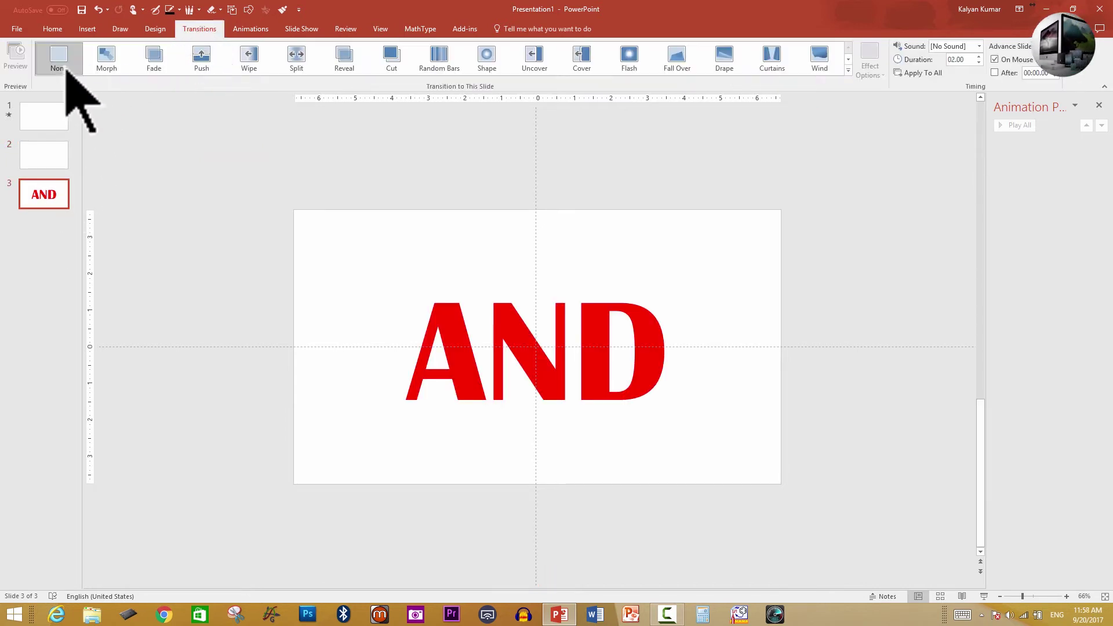
click(104, 65)
click(51, 155)
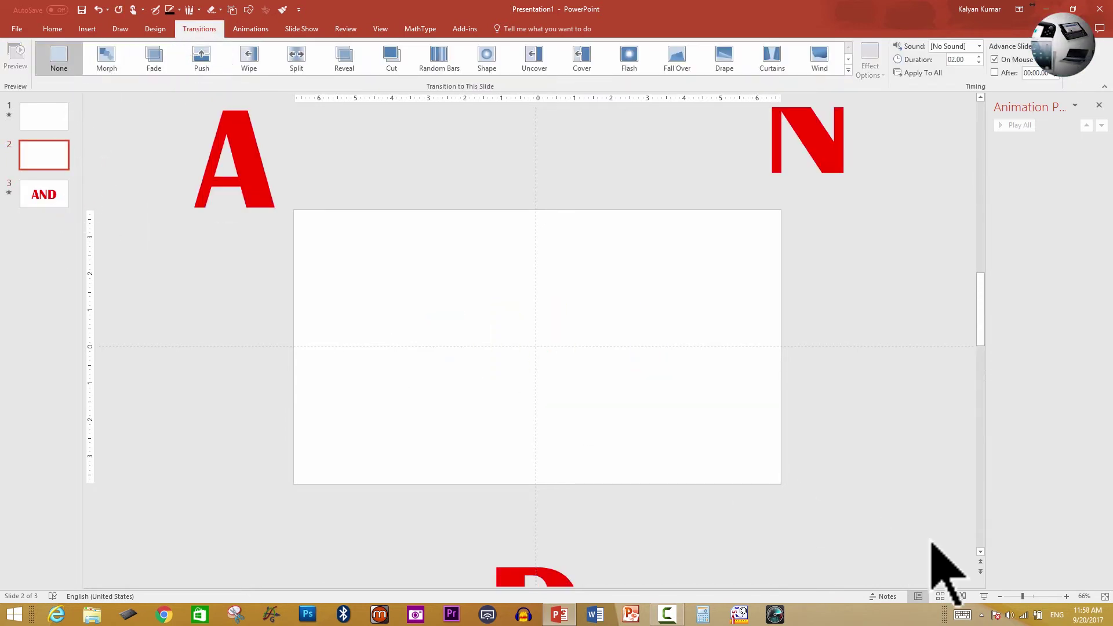
Play the slide show from slide 2, watching the letters form AND several times, then exit
click(984, 598)
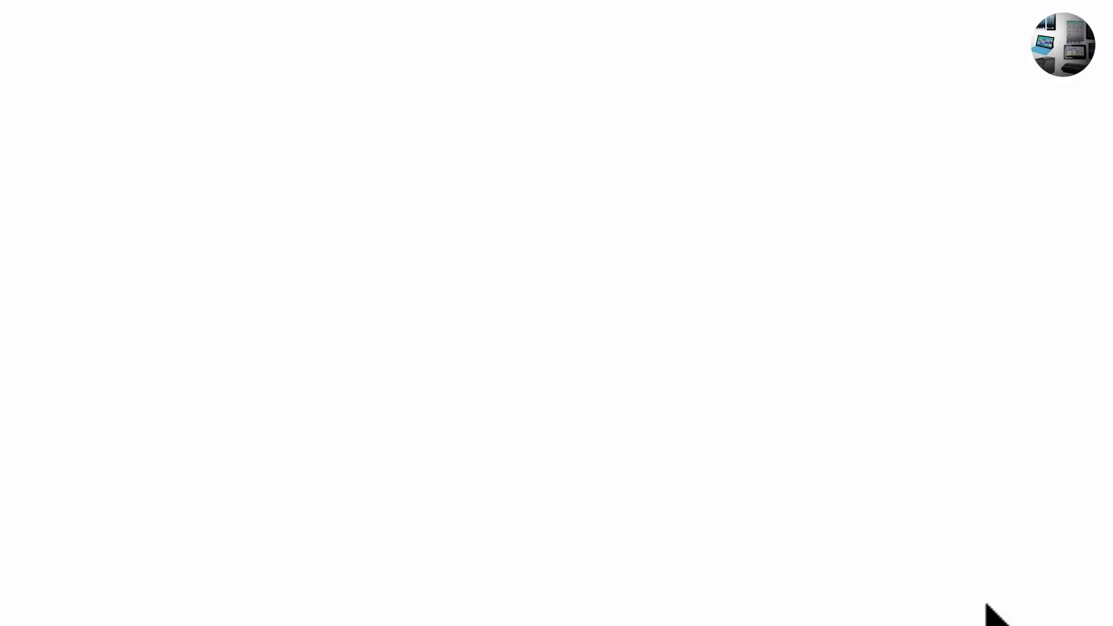
click(987, 604)
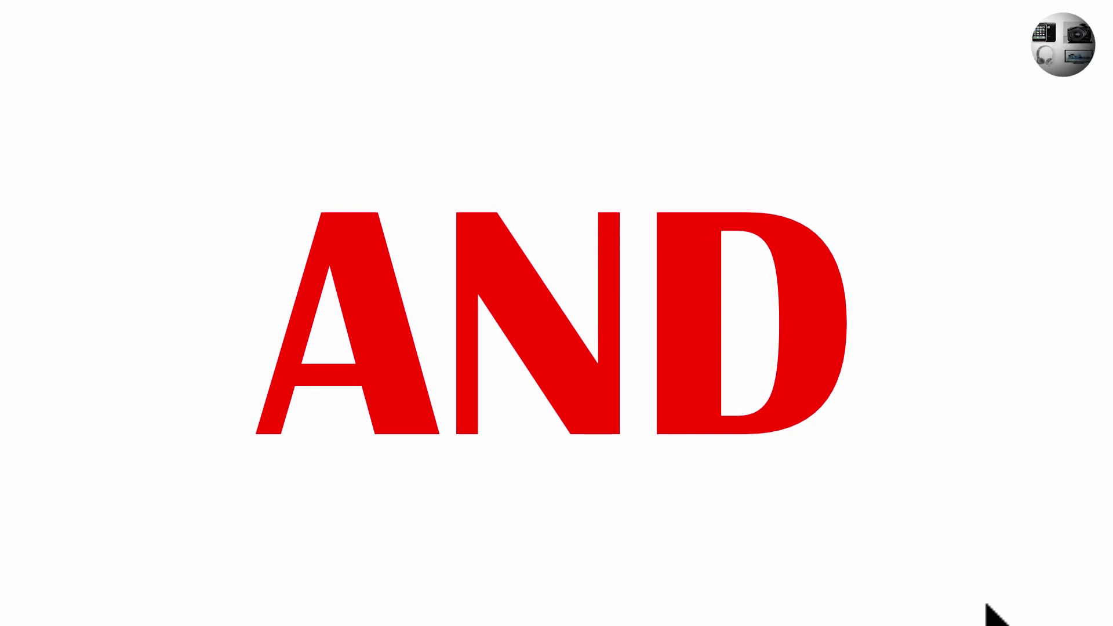
click(986, 604)
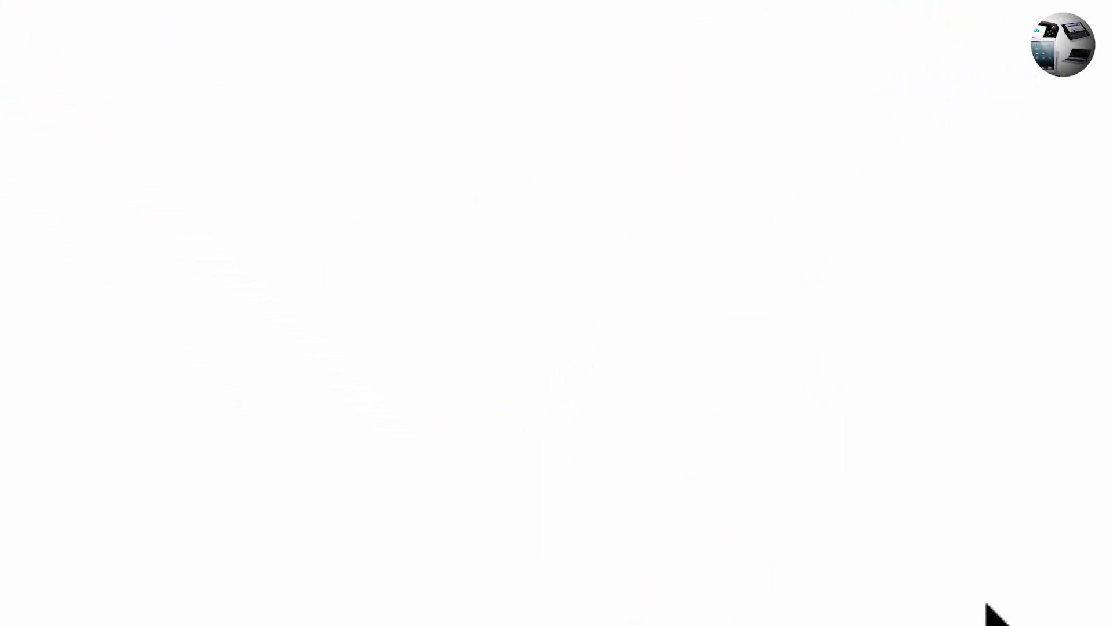
click(987, 605)
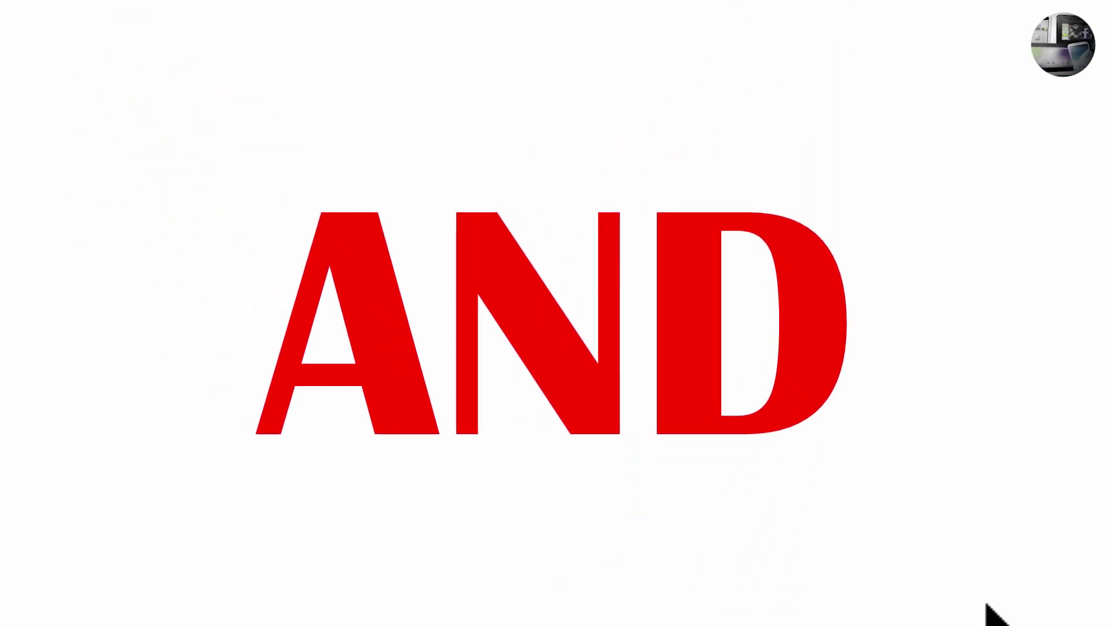
click(986, 604)
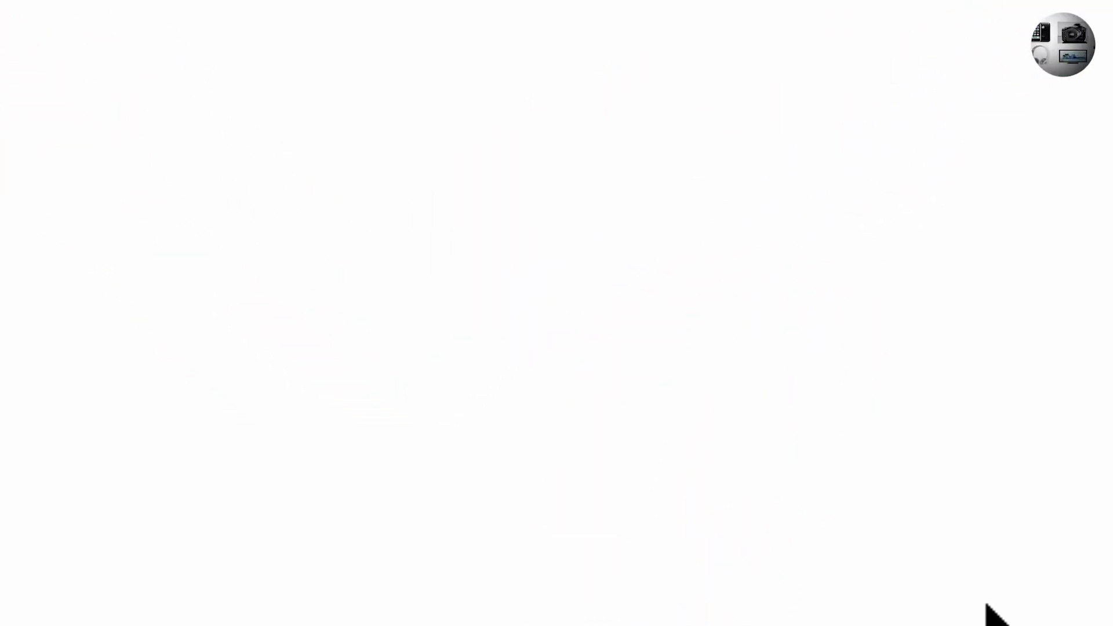
click(987, 606)
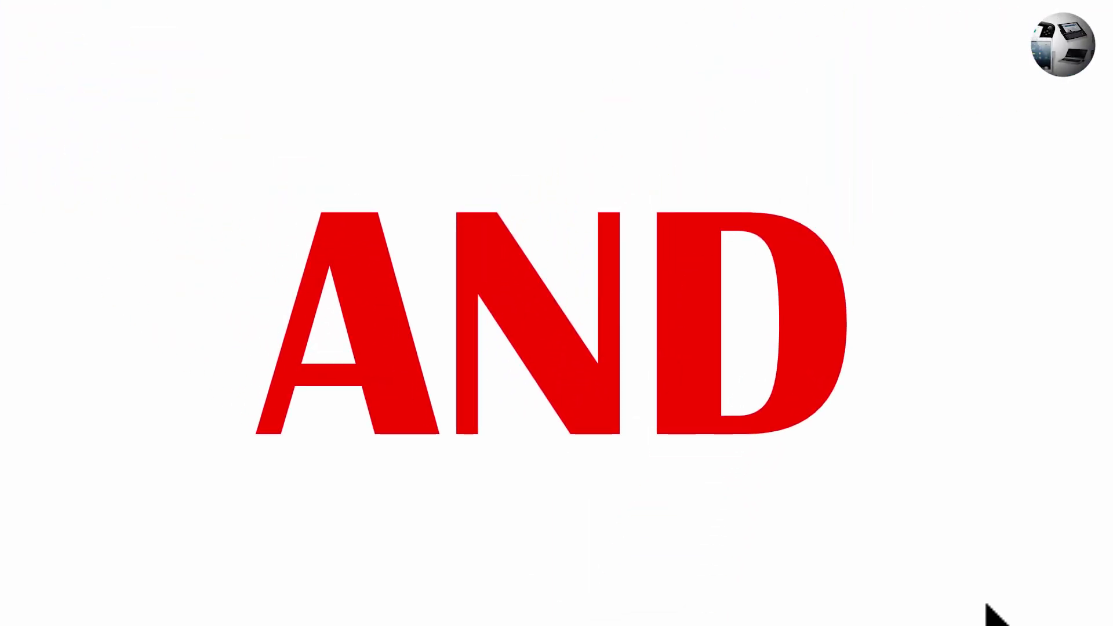
click(987, 606)
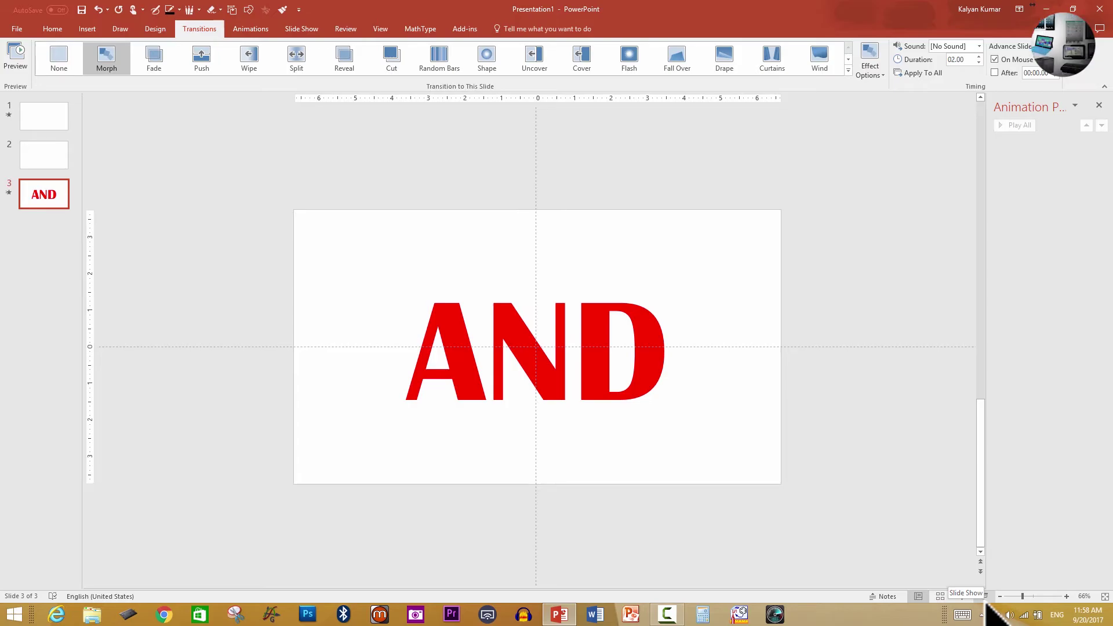